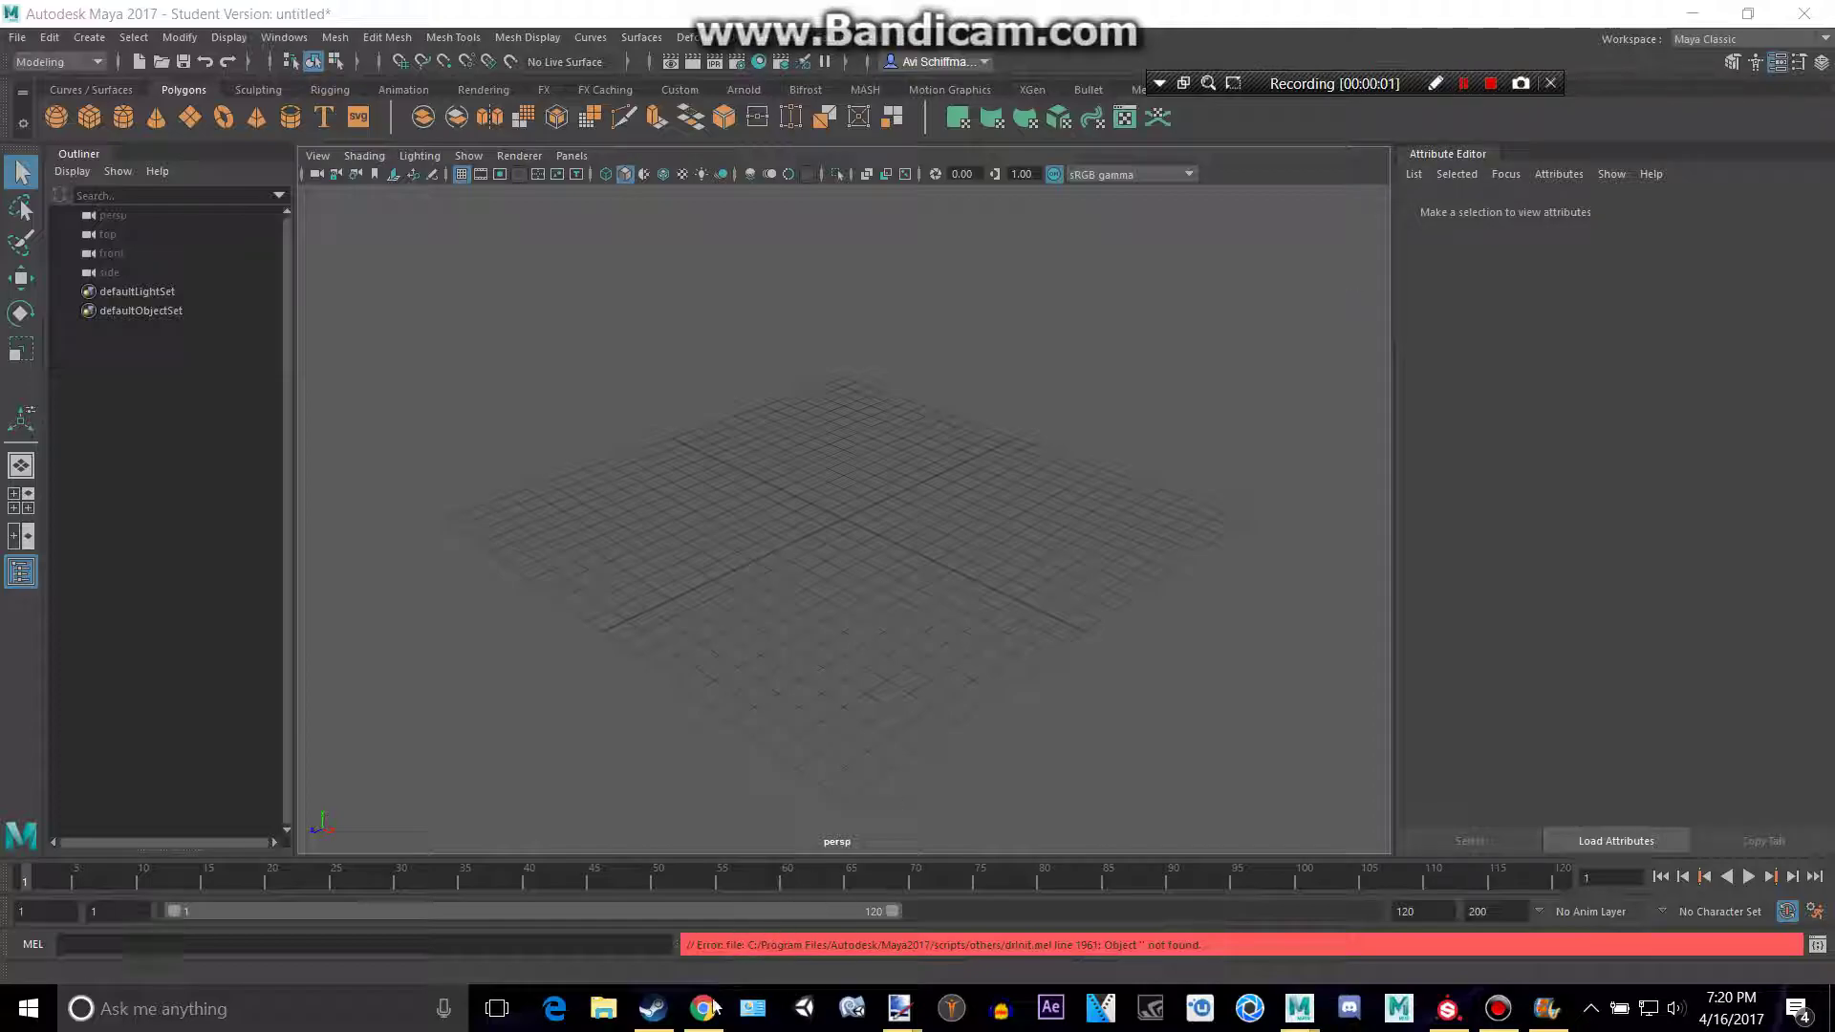
# - Switch to Chrome, open the orange-and-black "BATTERY" picture from the image results as the modelling reference, and return to Maya
pyautogui.click(705, 1010)
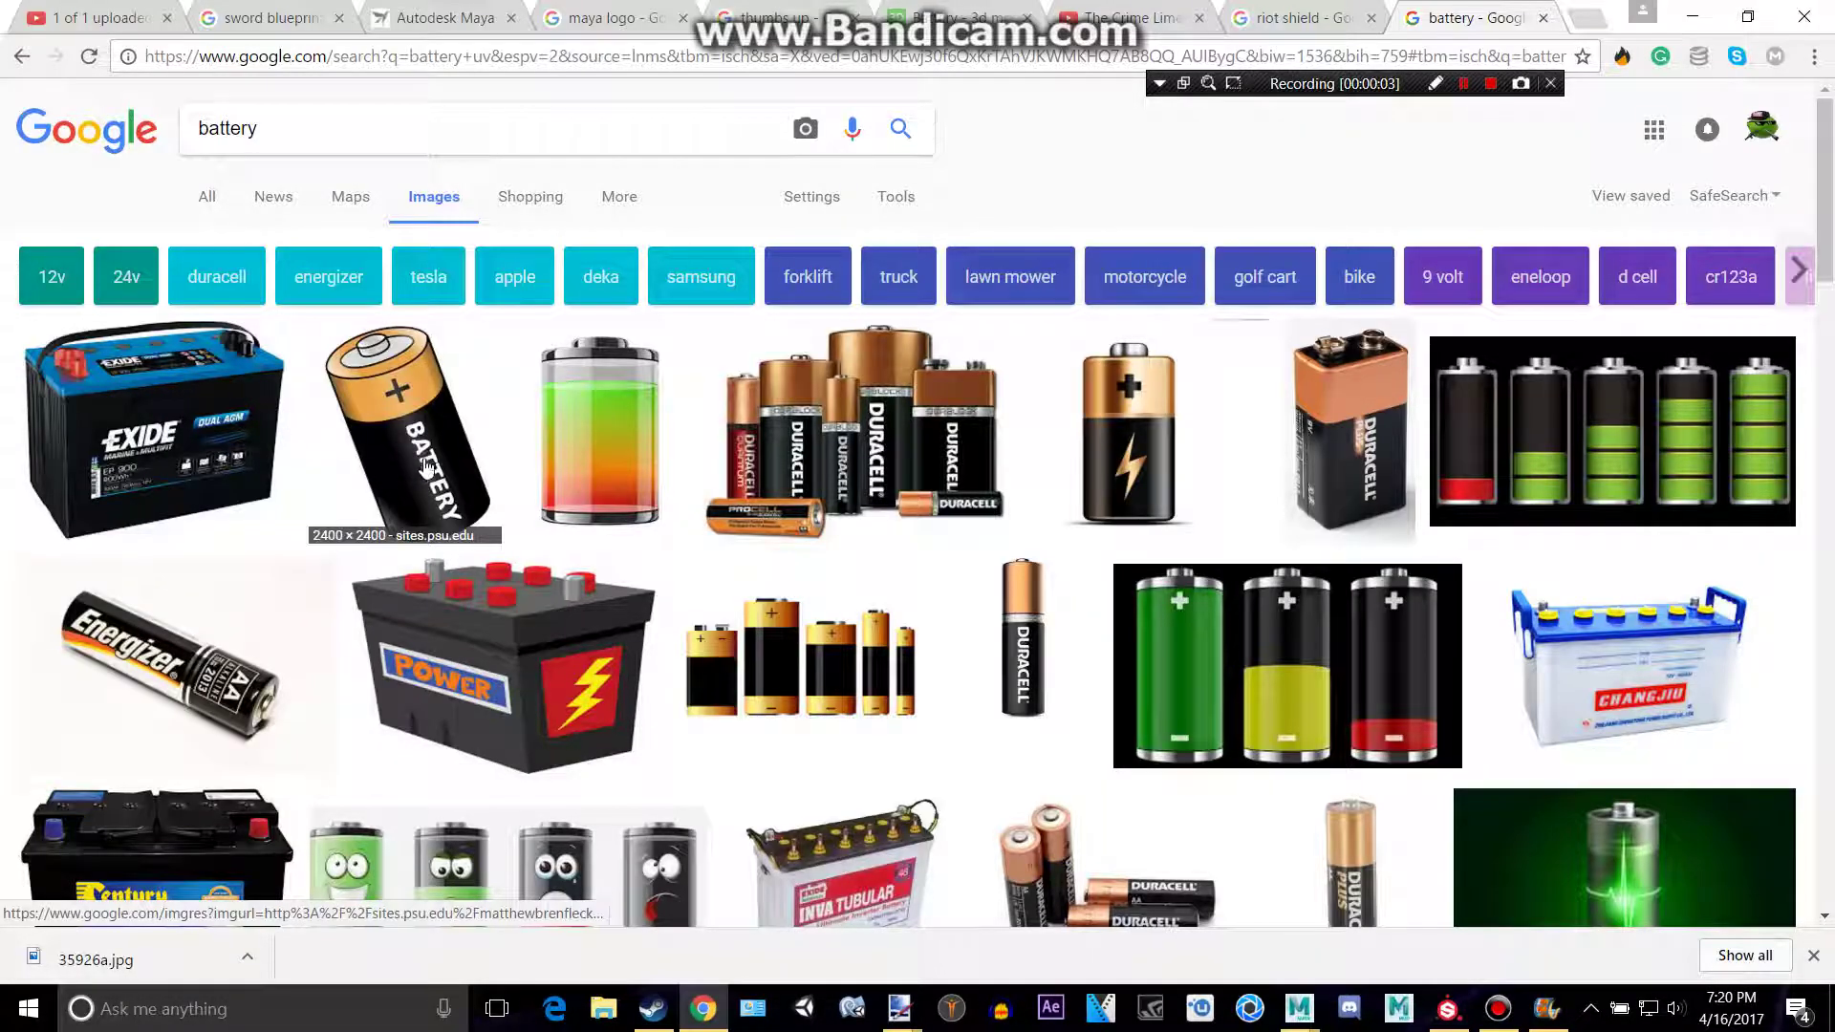
pyautogui.click(21, 56)
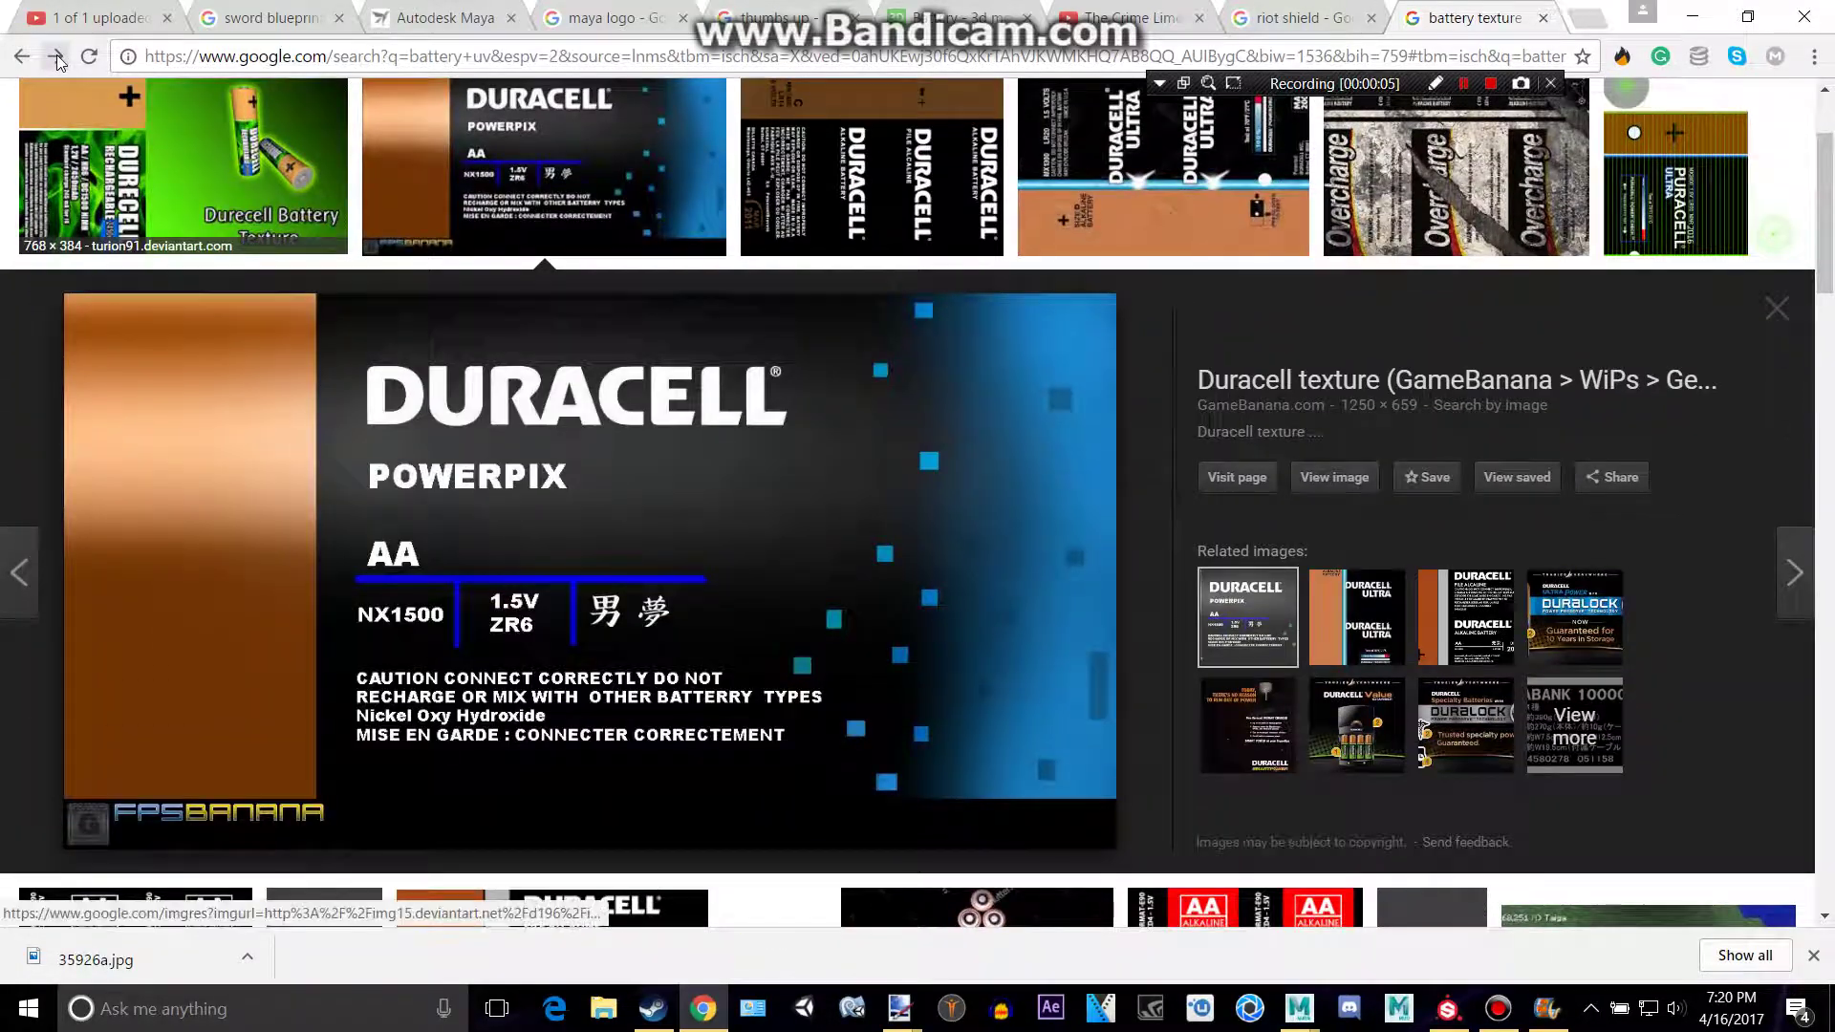
pyautogui.click(58, 61)
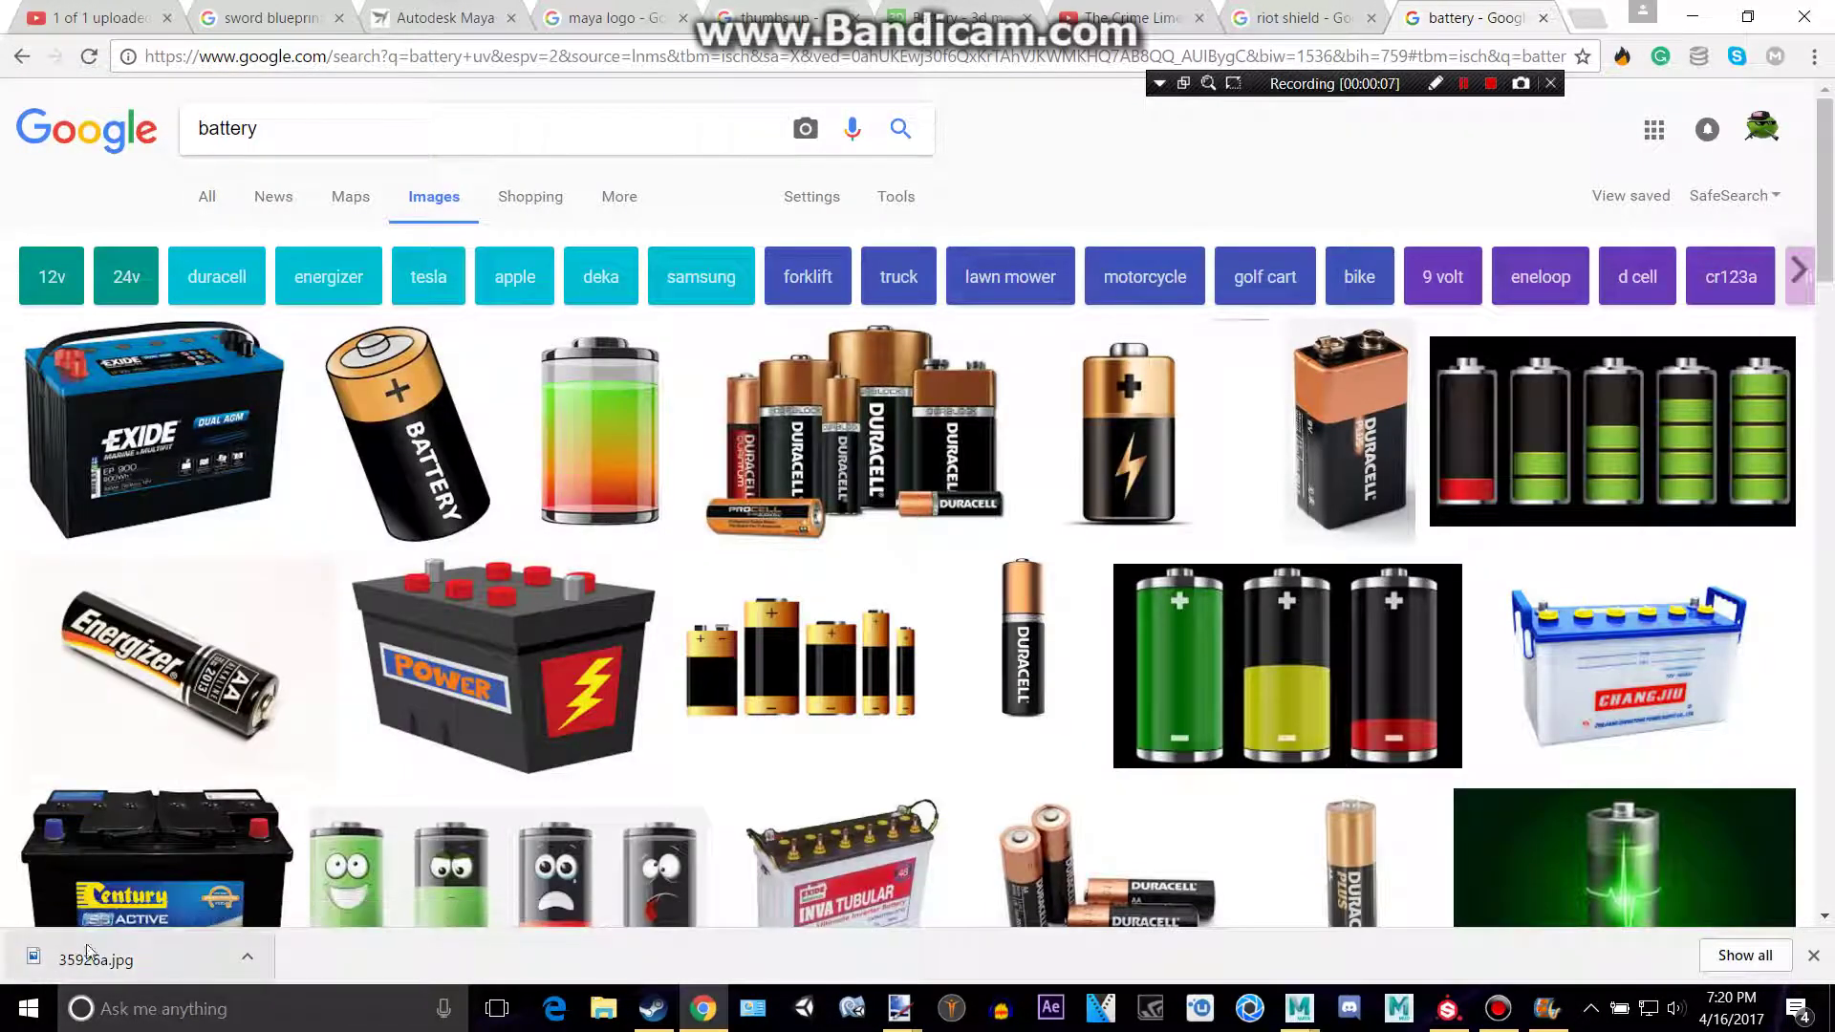
pyautogui.click(1813, 956)
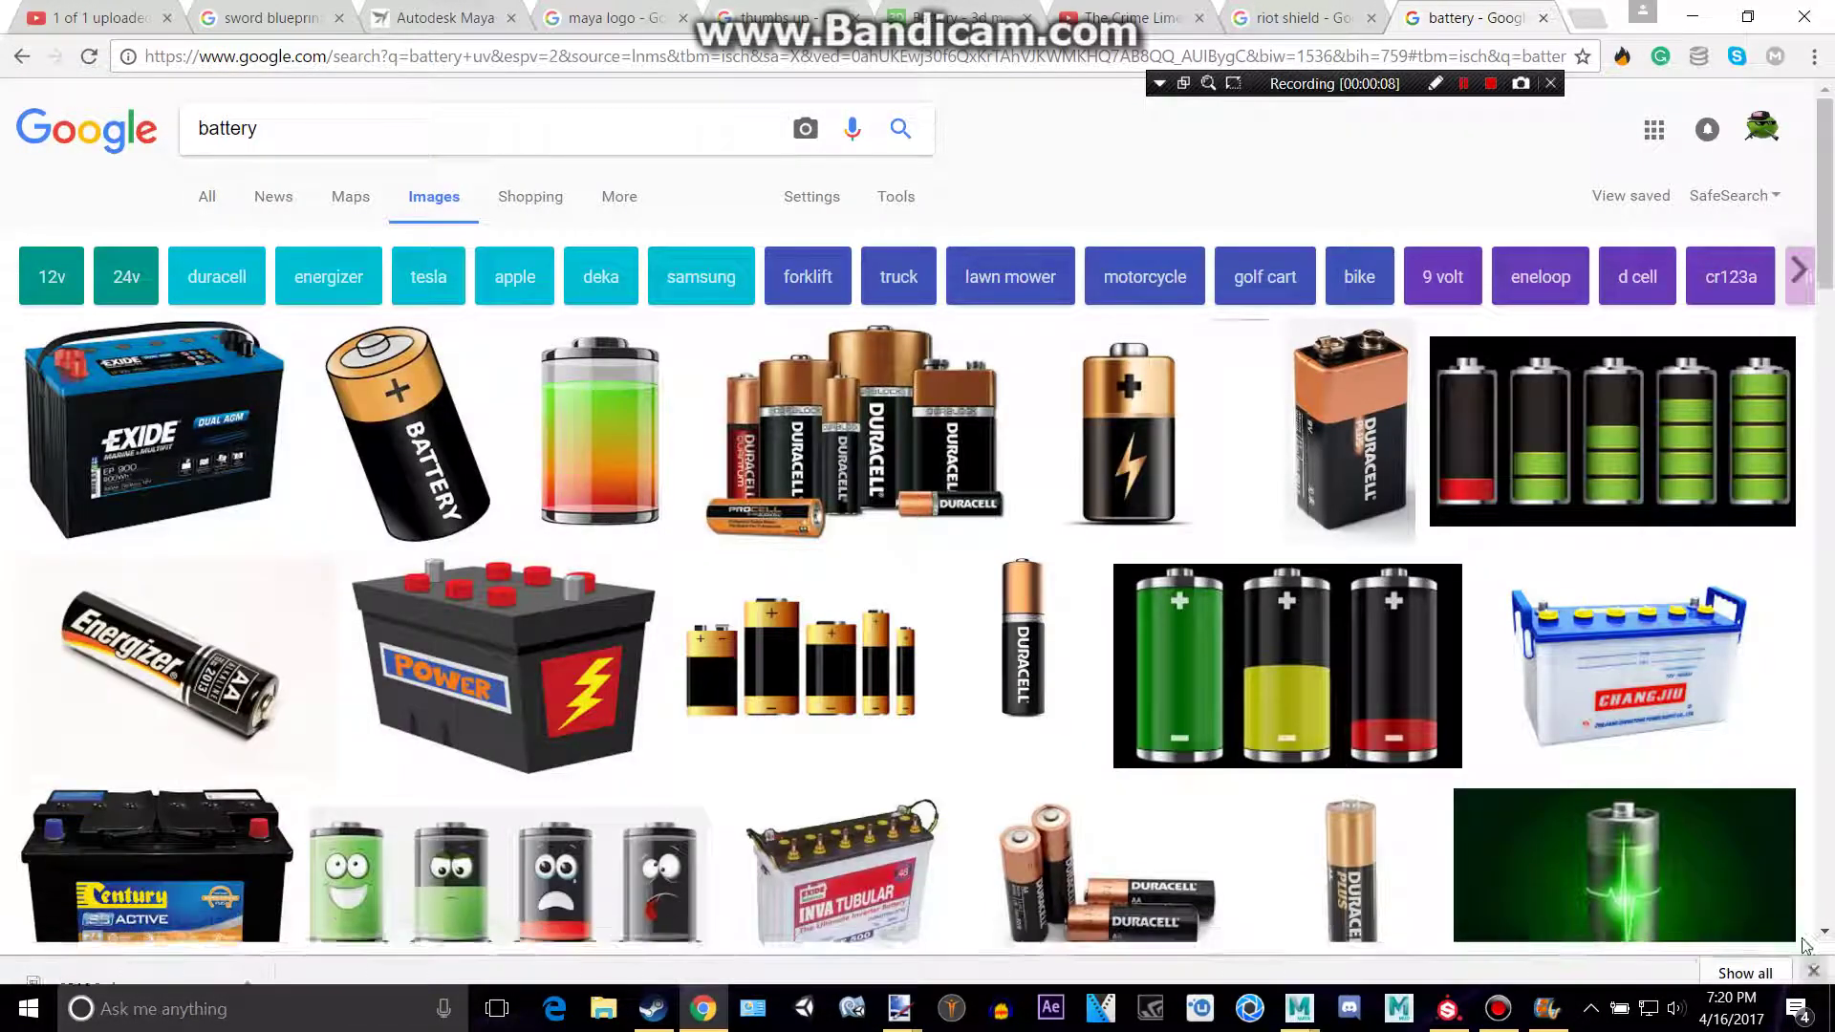
pyautogui.click(396, 442)
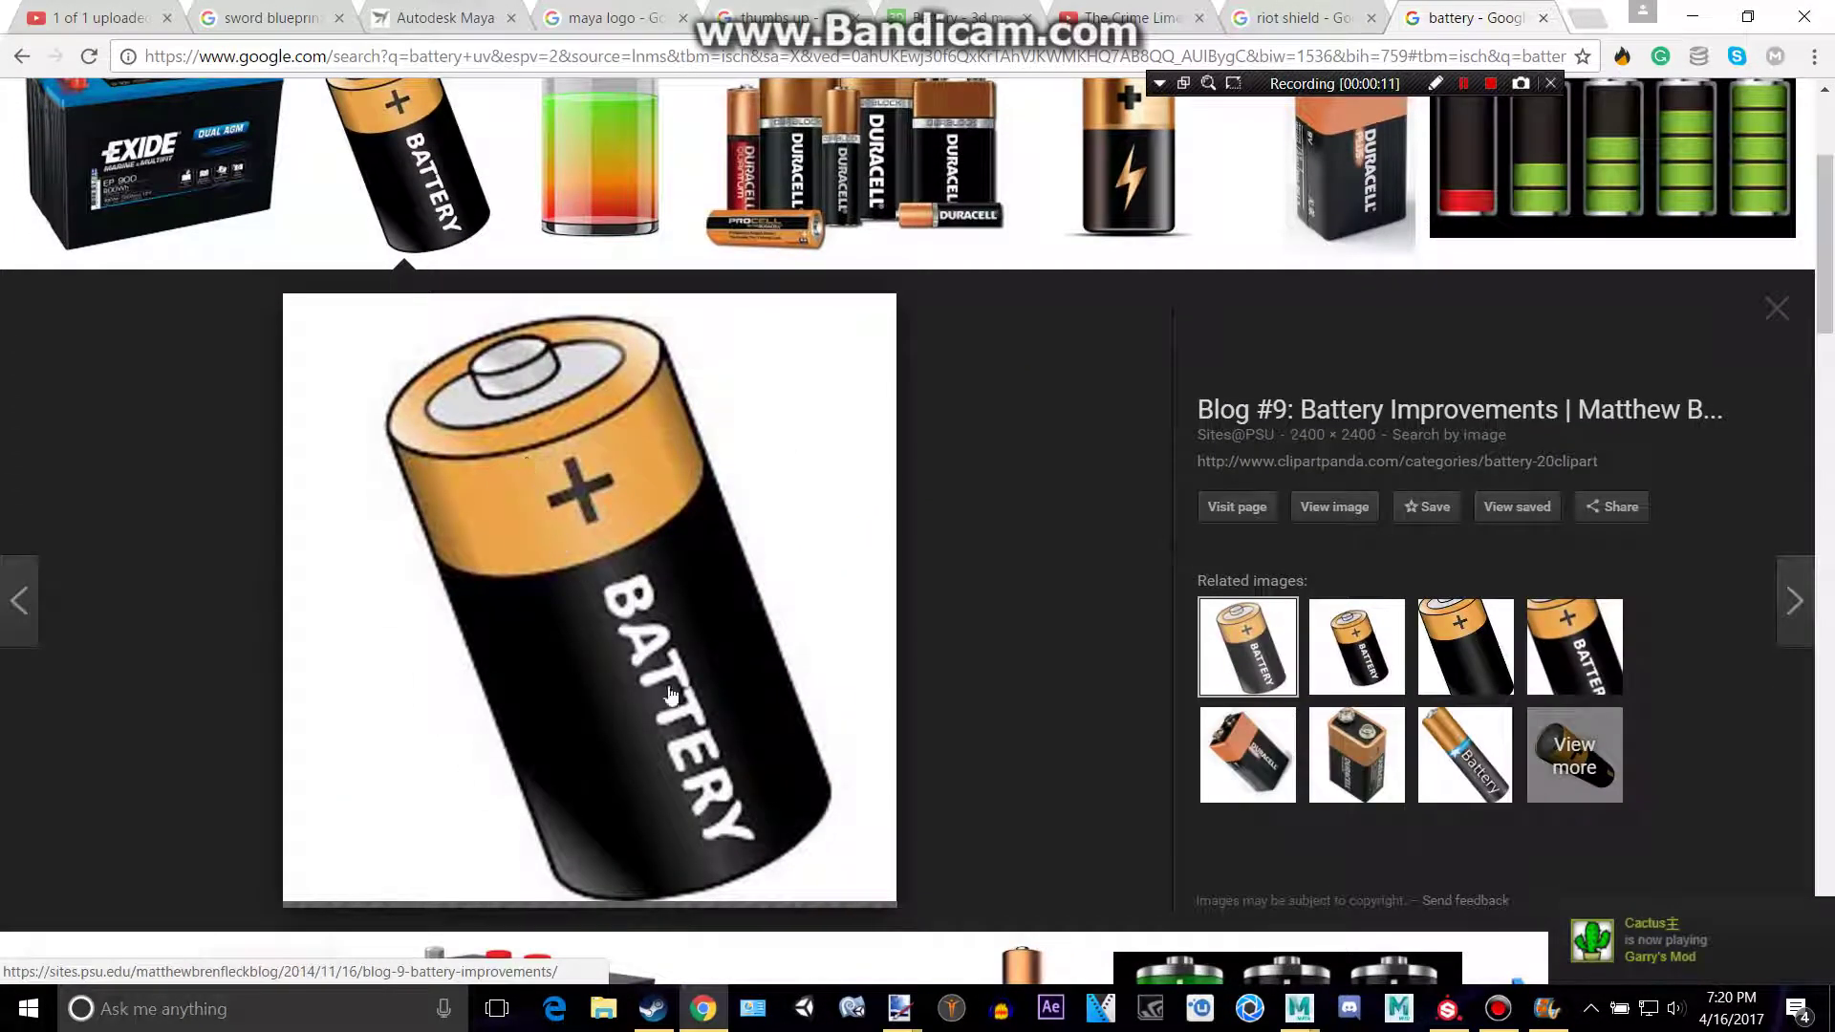
pyautogui.hotkey('alt', 'Tab')
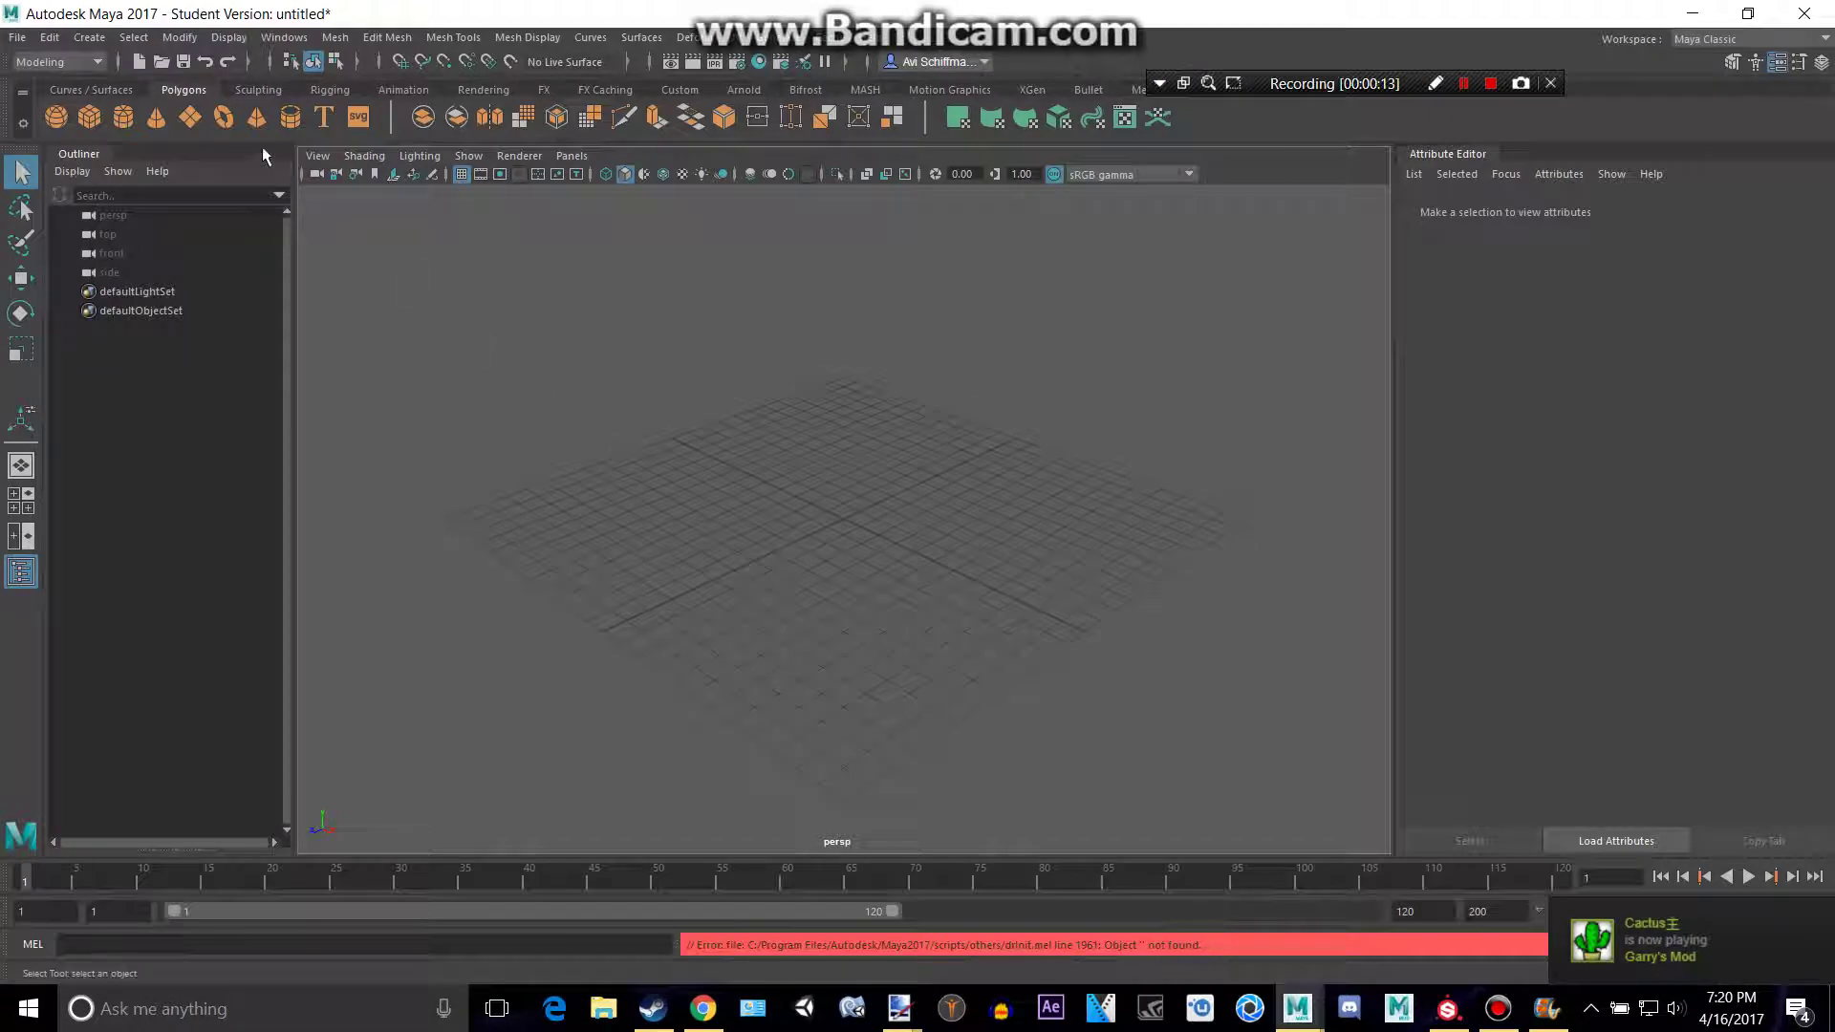
# - Create a polygon cylinder and scale it taller, checking its proportions against the battery reference picture
pyautogui.click(123, 117)
pyautogui.press('f')
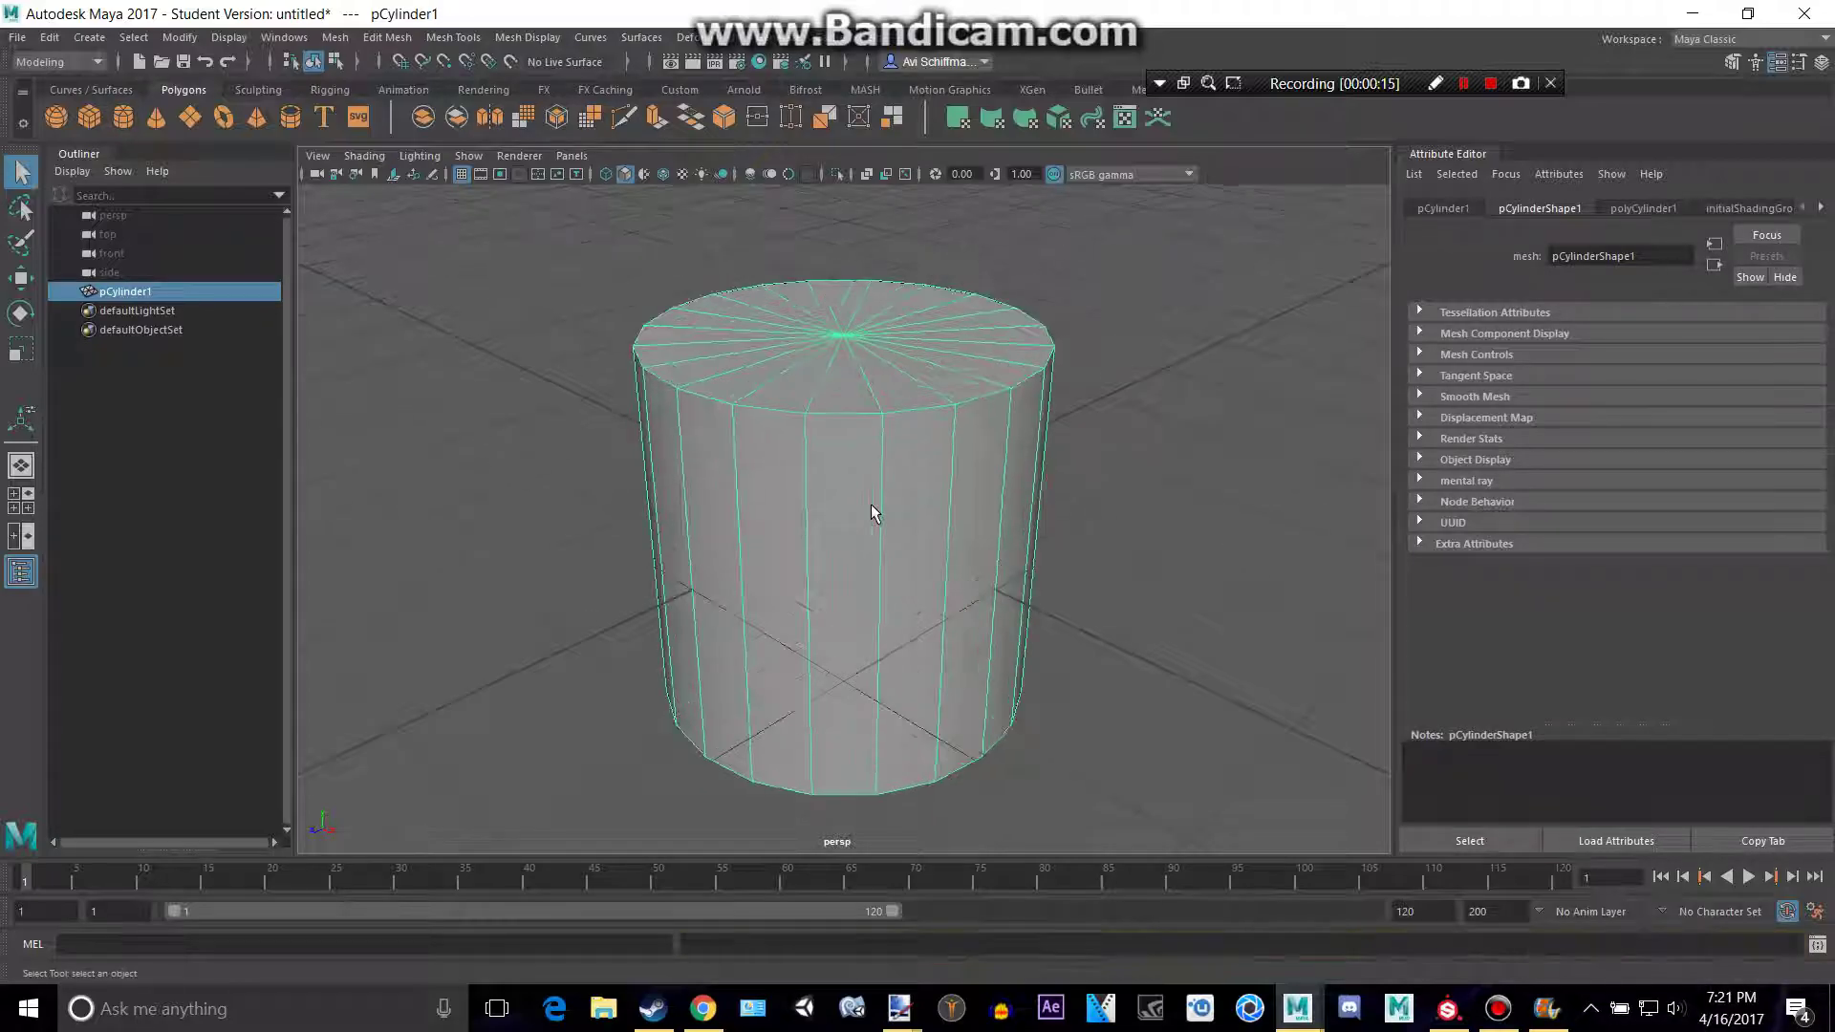
pyautogui.press('r')
pyautogui.moveTo(845, 440); pyautogui.dragTo(850, 403)
pyautogui.scroll(-4, 975, 417)
pyautogui.keyDown('alt'); pyautogui.moveTo(998, 438); pyautogui.dragTo(961, 464); pyautogui.keyUp('alt')
pyautogui.hotkey('alt', 'Tab')
pyautogui.hotkey('alt', 'Tab')
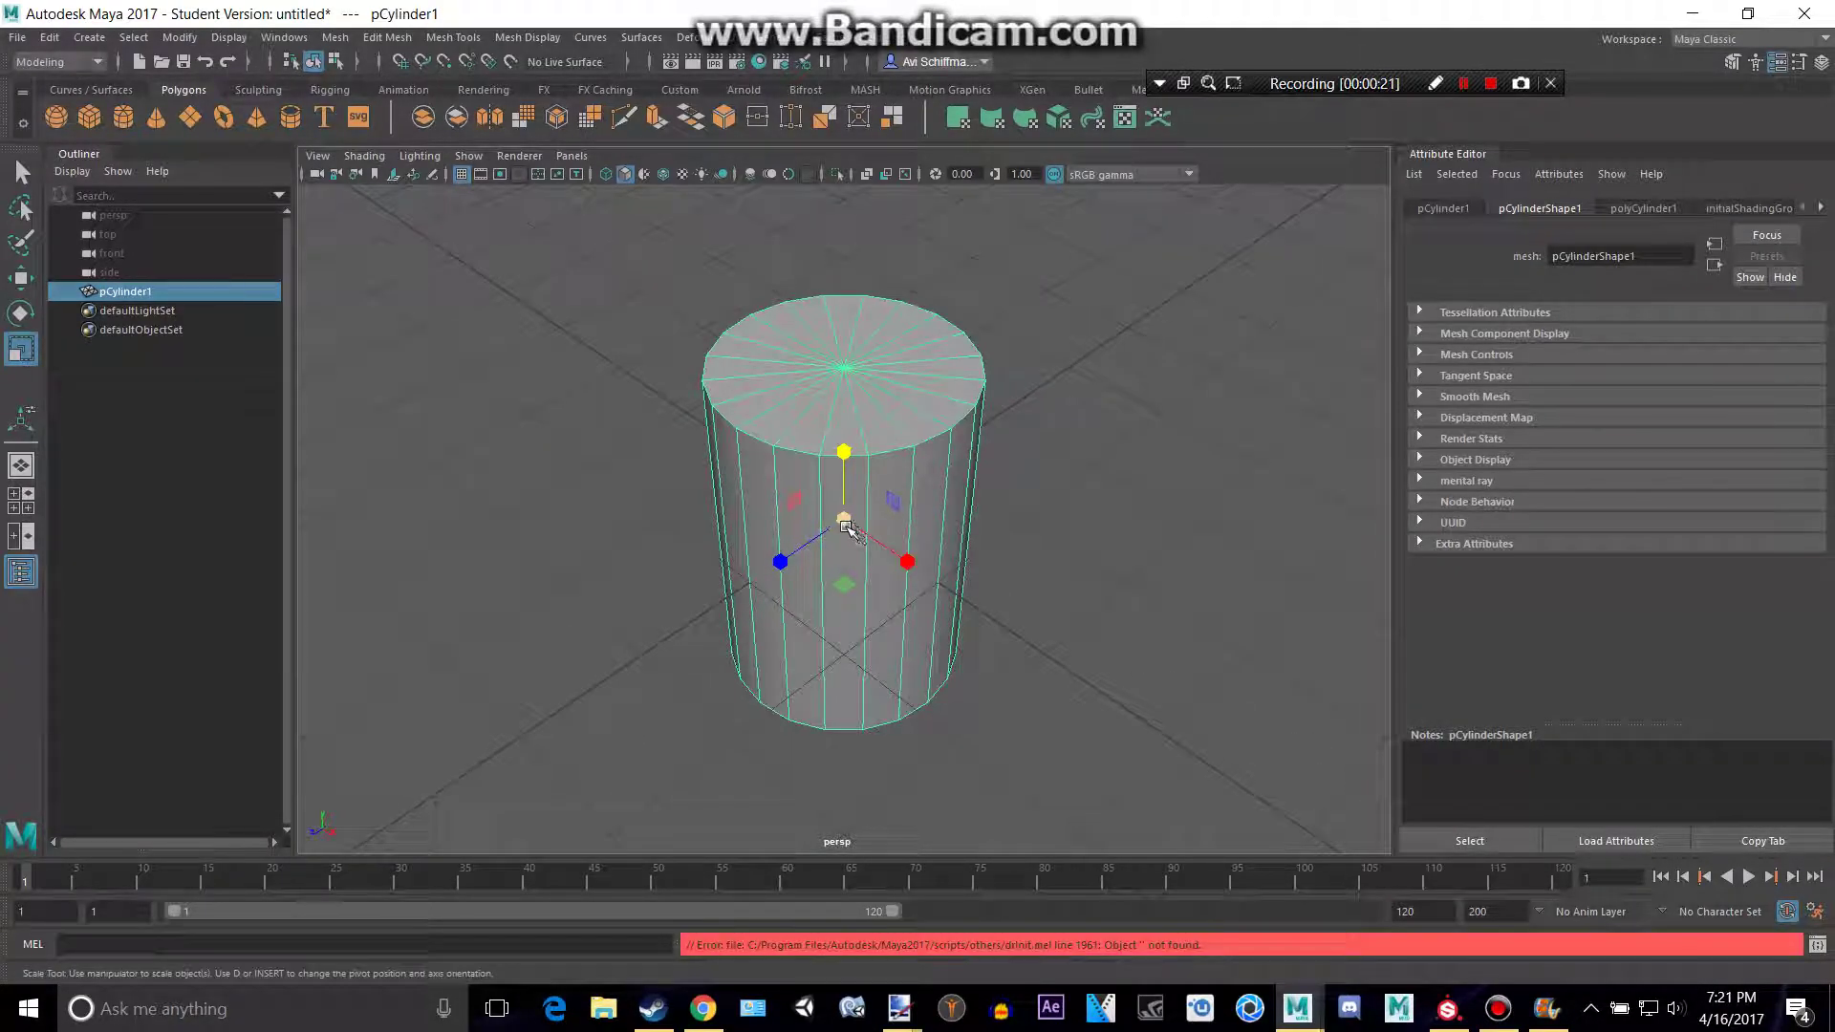
pyautogui.moveTo(846, 528); pyautogui.dragTo(894, 413)
pyautogui.hotkey('alt', 'Tab')
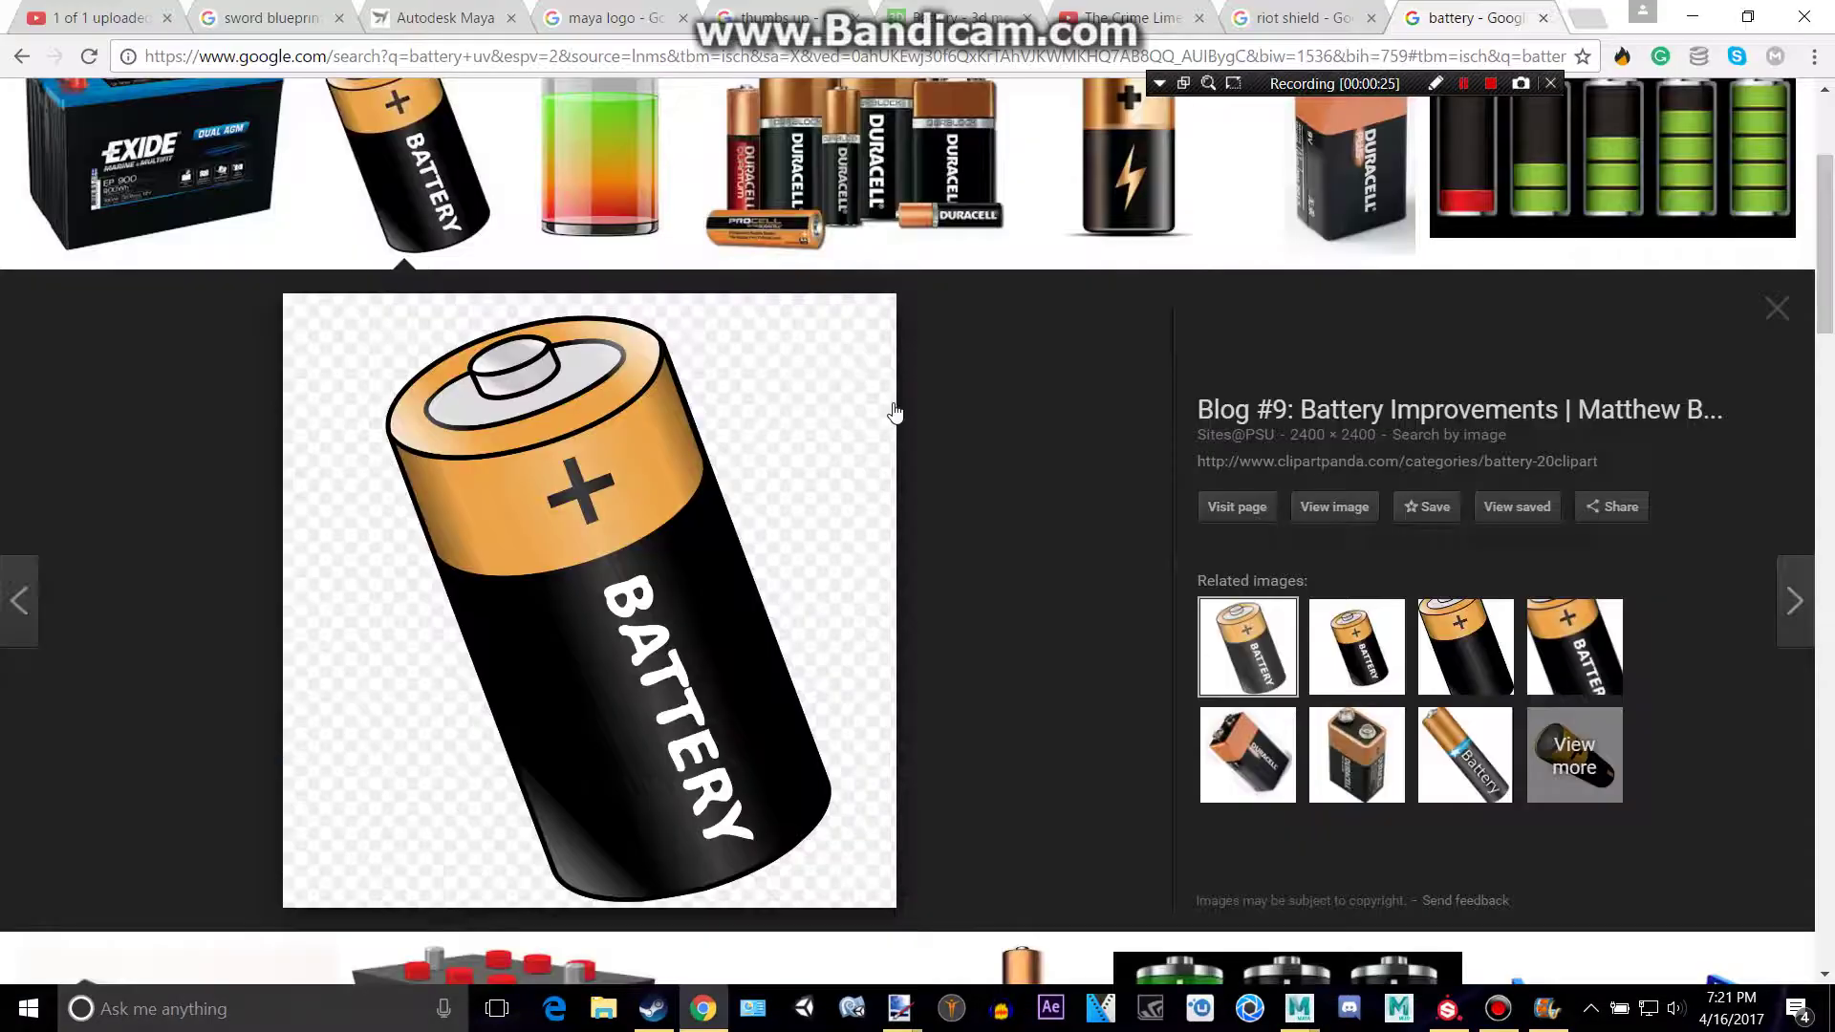
pyautogui.hotkey('alt', 'Tab')
# - Chamfer the centre vertex of the cylinder's top cap
pyautogui.moveTo(849, 443); pyautogui.dragTo(852, 513, button='right')
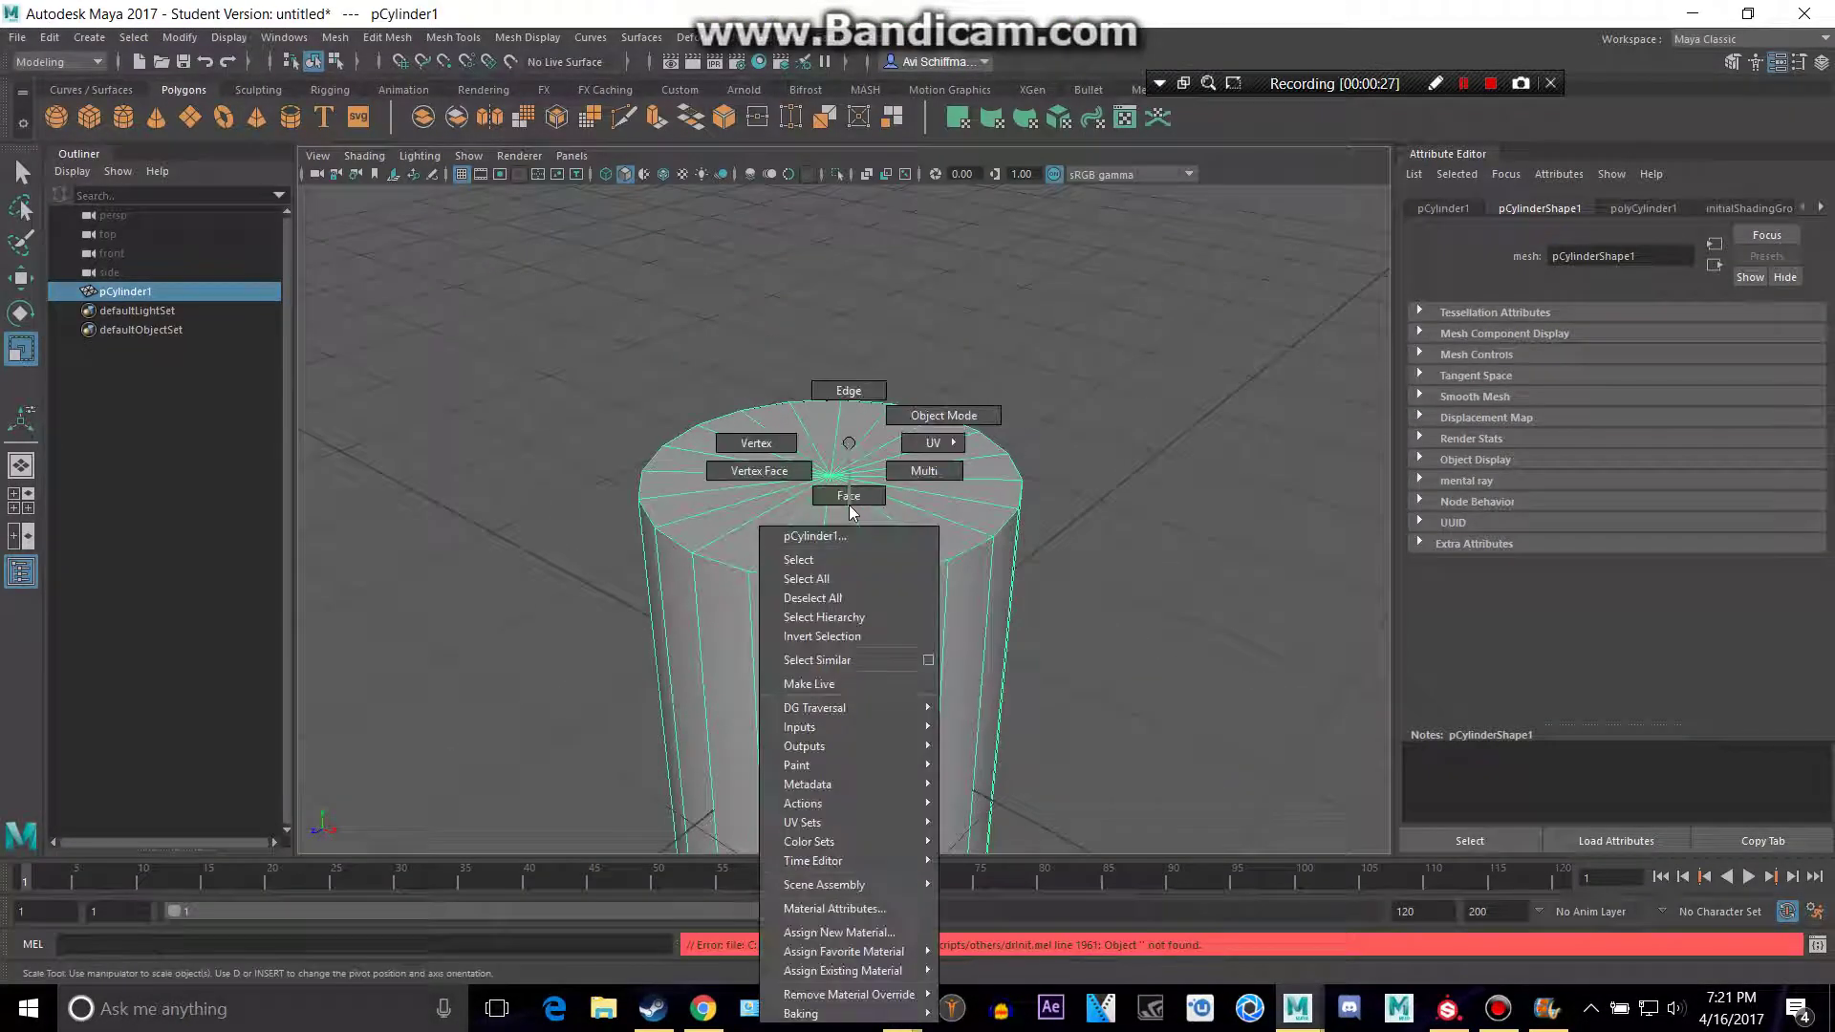
pyautogui.moveTo(794, 449); pyautogui.dragTo(794, 449, button='right')
pyautogui.click(831, 475)
pyautogui.click(387, 38)
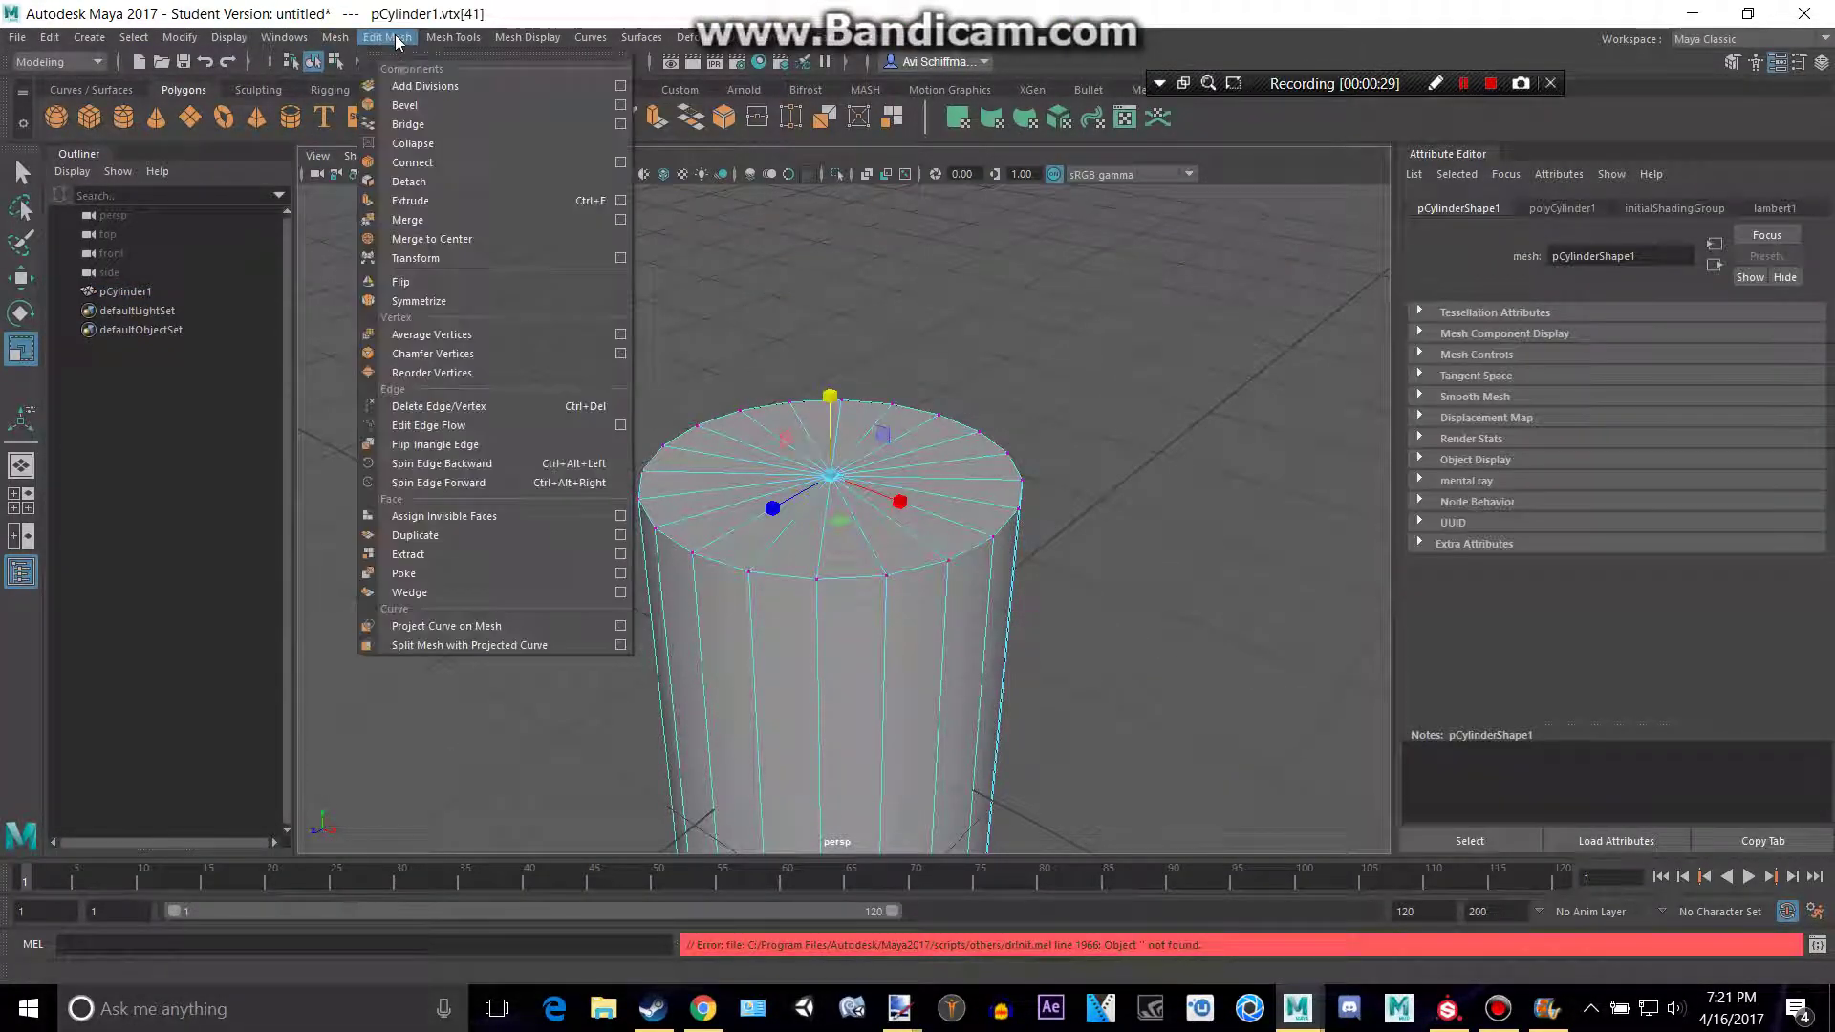
pyautogui.click(431, 353)
pyautogui.scroll(3, 854, 449)
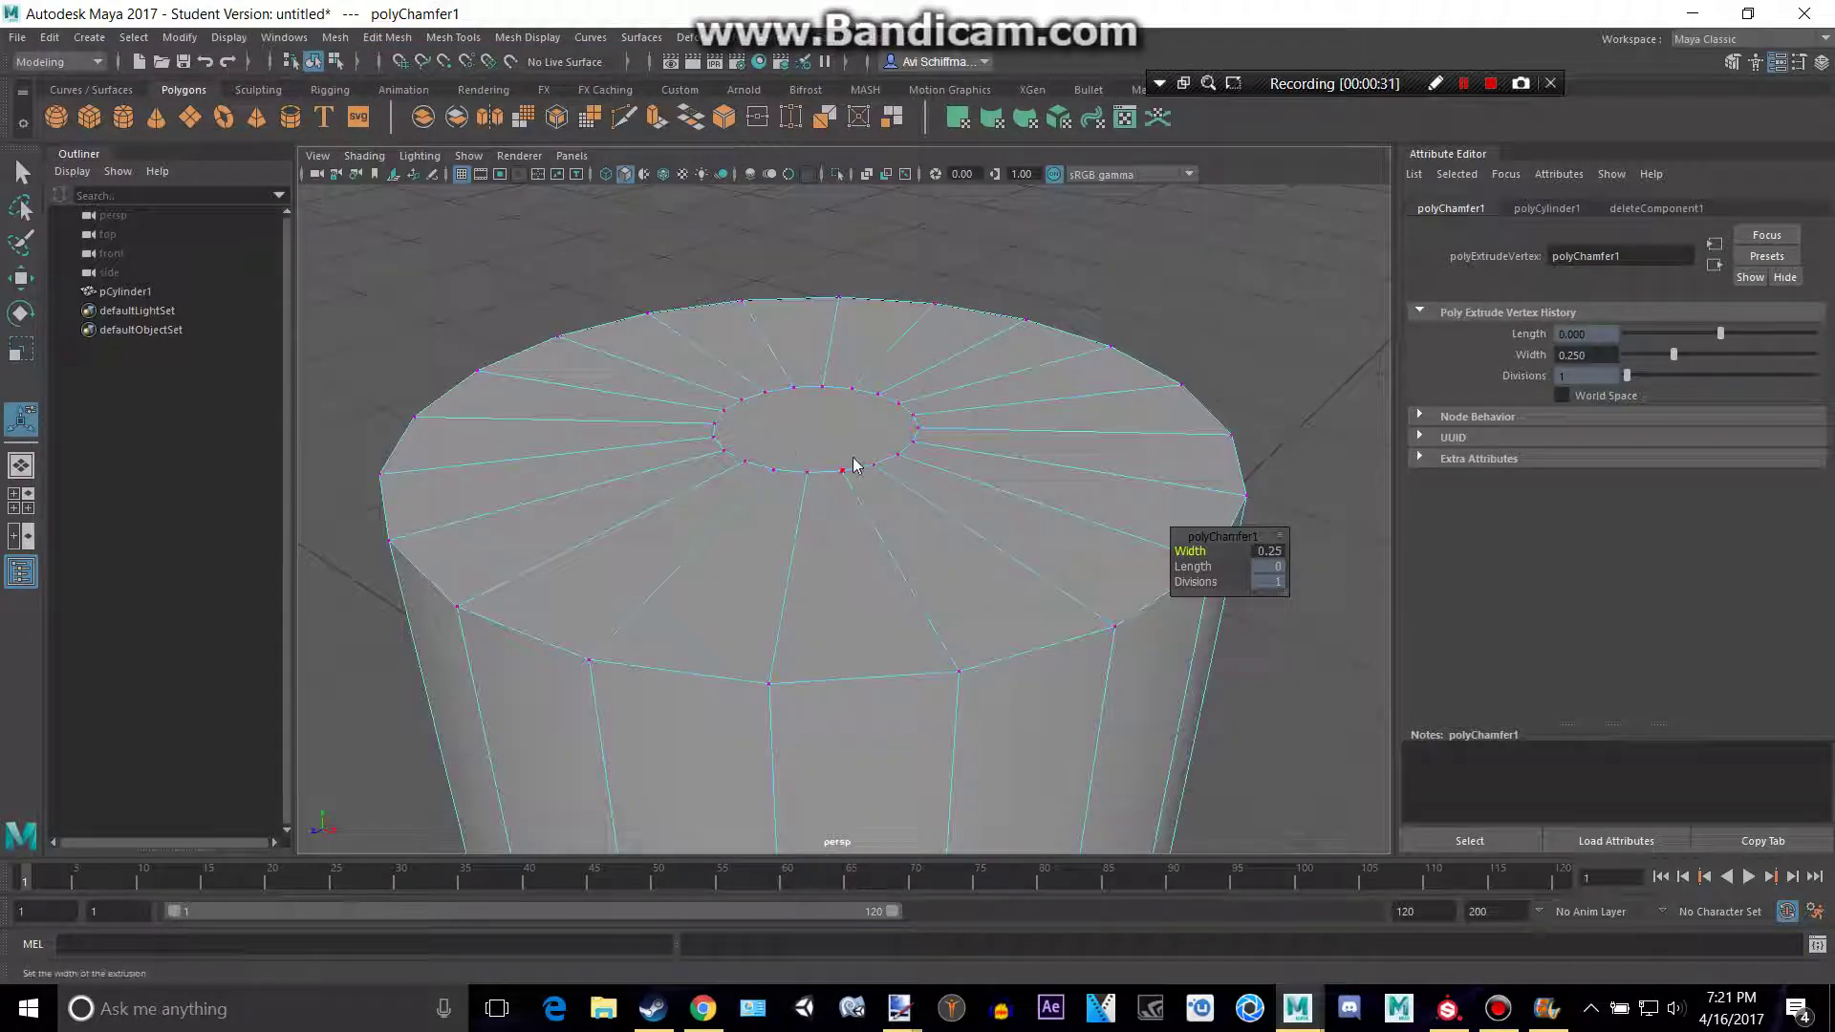
# - Scale up the round centre face on the top cap until only a narrow rim remains around it
pyautogui.moveTo(853, 443); pyautogui.dragTo(846, 495, button='right')
pyautogui.click(826, 430)
pyautogui.scroll(-2, 825, 435)
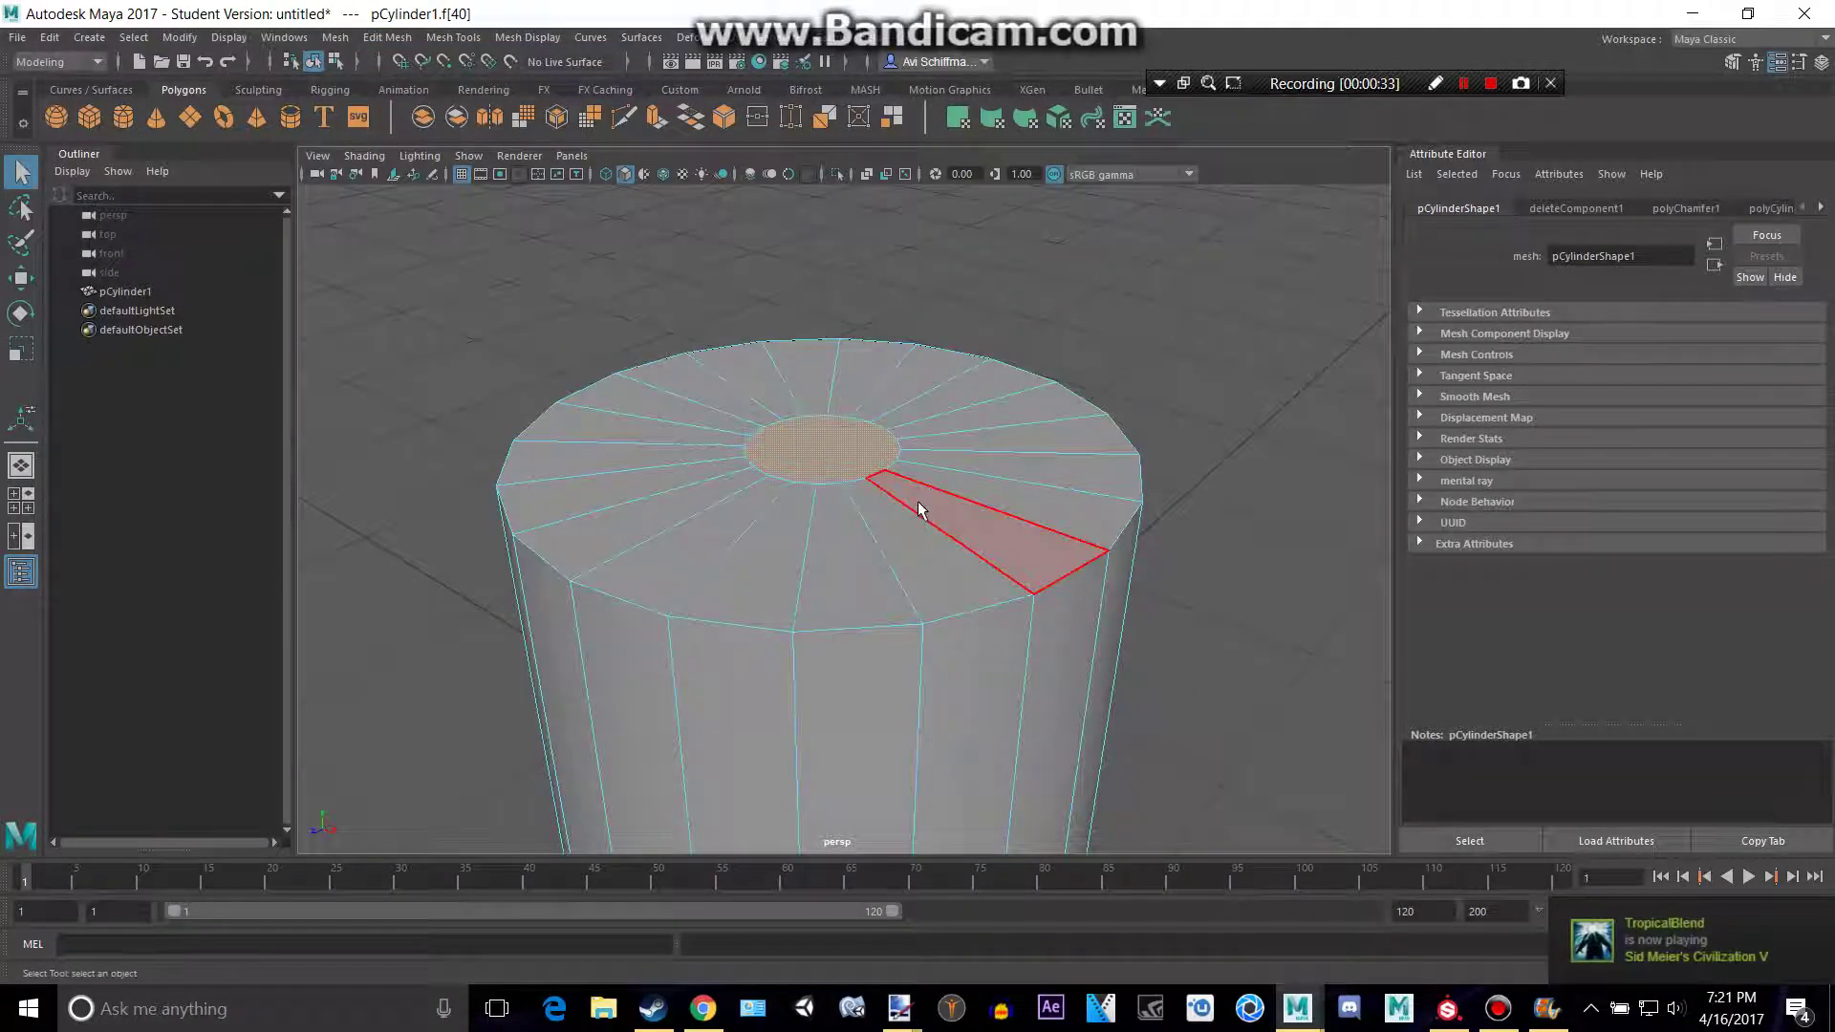
pyautogui.press('r')
pyautogui.moveTo(821, 443); pyautogui.dragTo(999, 393)
pyautogui.hotkey('alt', 'Tab')
pyautogui.hotkey('alt', 'Tab')
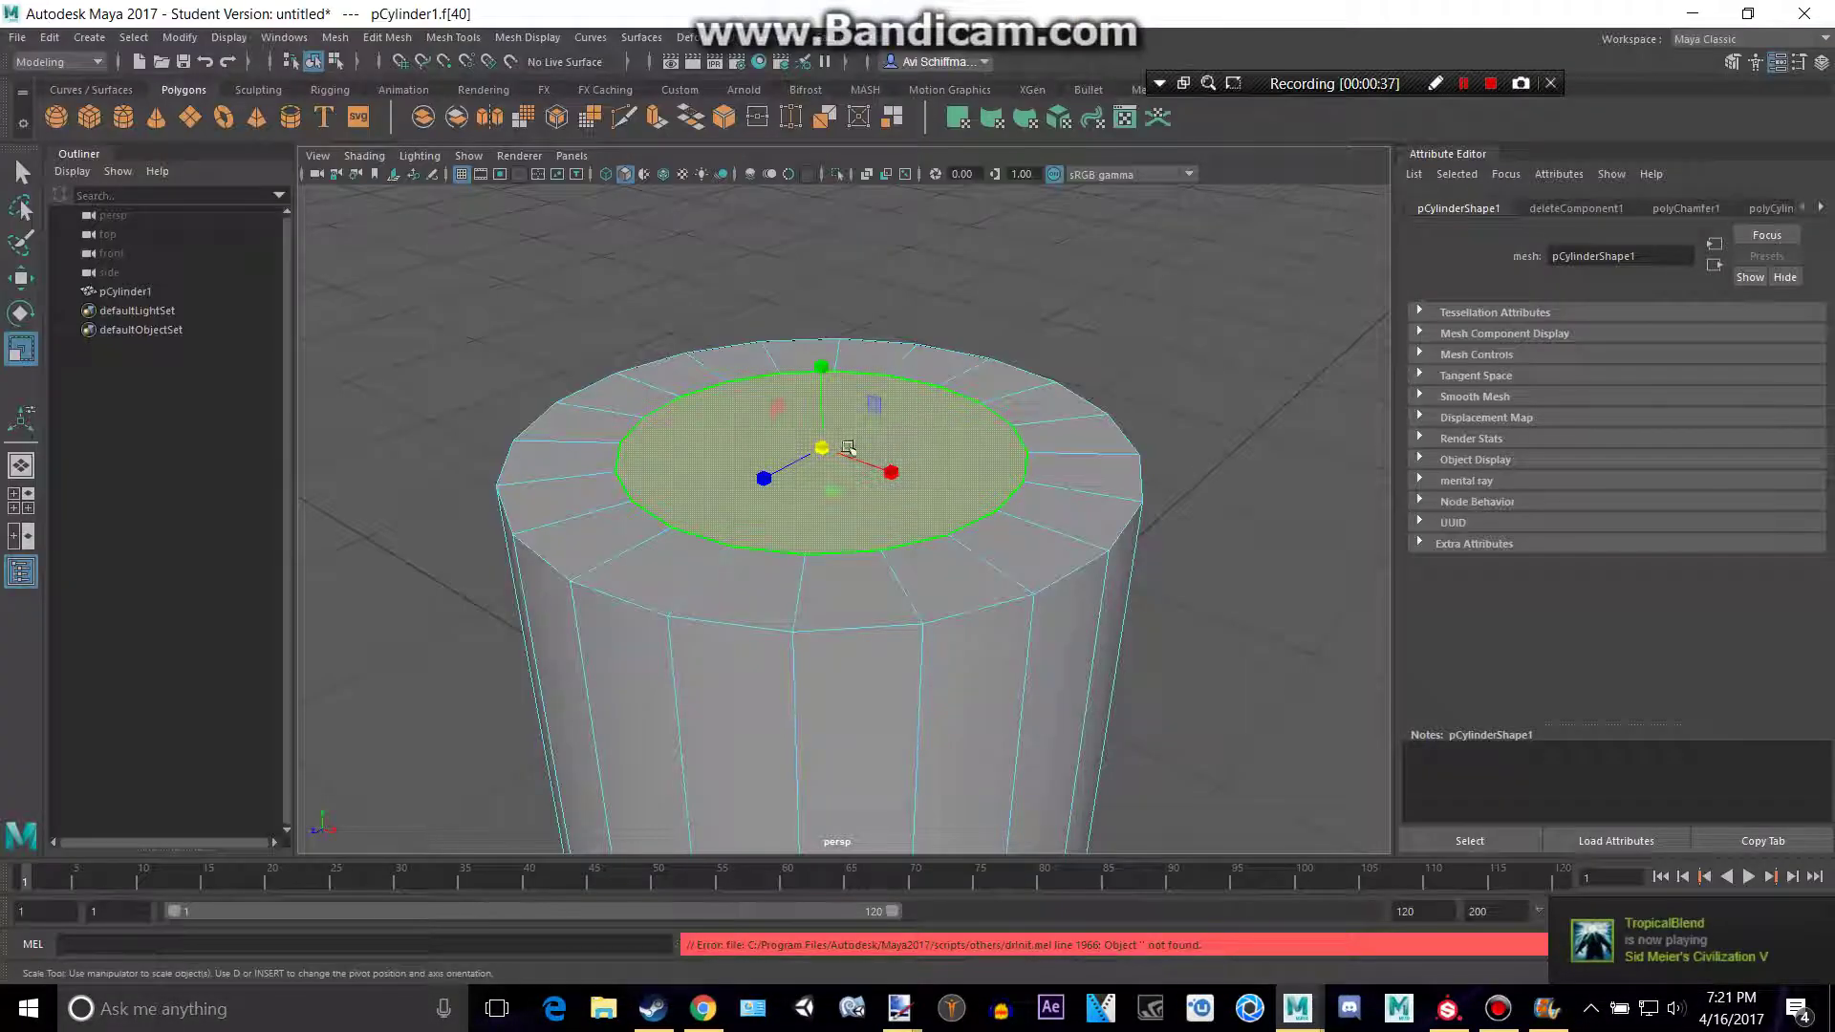
# - Extrude the enlarged top face and scale it inward to the terminal's diameter, following the battery reference picture
pyautogui.keyDown('alt'); pyautogui.moveTo(860, 438); pyautogui.dragTo(860, 573); pyautogui.keyUp('alt')
pyautogui.hotkey('alt', 'Tab')
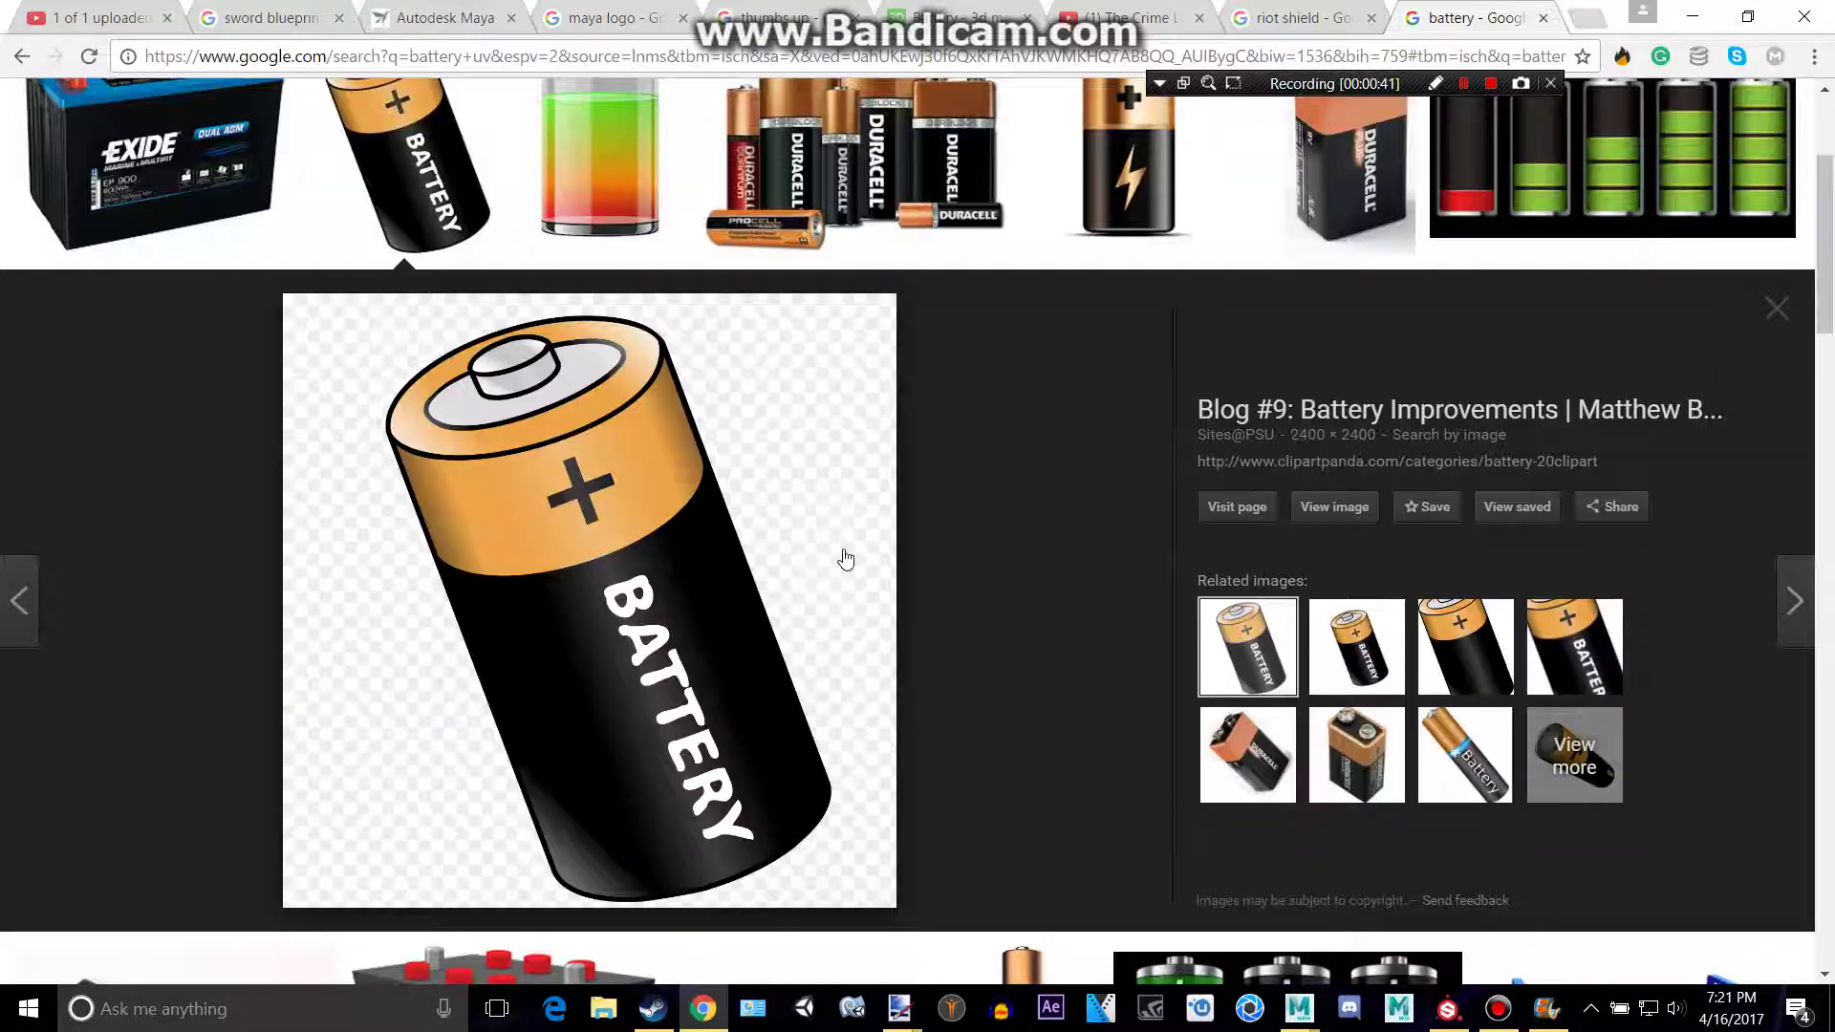
pyautogui.hotkey('alt', 'Tab')
pyautogui.hotkey('alt', 'Tab')
pyautogui.hotkey('alt', 'Tab')
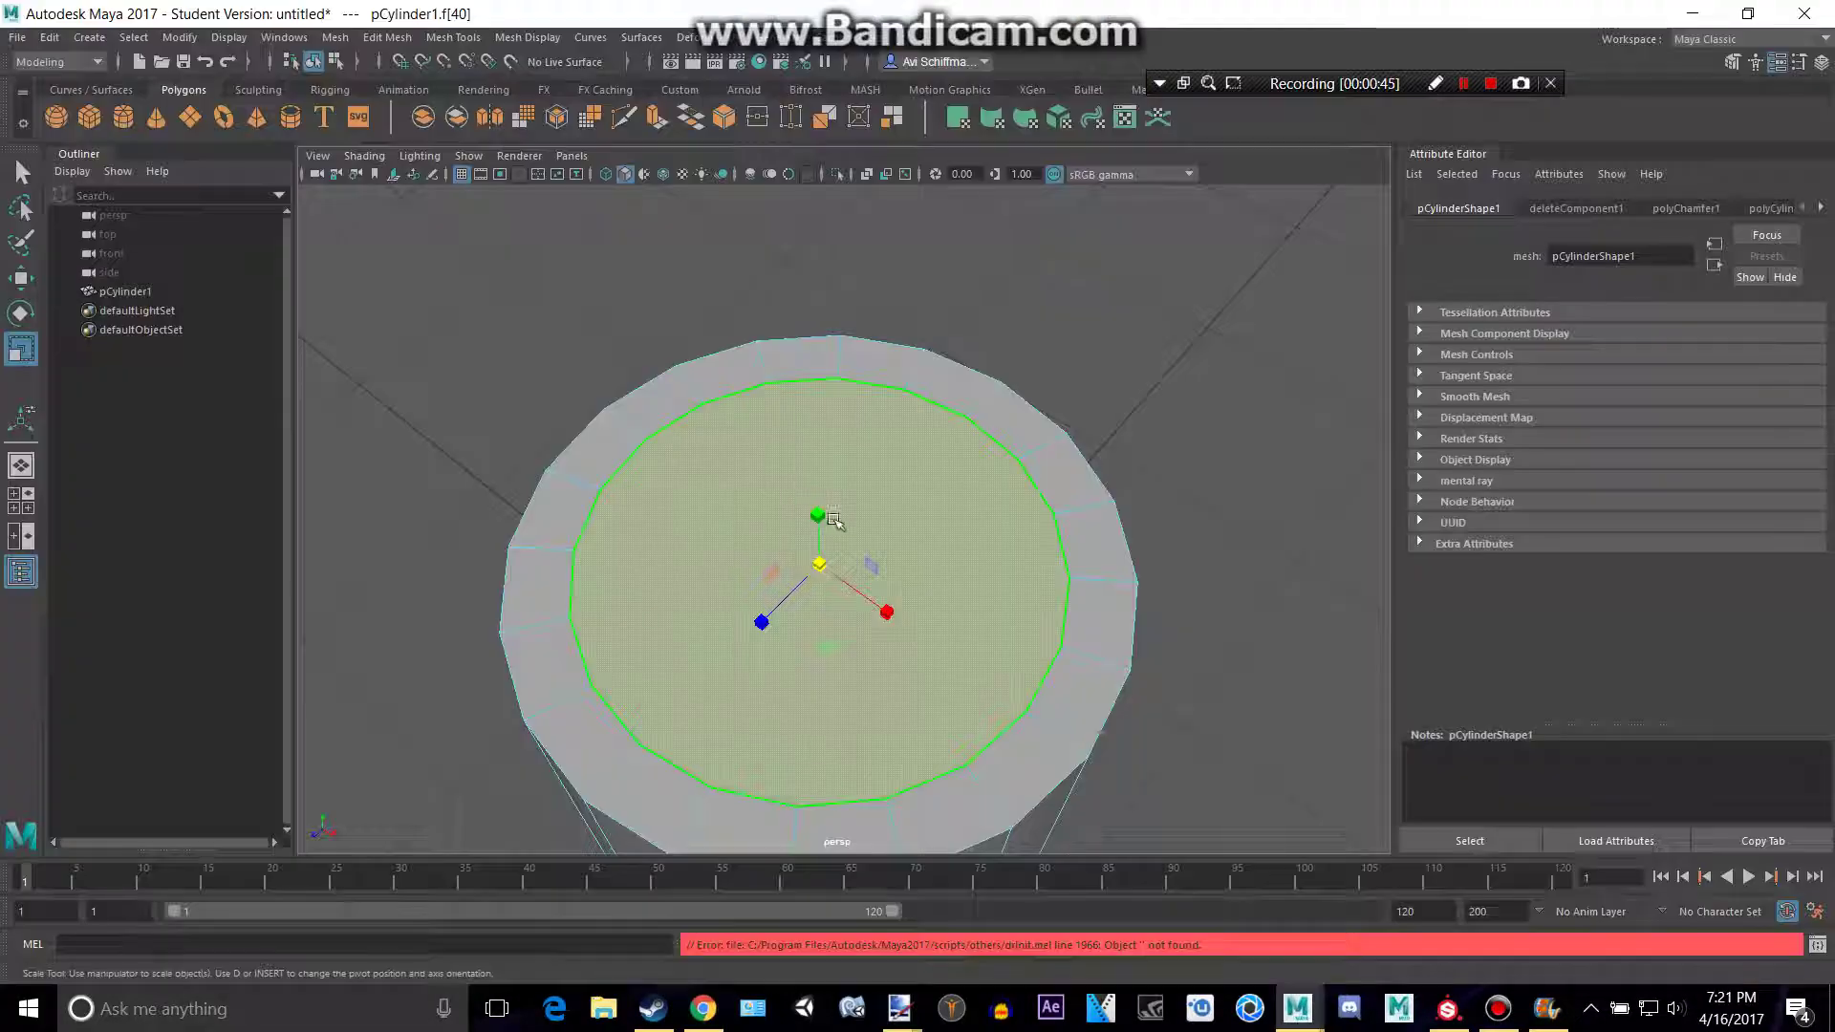
pyautogui.hotkey('alt', 'Tab')
pyautogui.hotkey('alt', 'Tab')
pyautogui.hotkey('ctrl', 'e')
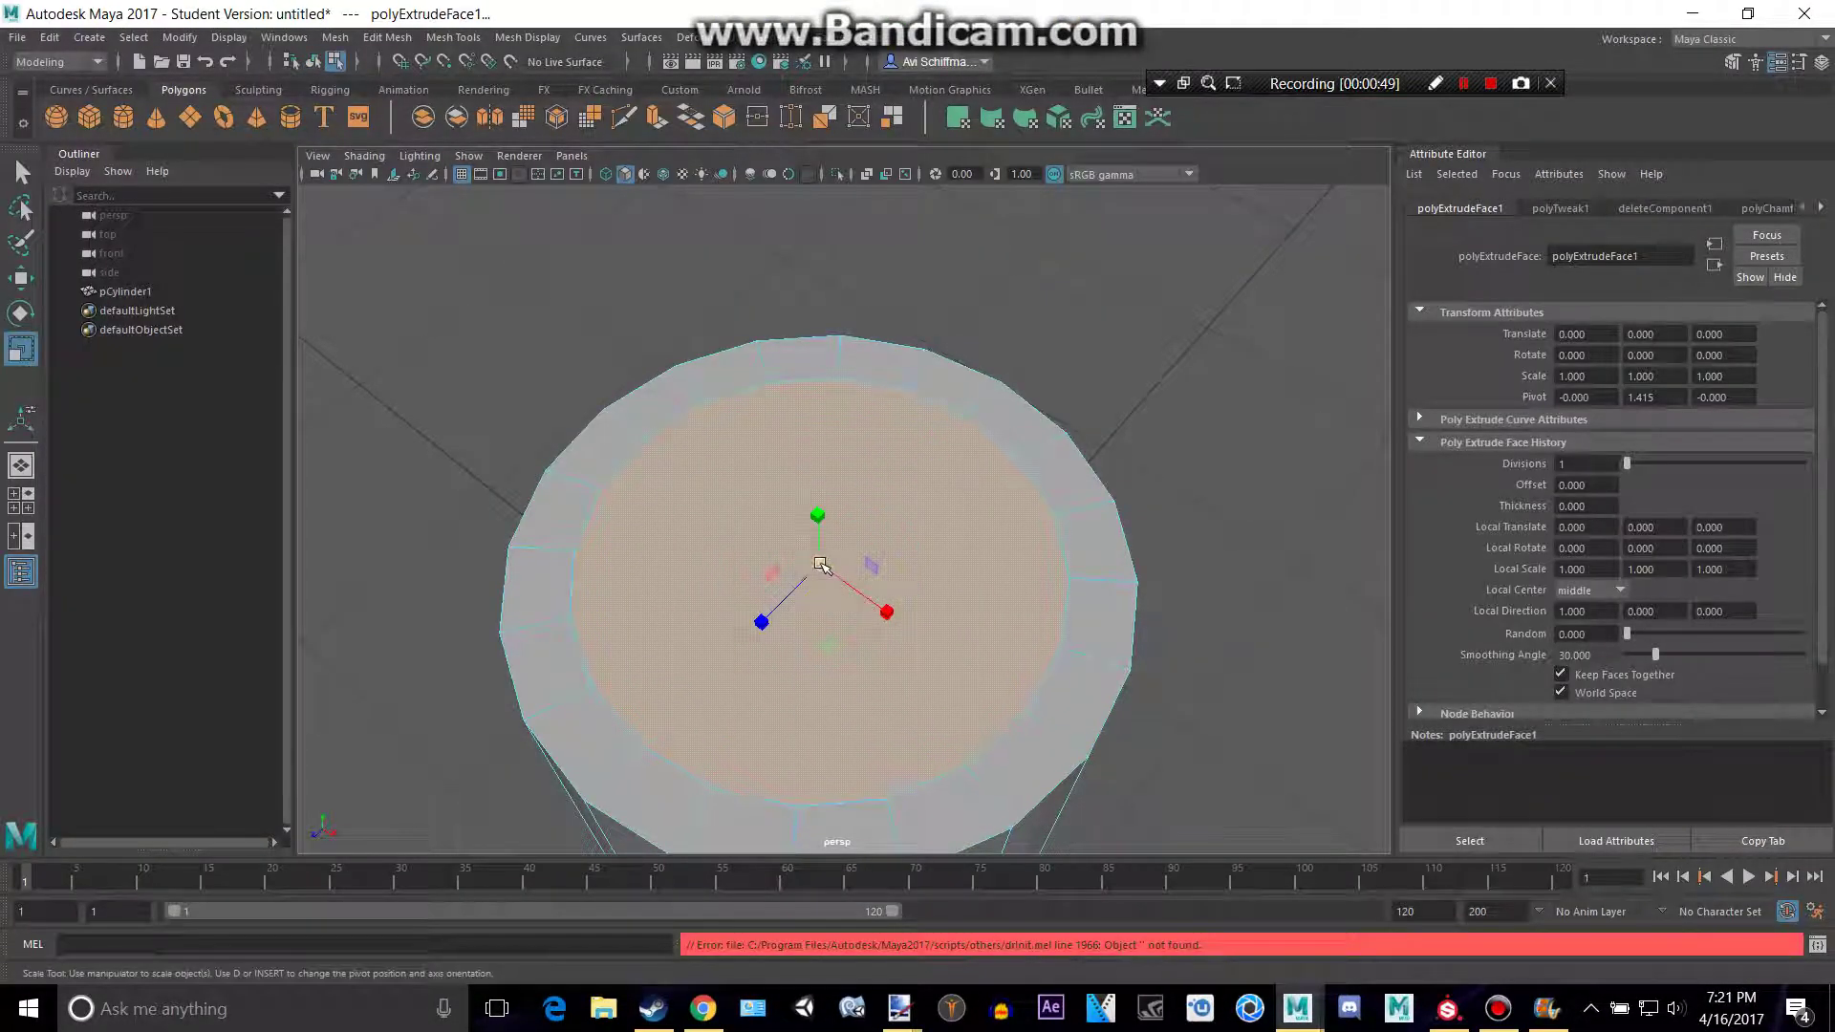
pyautogui.moveTo(819, 564); pyautogui.dragTo(764, 583)
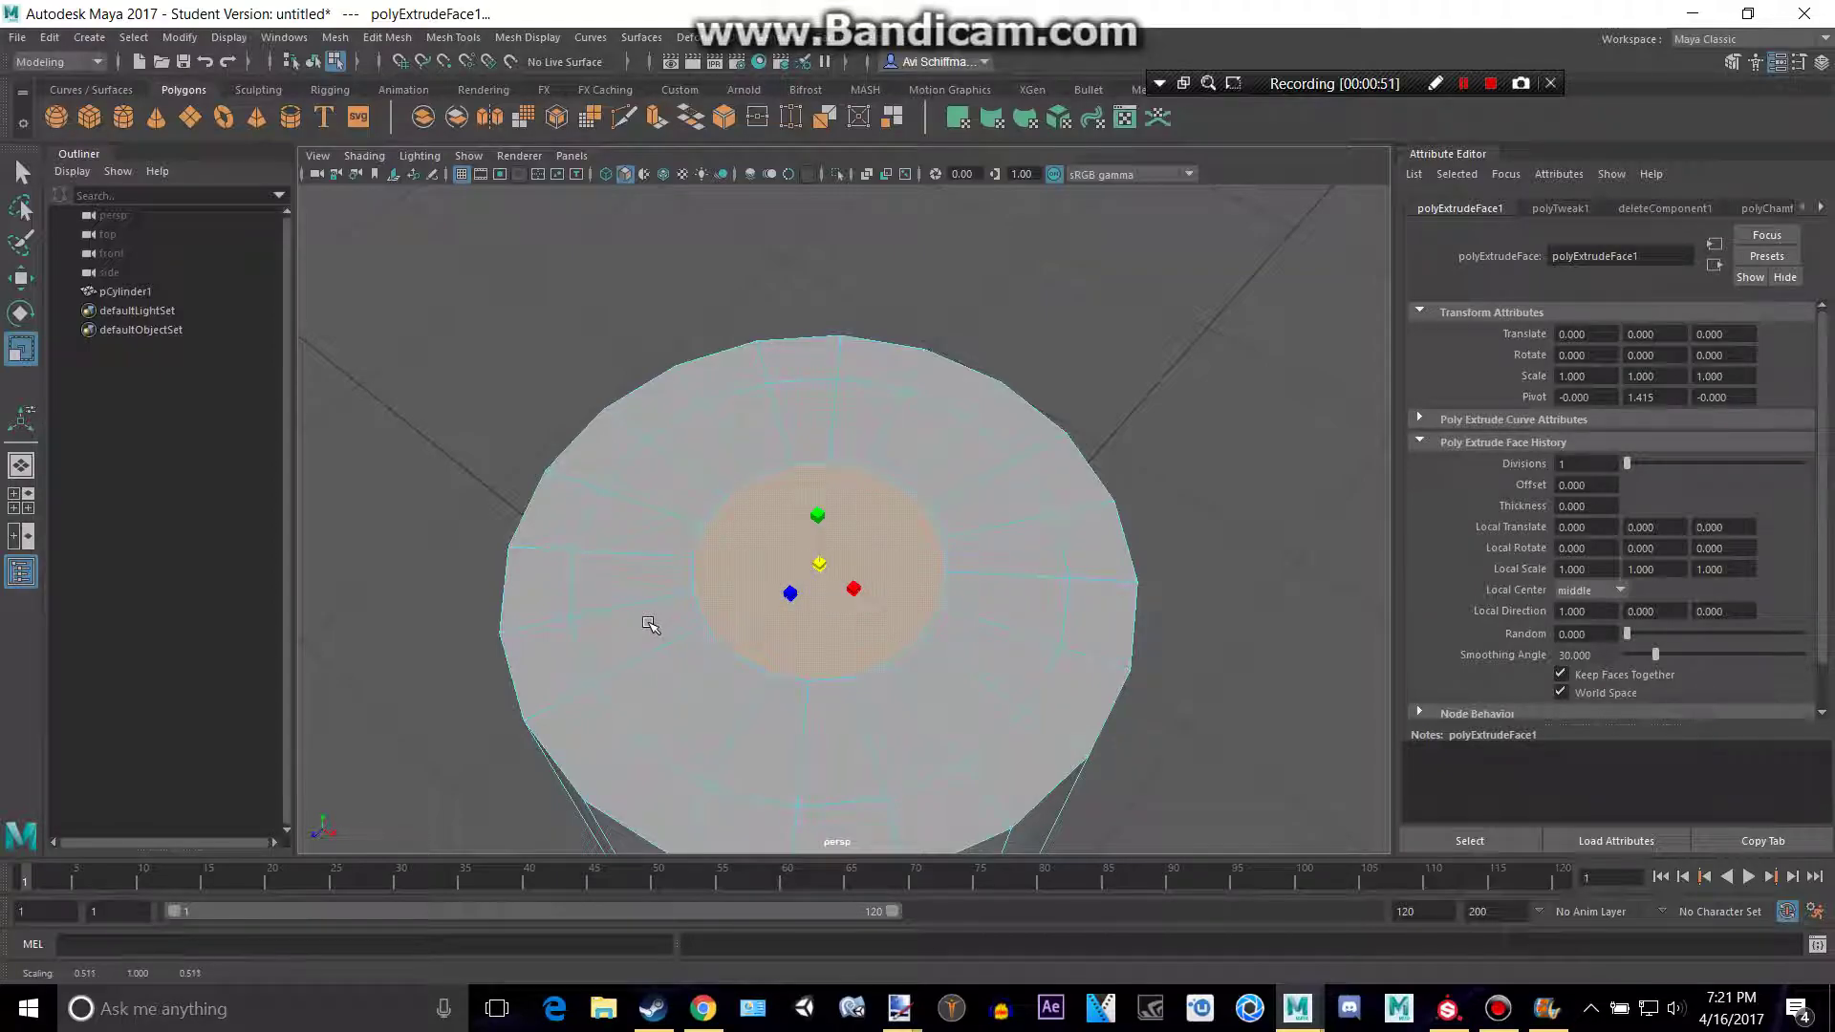
pyautogui.hotkey('alt', 'Tab')
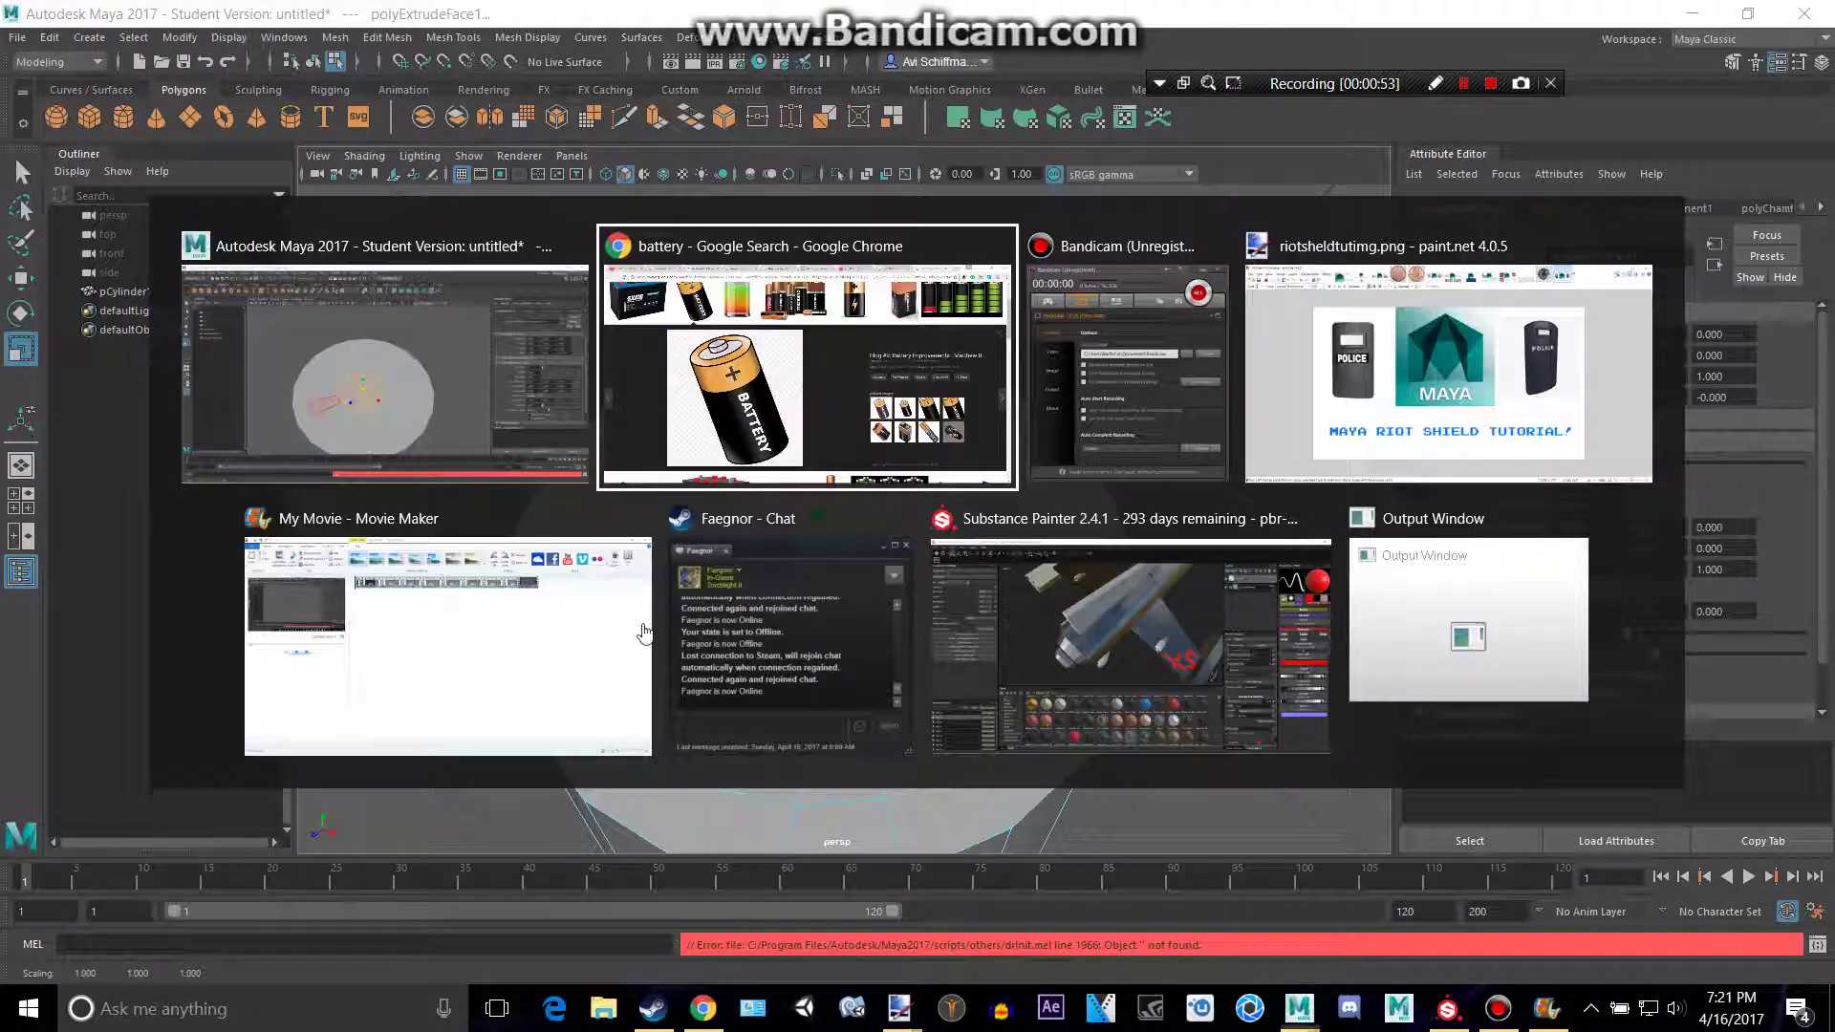
pyautogui.hotkey('alt', 'Tab')
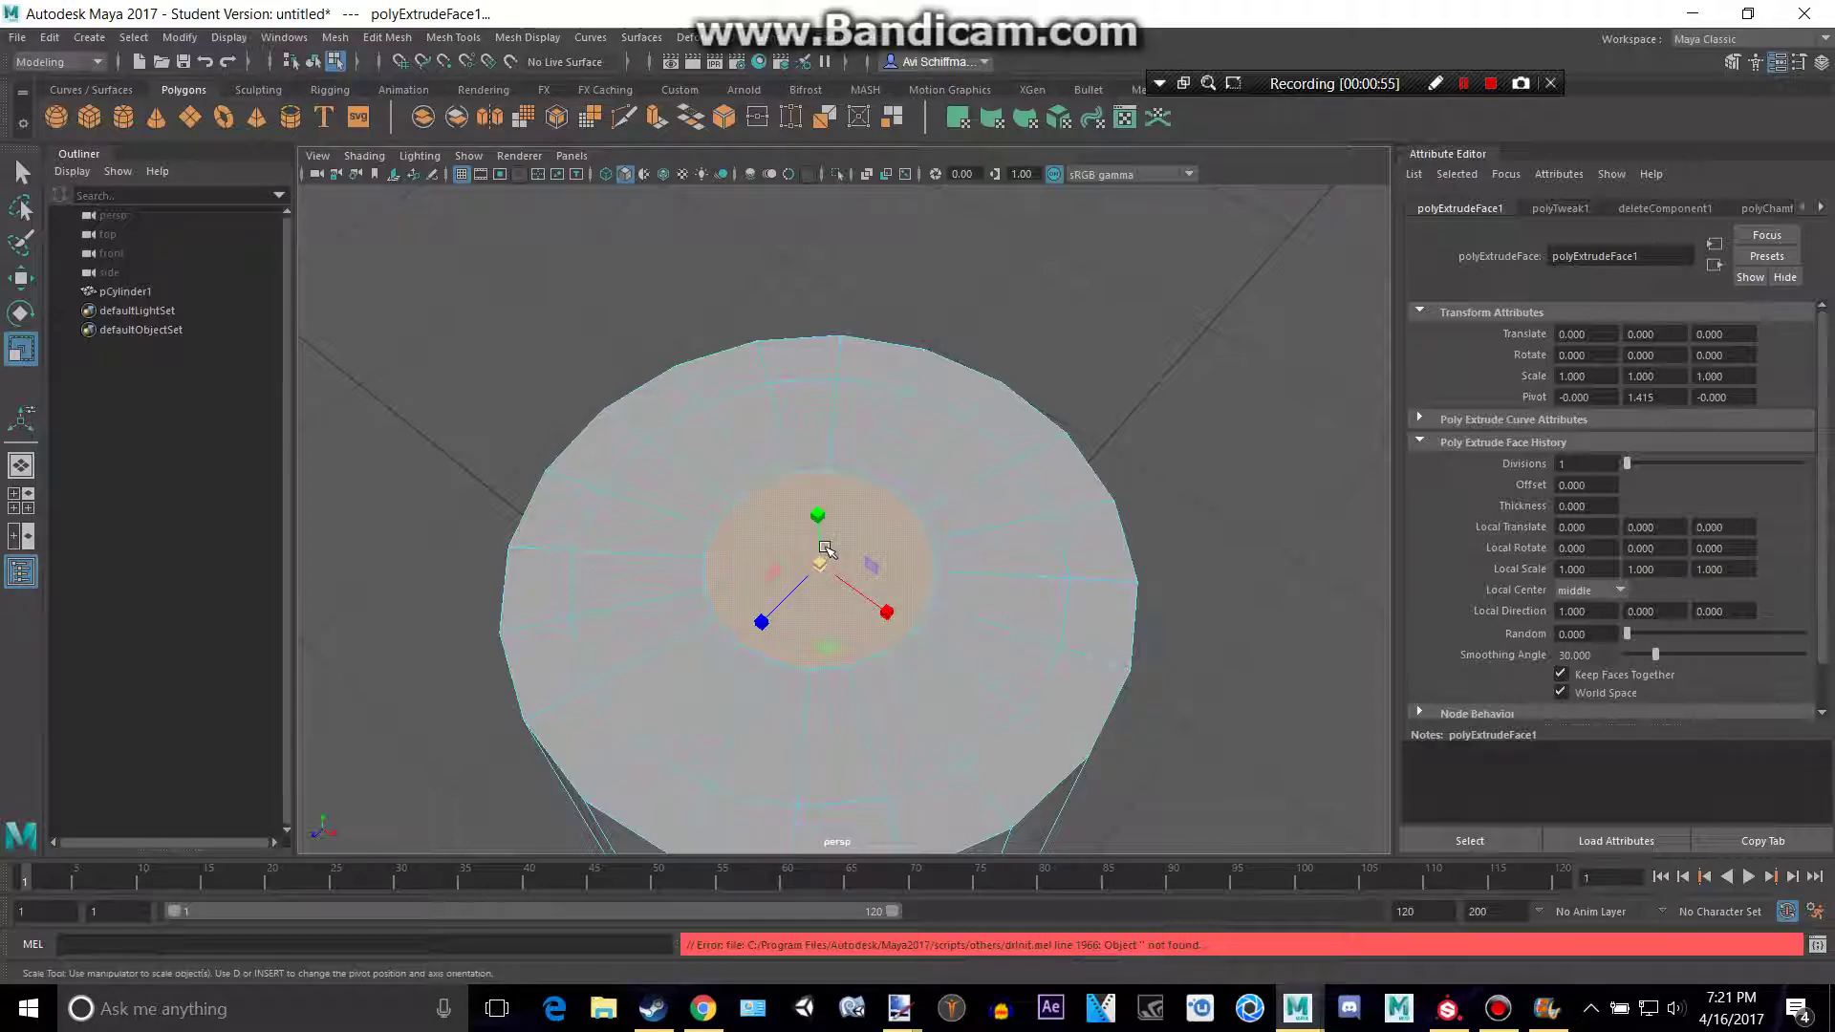
# - Extrude the small centre face upward by about 0.312 to form the battery's terminal, and return to object mode
pyautogui.hotkey('ctrl', 'e')
pyautogui.moveTo(817, 524); pyautogui.dragTo(850, 476)
pyautogui.keyDown('alt'); pyautogui.moveTo(852, 516); pyautogui.dragTo(873, 409); pyautogui.keyUp('alt')
pyautogui.keyDown('alt'); pyautogui.moveTo(873, 409); pyautogui.dragTo(868, 500, button='middle'); pyautogui.keyUp('alt')
pyautogui.press('r')
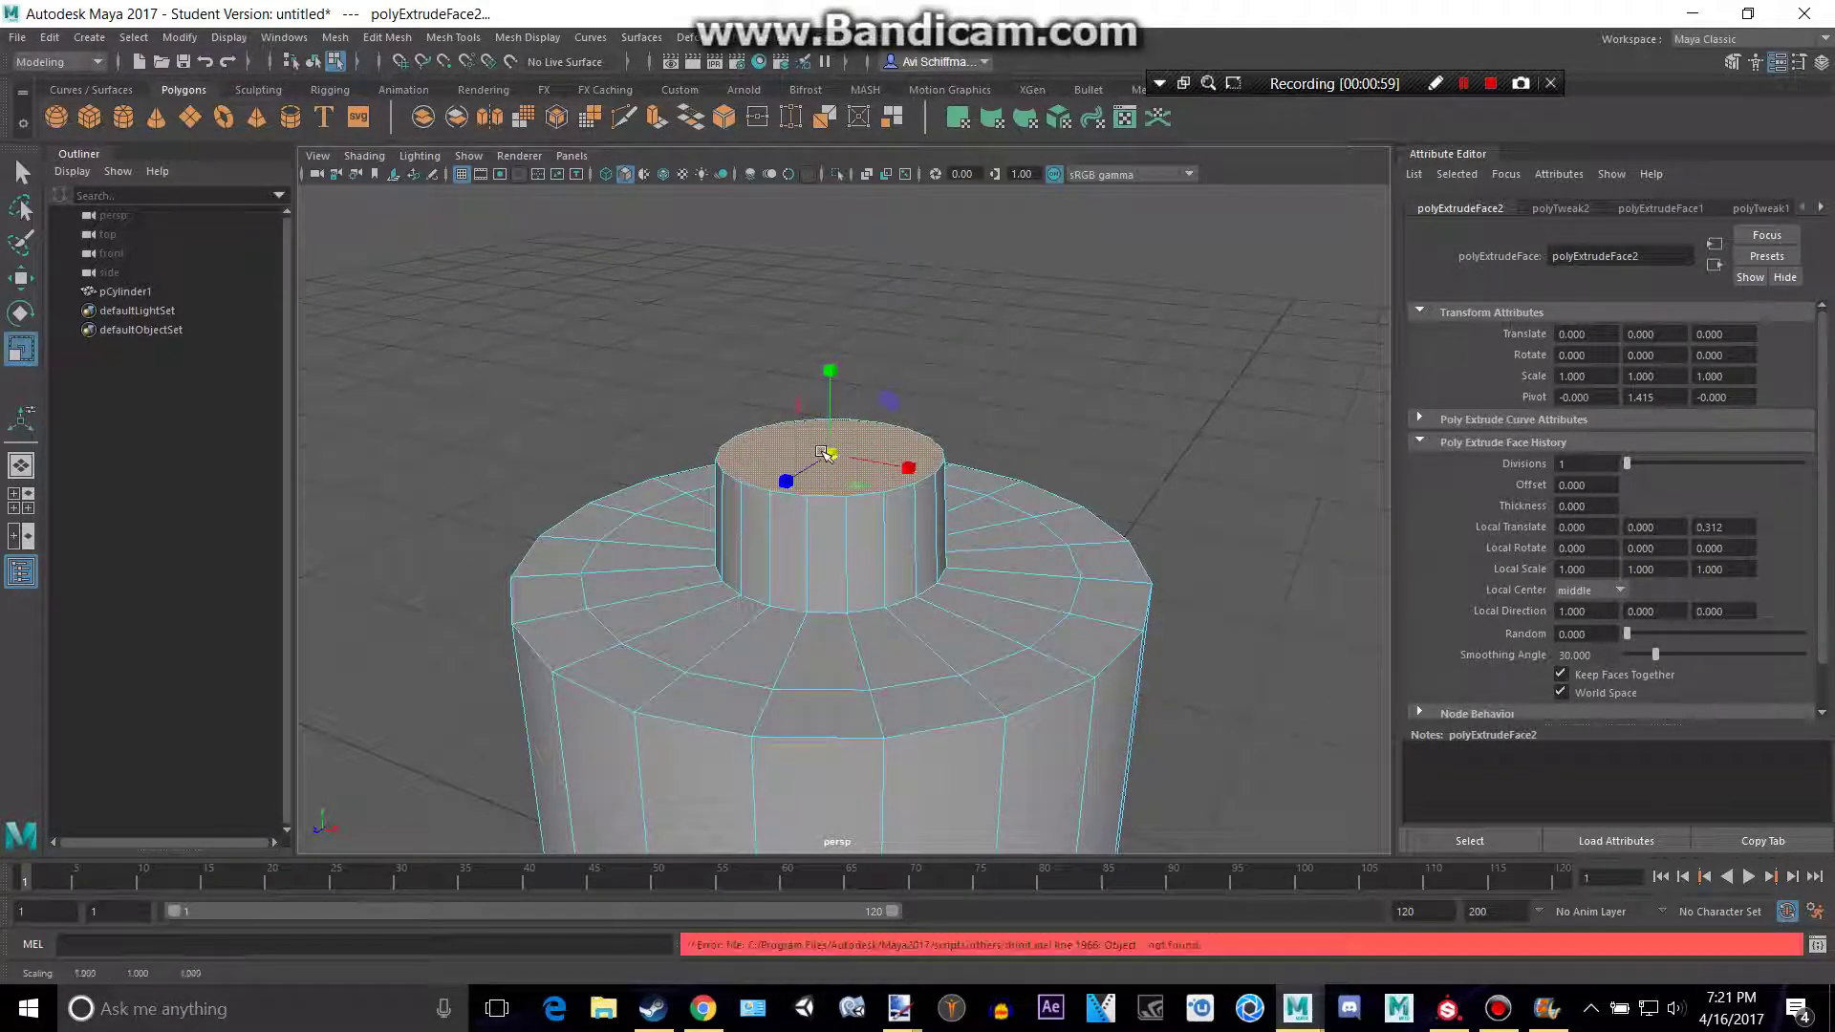
pyautogui.keyDown('alt'); pyautogui.moveTo(971, 458); pyautogui.dragTo(965, 401); pyautogui.keyUp('alt')
pyautogui.moveTo(793, 443); pyautogui.dragTo(854, 411, button='right')
pyautogui.scroll(-5, 879, 487)
pyautogui.scroll(-3, 809, 471)
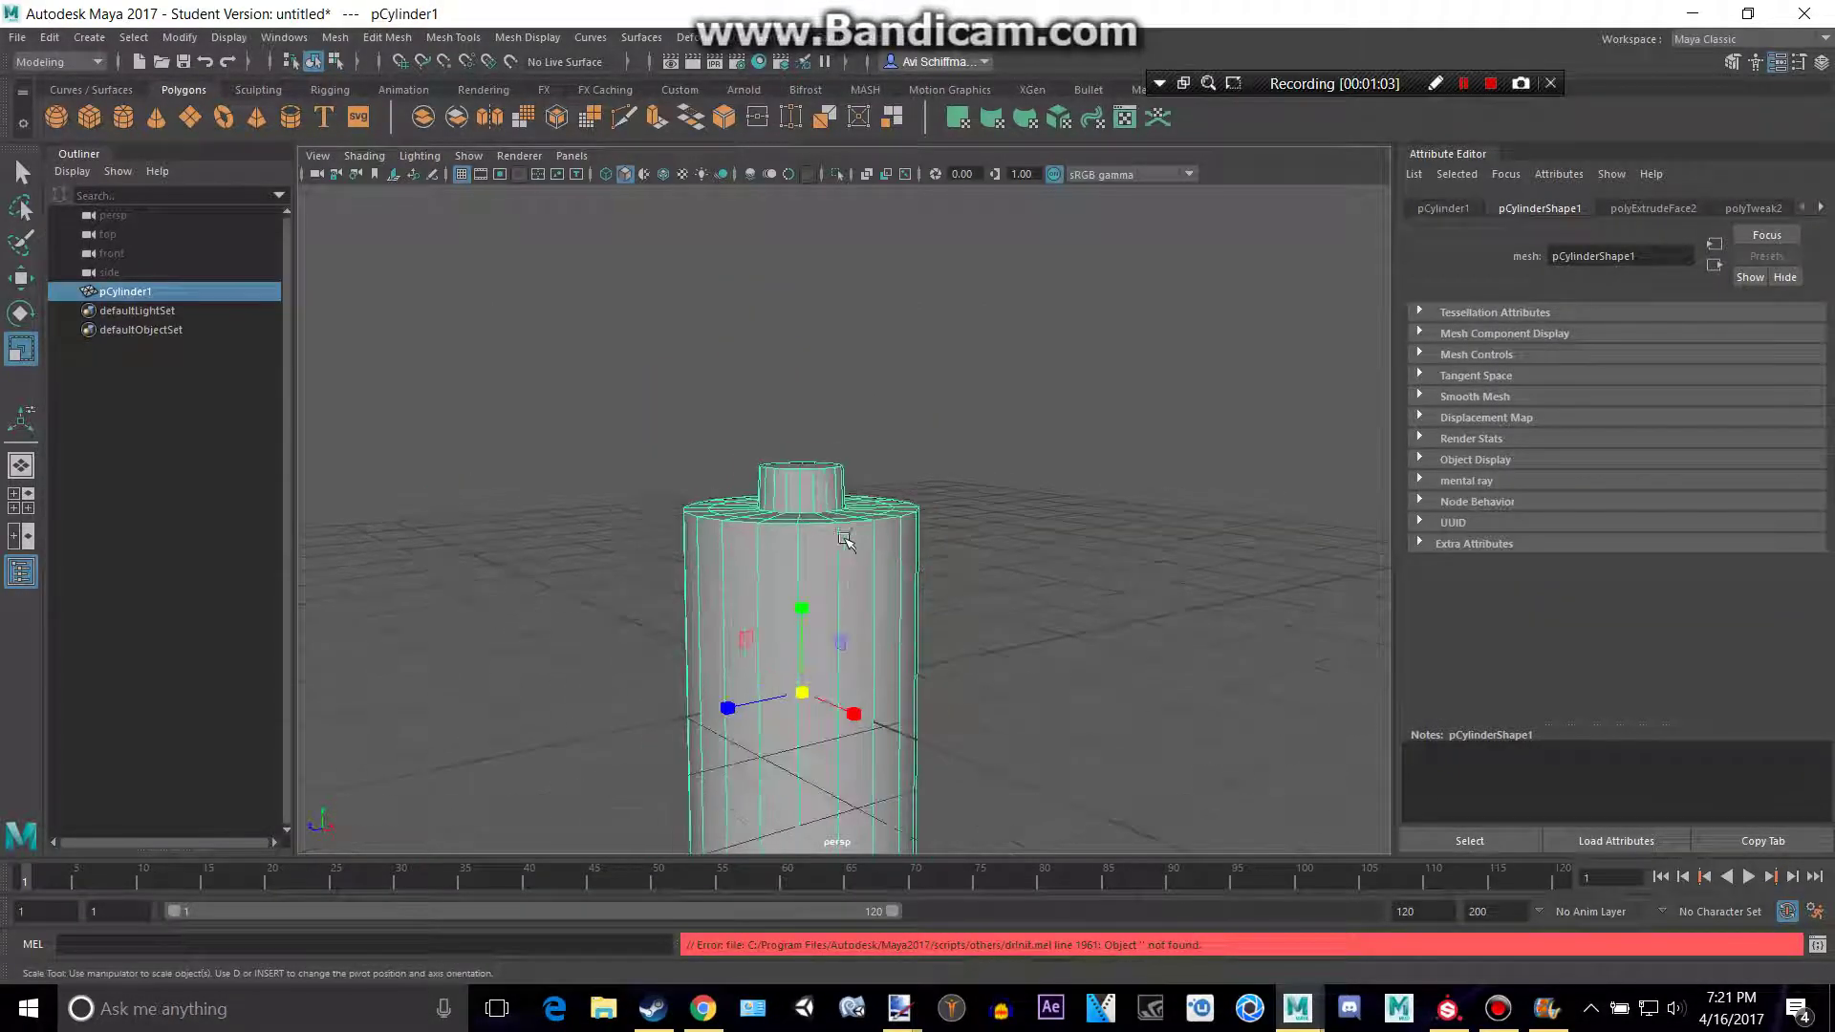
# - Select the cylinder's side faces and assign them a new Blinn material
pyautogui.moveTo(819, 442); pyautogui.dragTo(819, 495, button='right')
pyautogui.moveTo(612, 454); pyautogui.dragTo(1097, 557)
pyautogui.moveTo(736, 442); pyautogui.dragTo(718, 939, button='right')
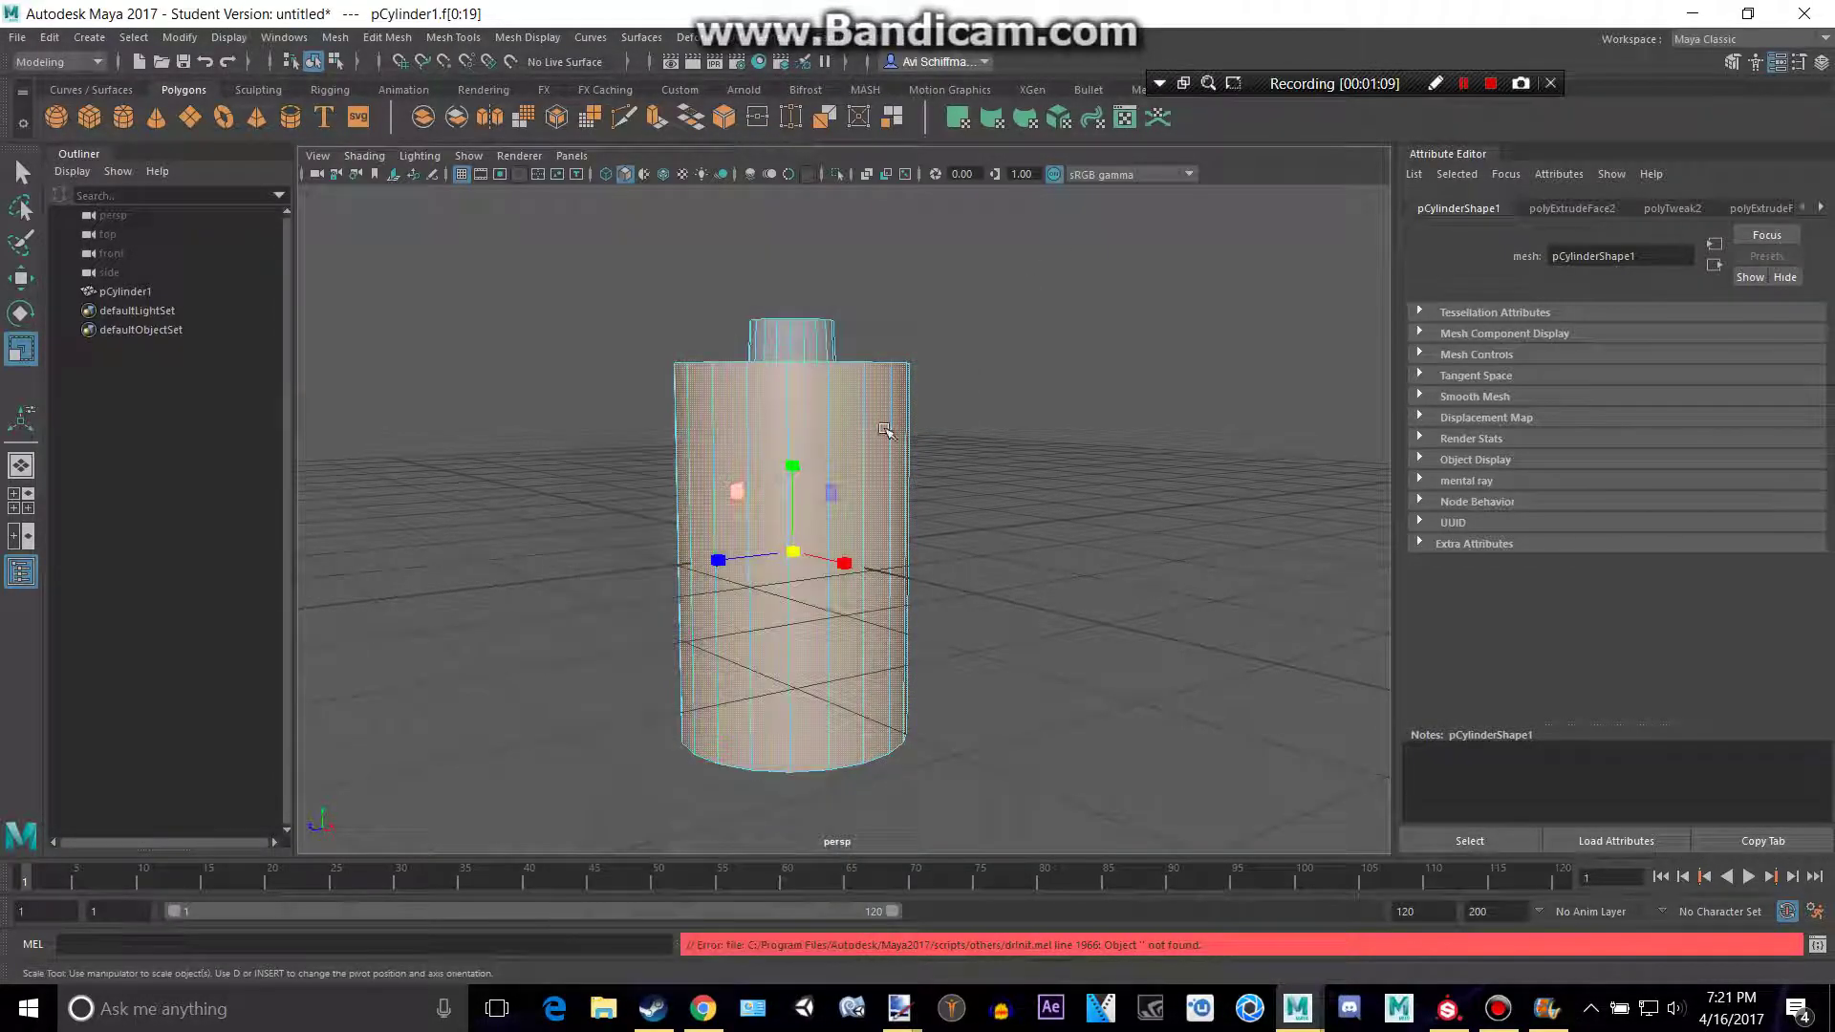
pyautogui.click(732, 489)
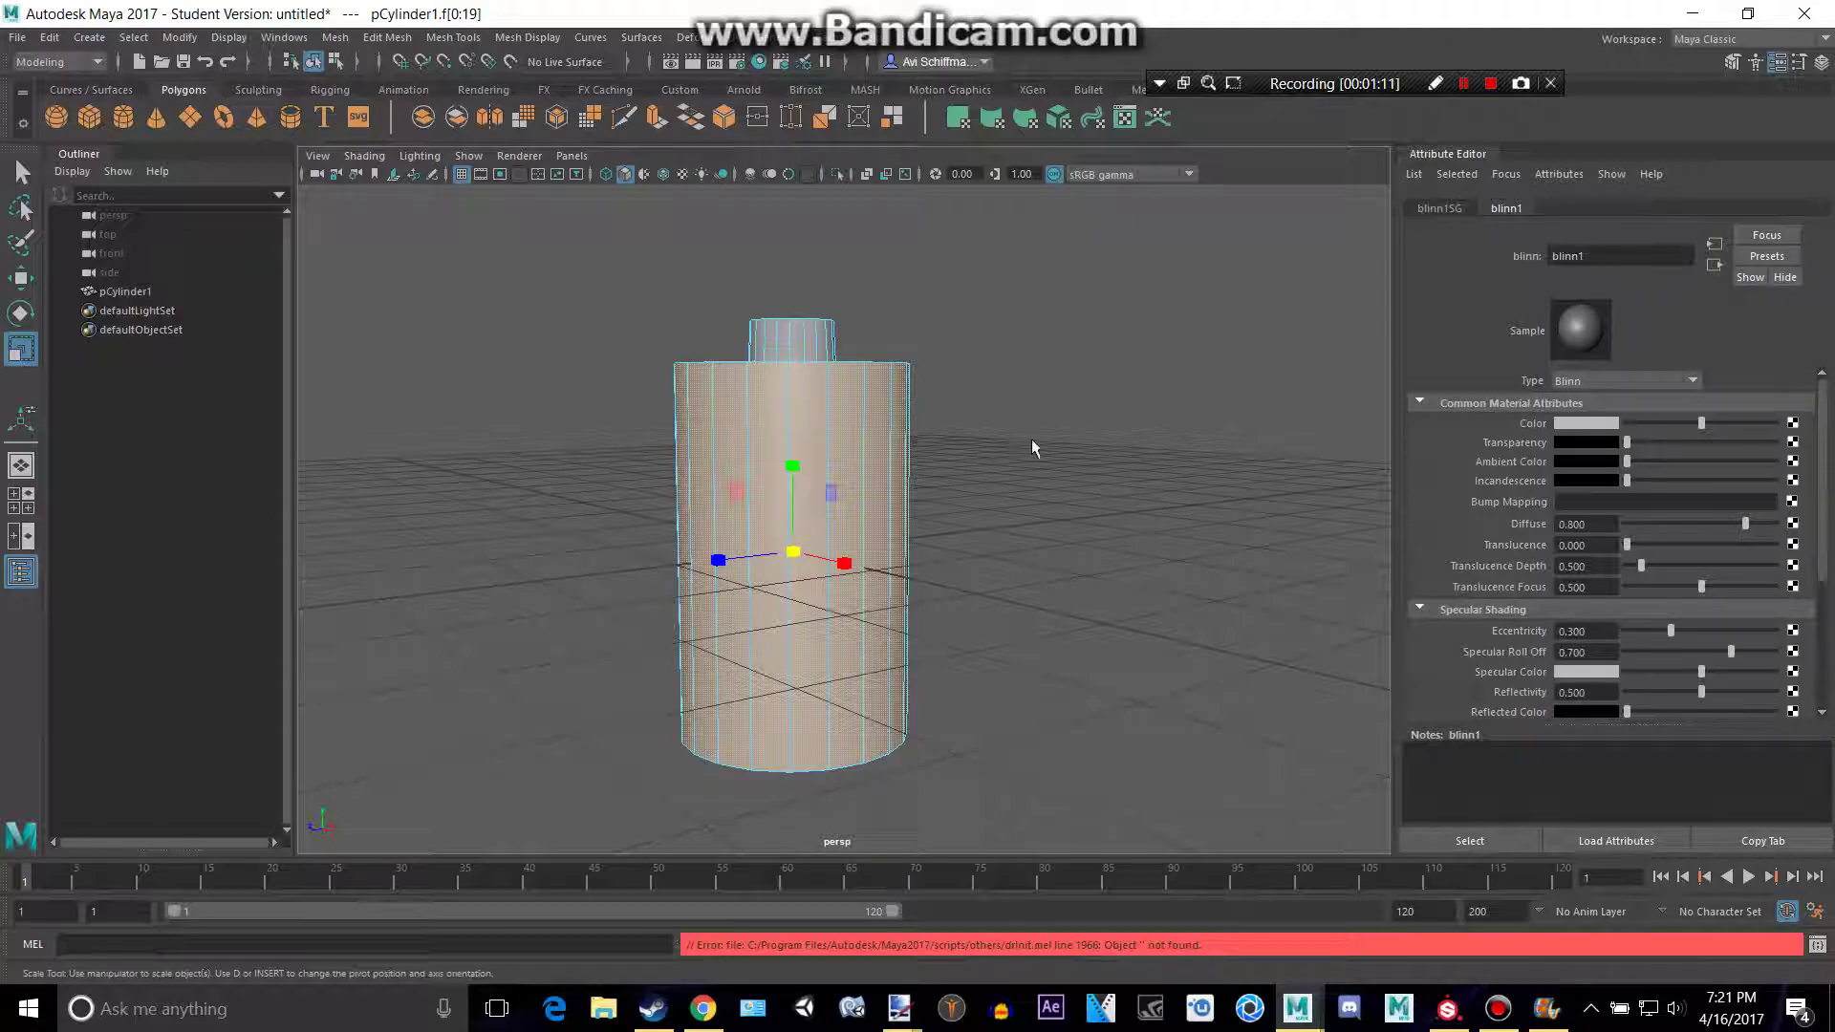
# - Map the image file 35926a.jpg to the Blinn material's colour and turn on textured display in the viewport
pyautogui.click(837, 519)
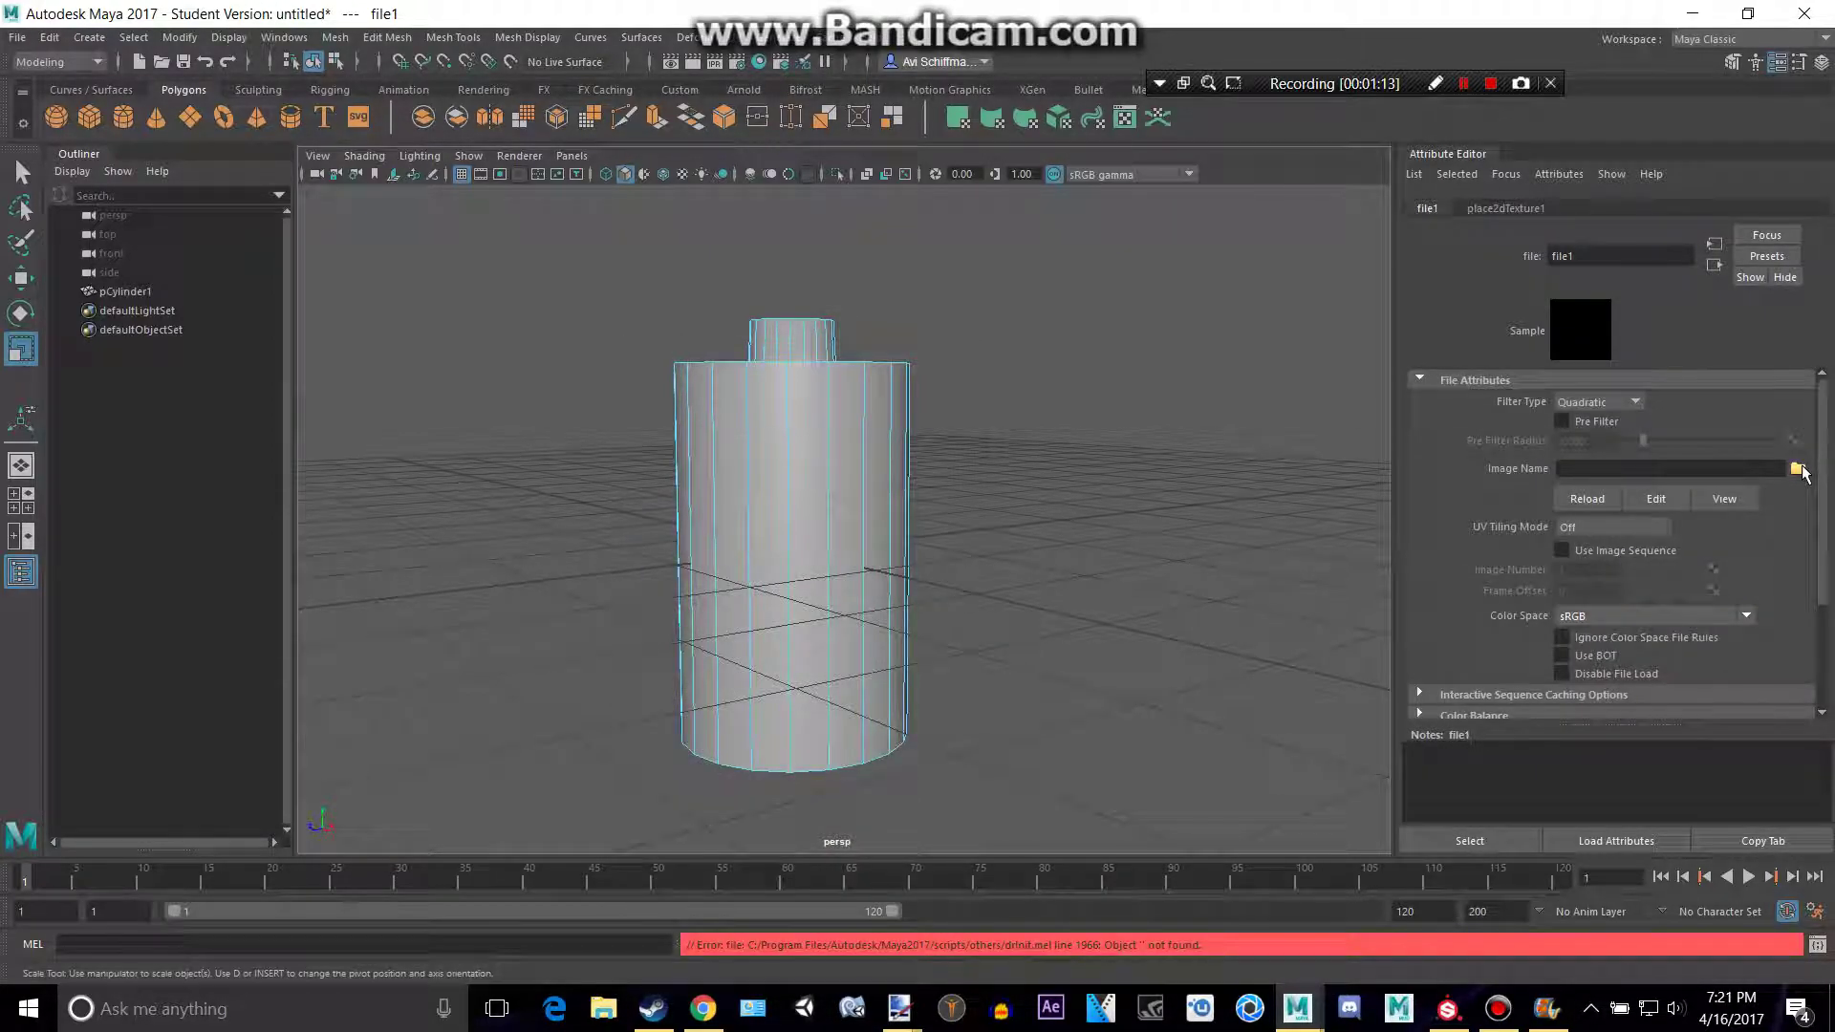
pyautogui.click(1797, 469)
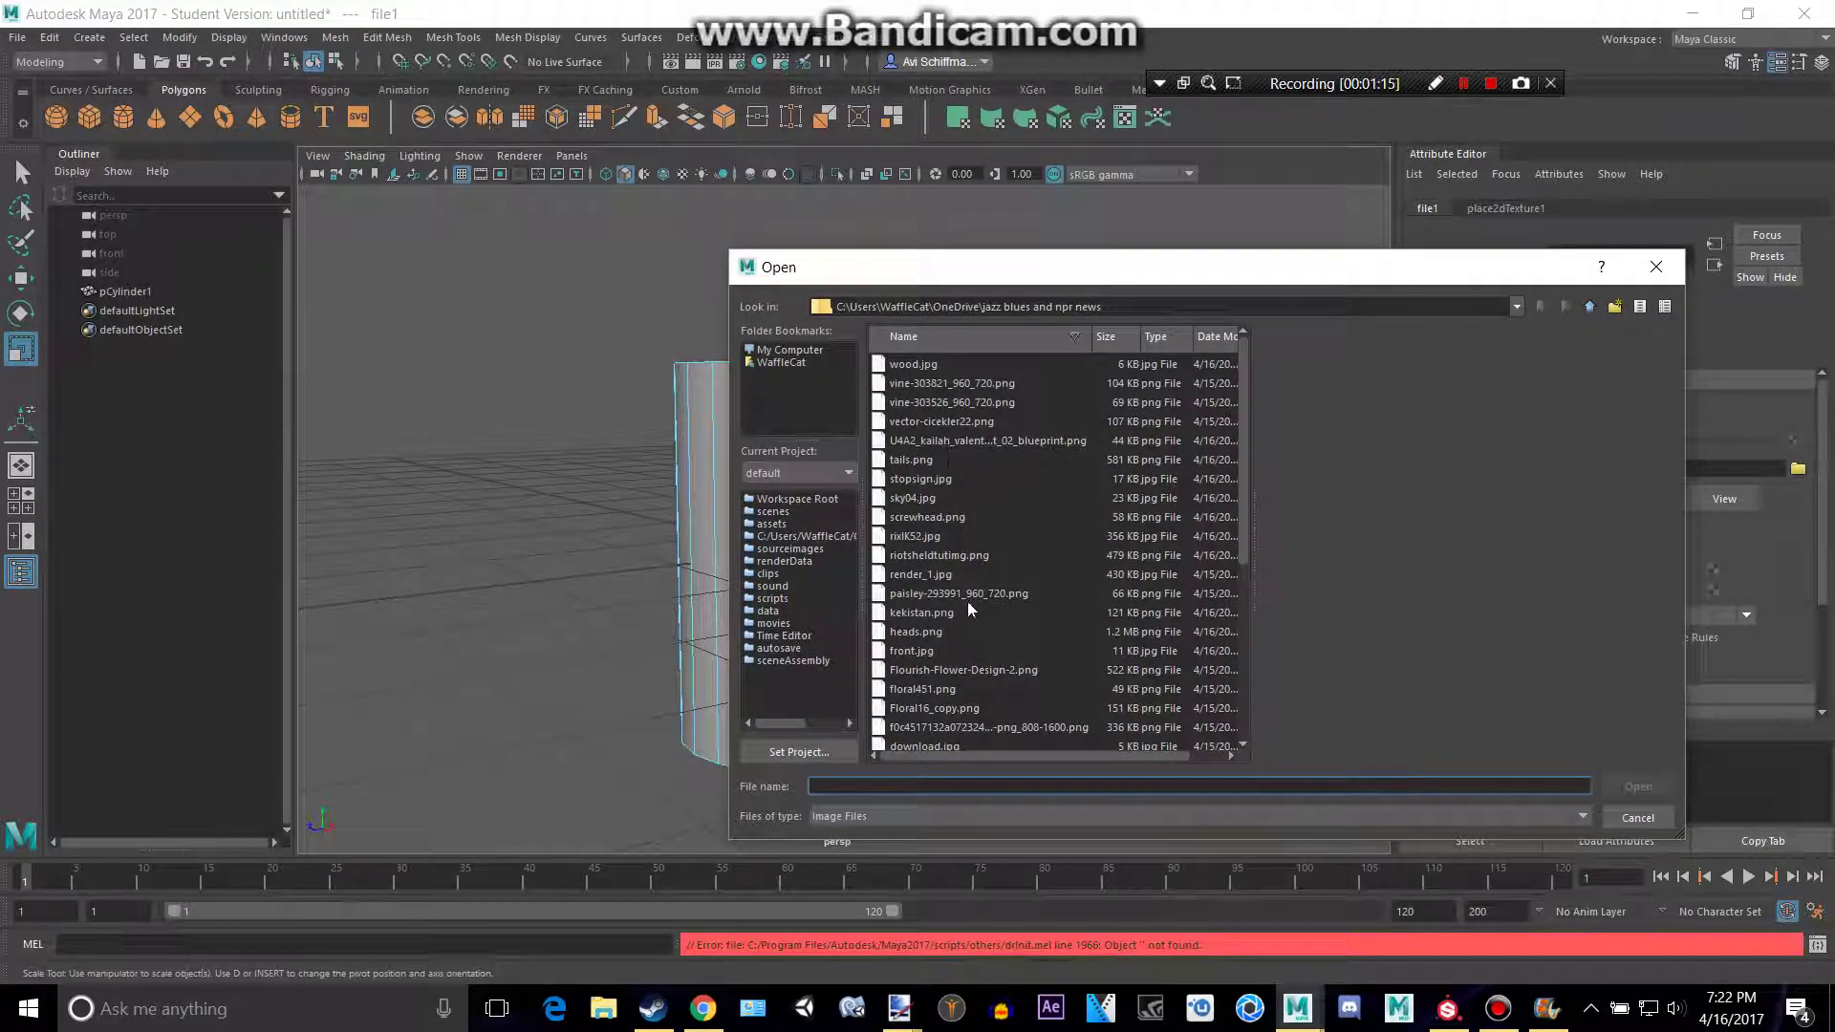
pyautogui.click(930, 536)
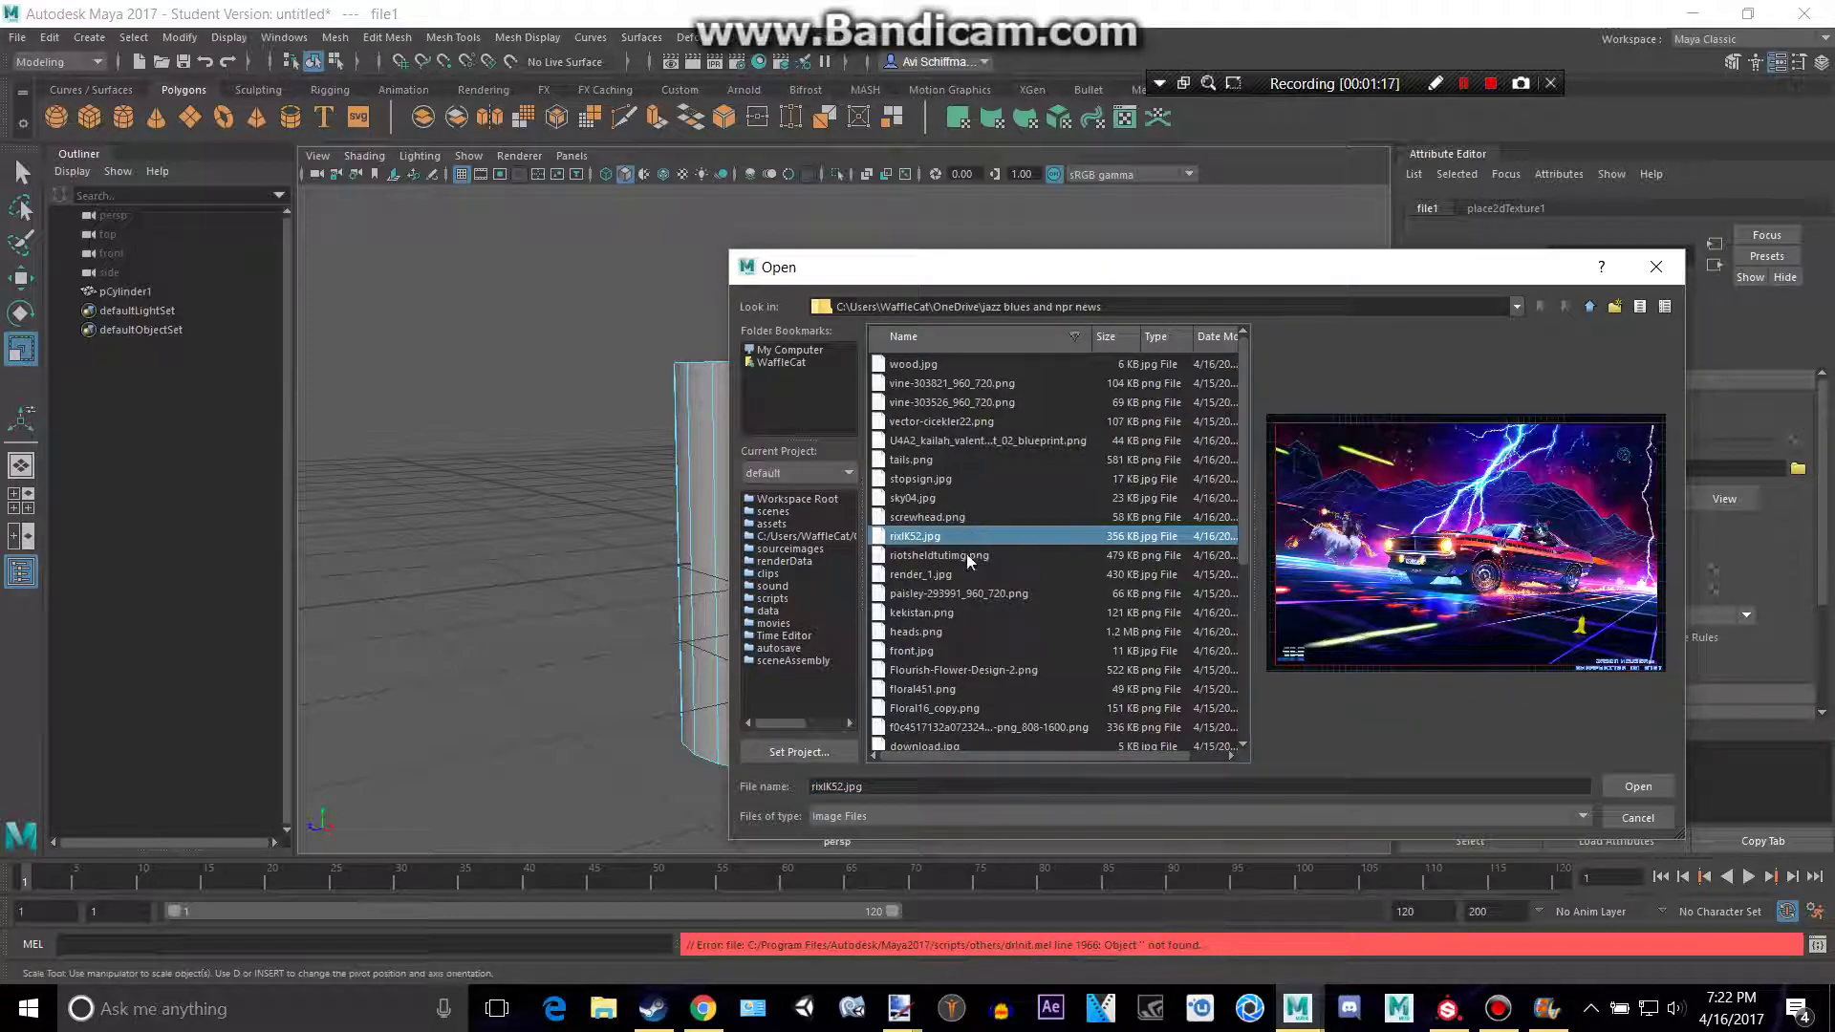
pyautogui.scroll(-5, 973, 616)
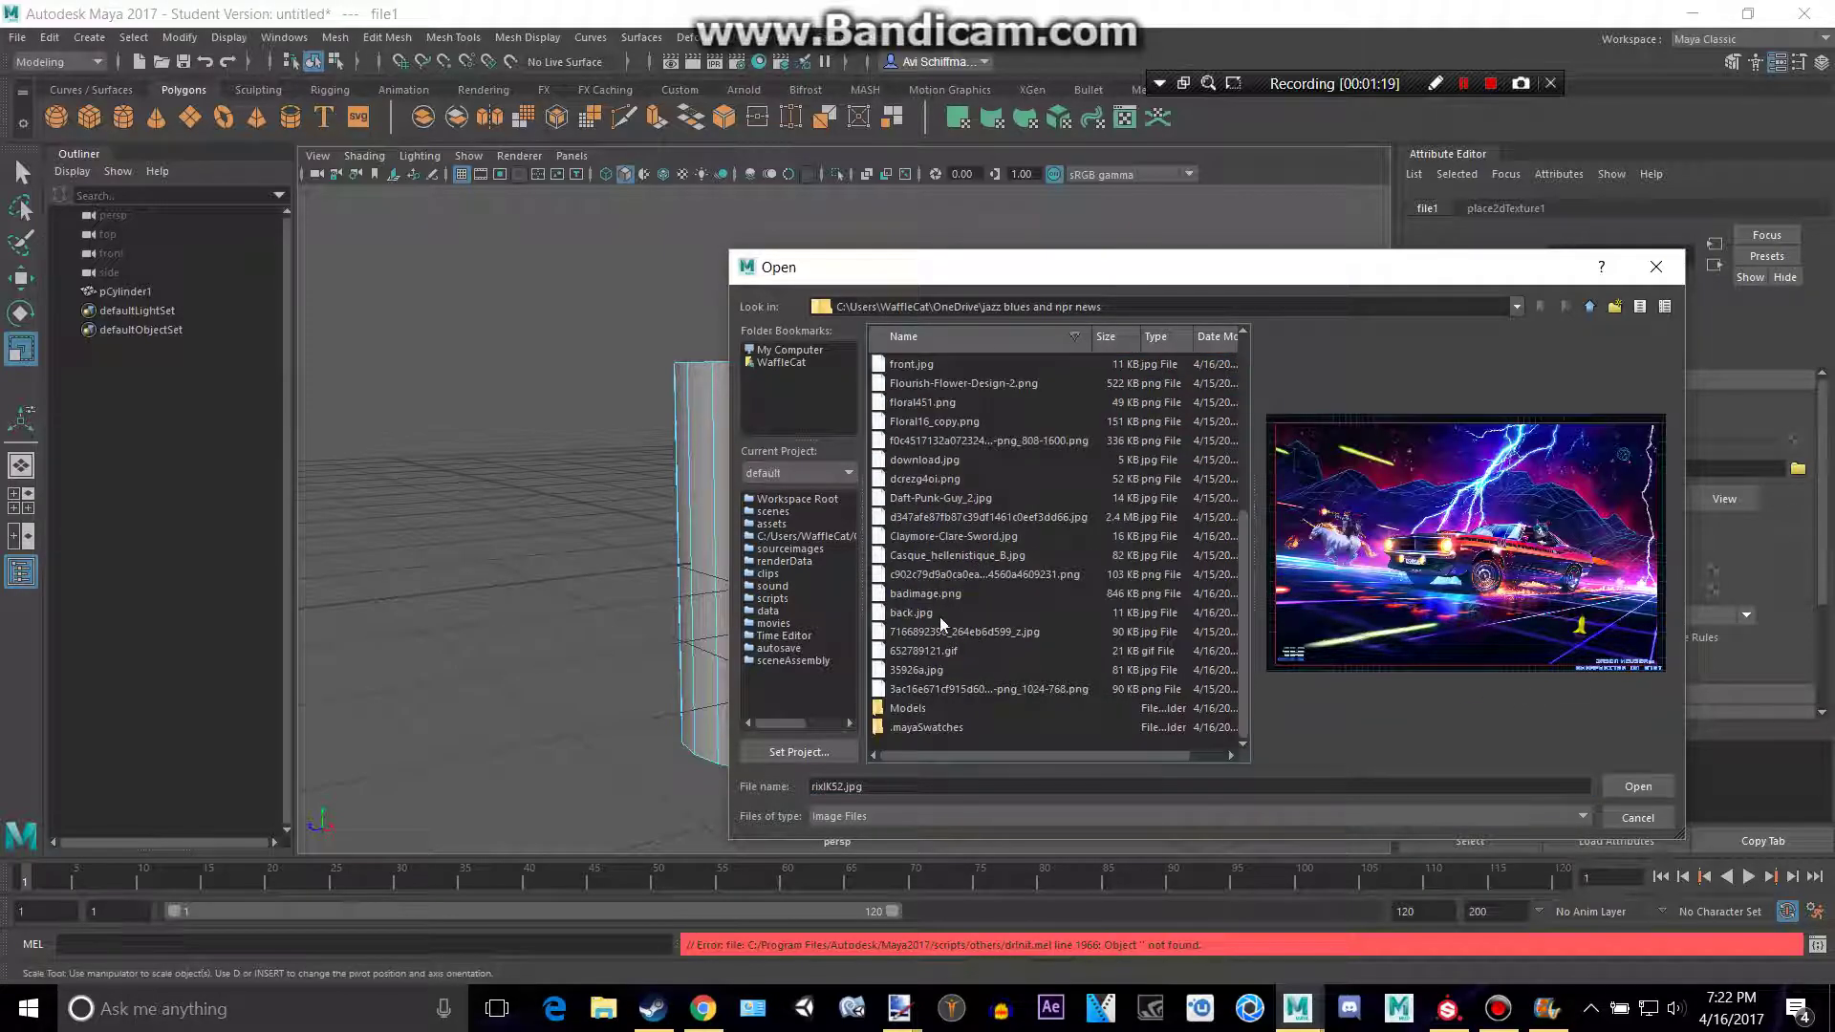
pyautogui.click(942, 631)
pyautogui.click(952, 670)
pyautogui.click(959, 689)
pyautogui.click(957, 672)
pyautogui.doubleClick(956, 670)
pyautogui.press('6')
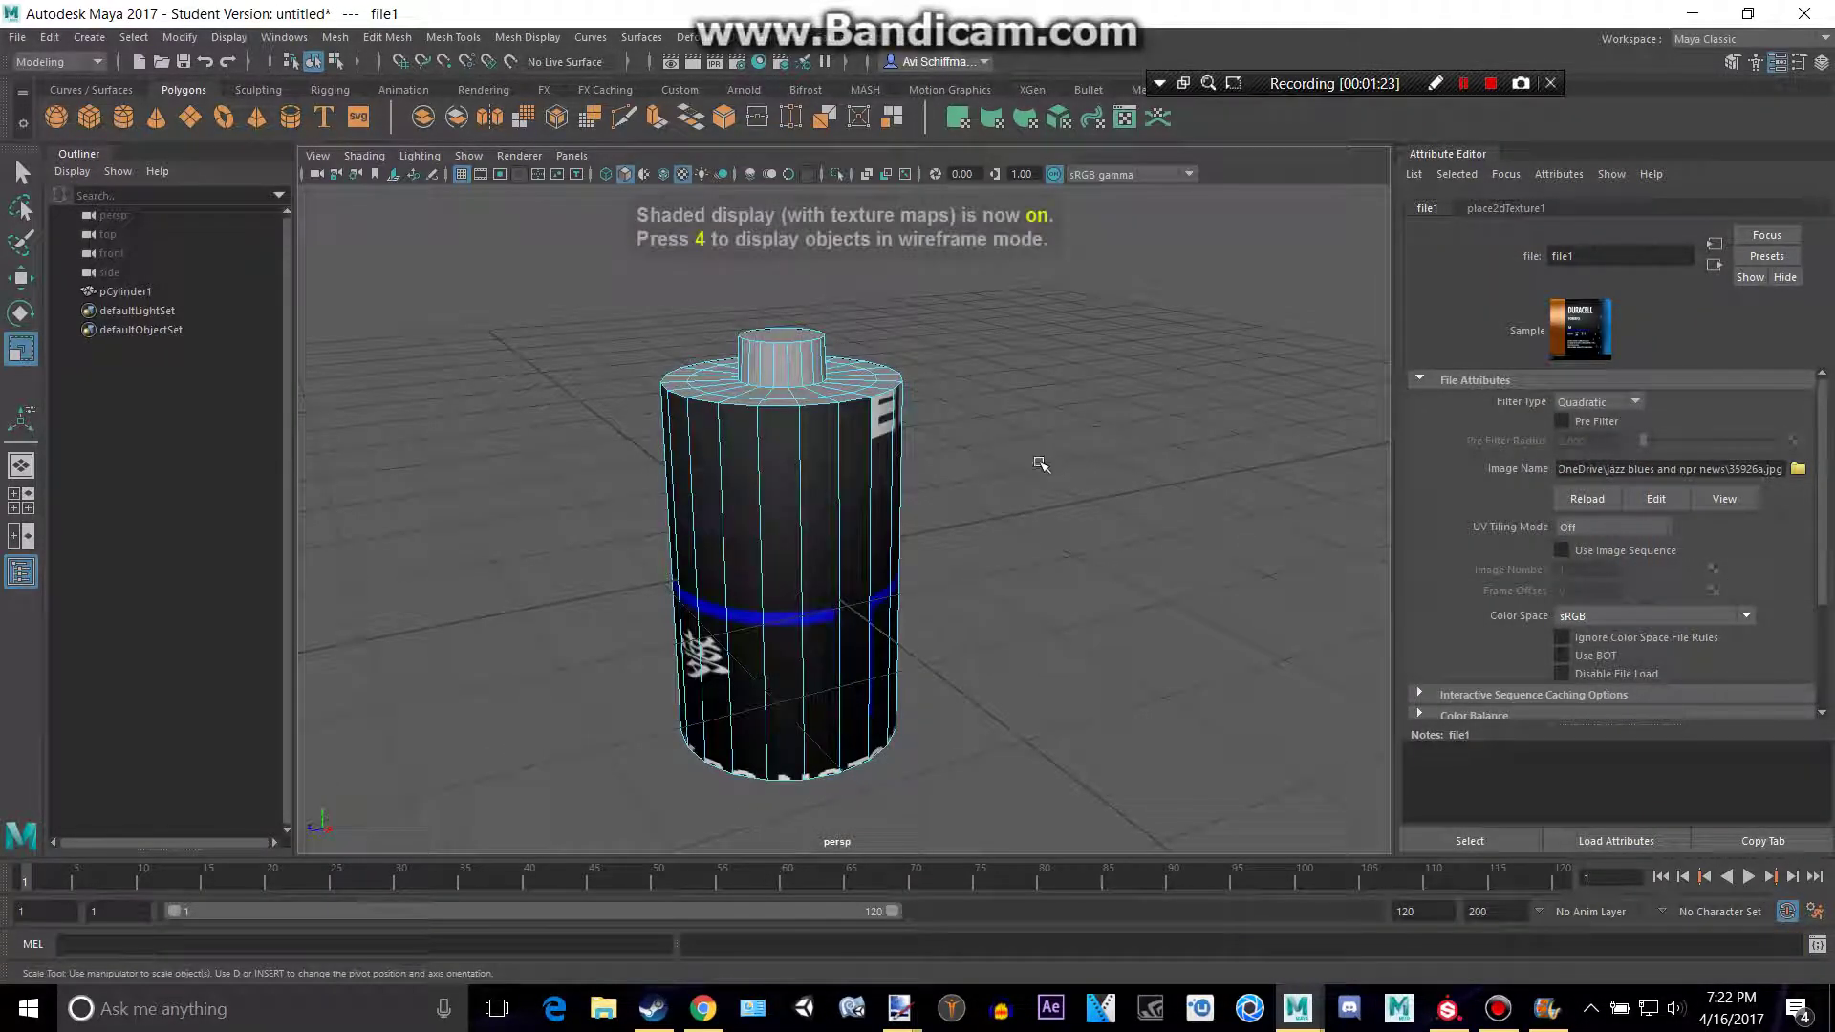
# - Reselect the battery's side faces and open their UVs in the UV Editor
pyautogui.keyDown('alt'); pyautogui.moveTo(1036, 466); pyautogui.dragTo(917, 483); pyautogui.keyUp('alt')
pyautogui.moveTo(835, 443); pyautogui.dragTo(837, 507, button='right')
pyautogui.keyDown('alt'); pyautogui.moveTo(853, 487); pyautogui.dragTo(904, 458); pyautogui.keyUp('alt')
pyautogui.moveTo(525, 458); pyautogui.dragTo(945, 533)
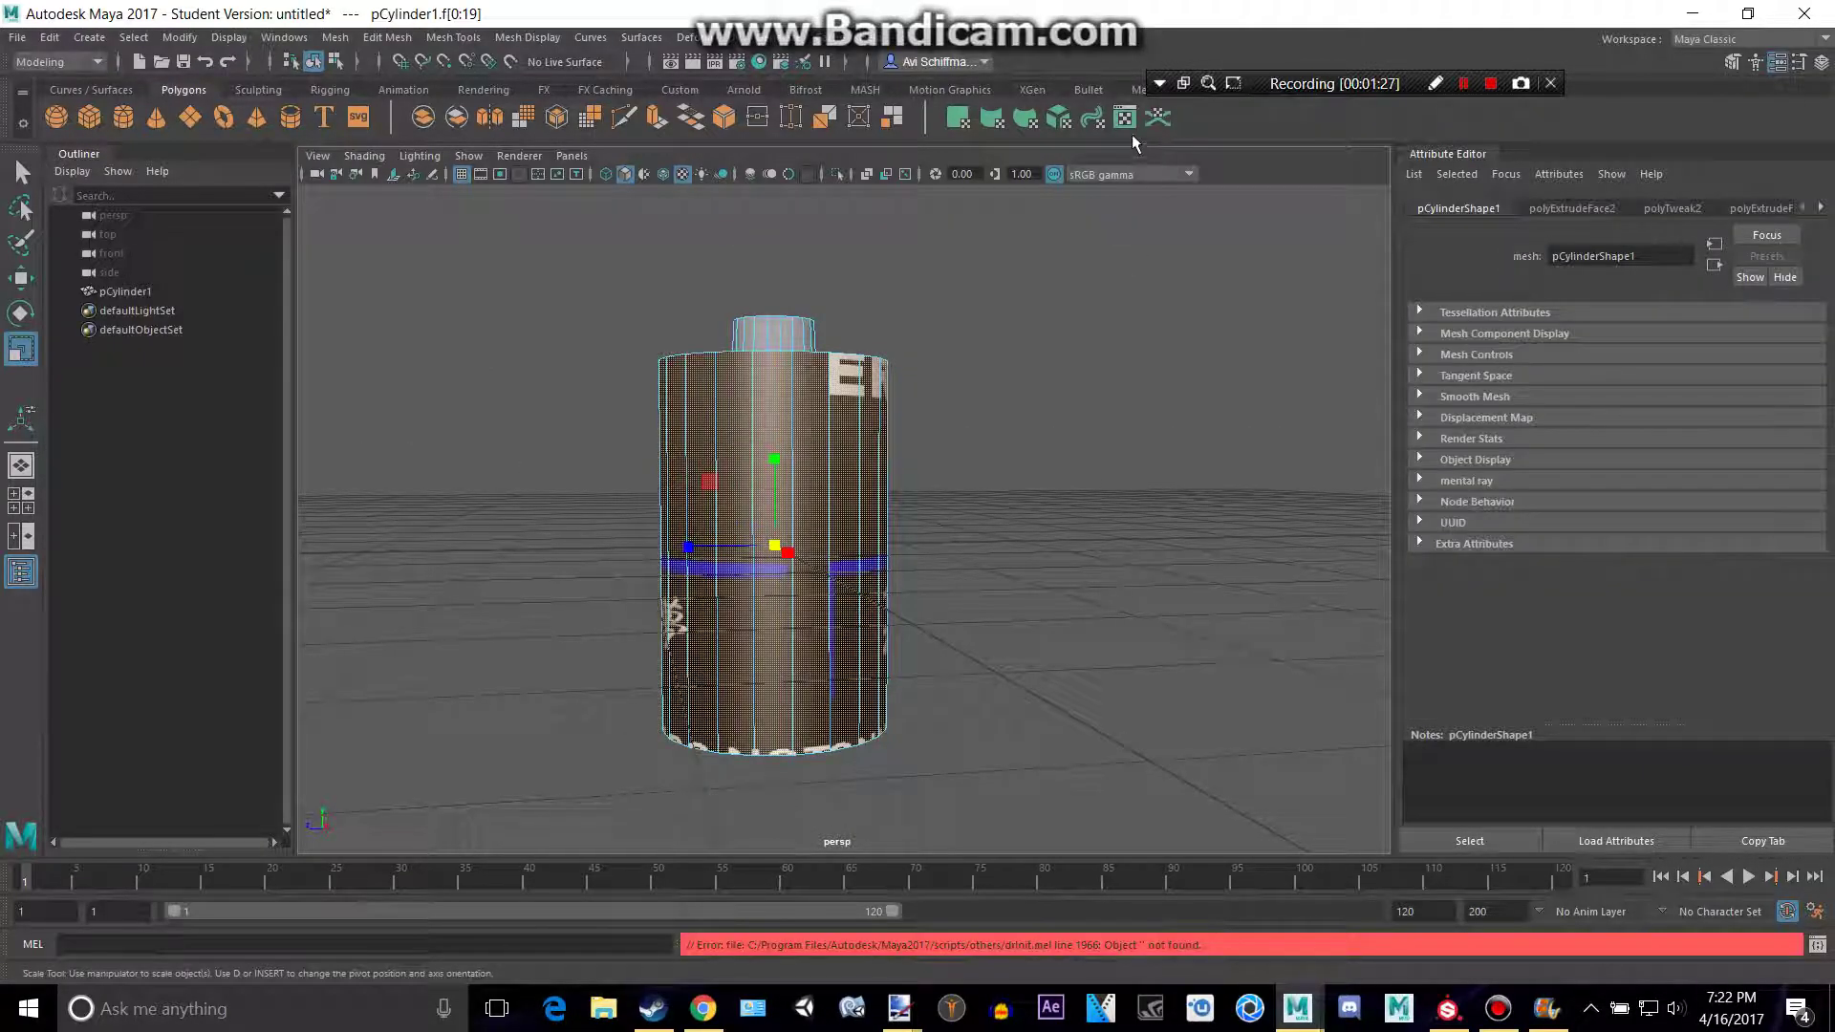
pyautogui.click(1132, 123)
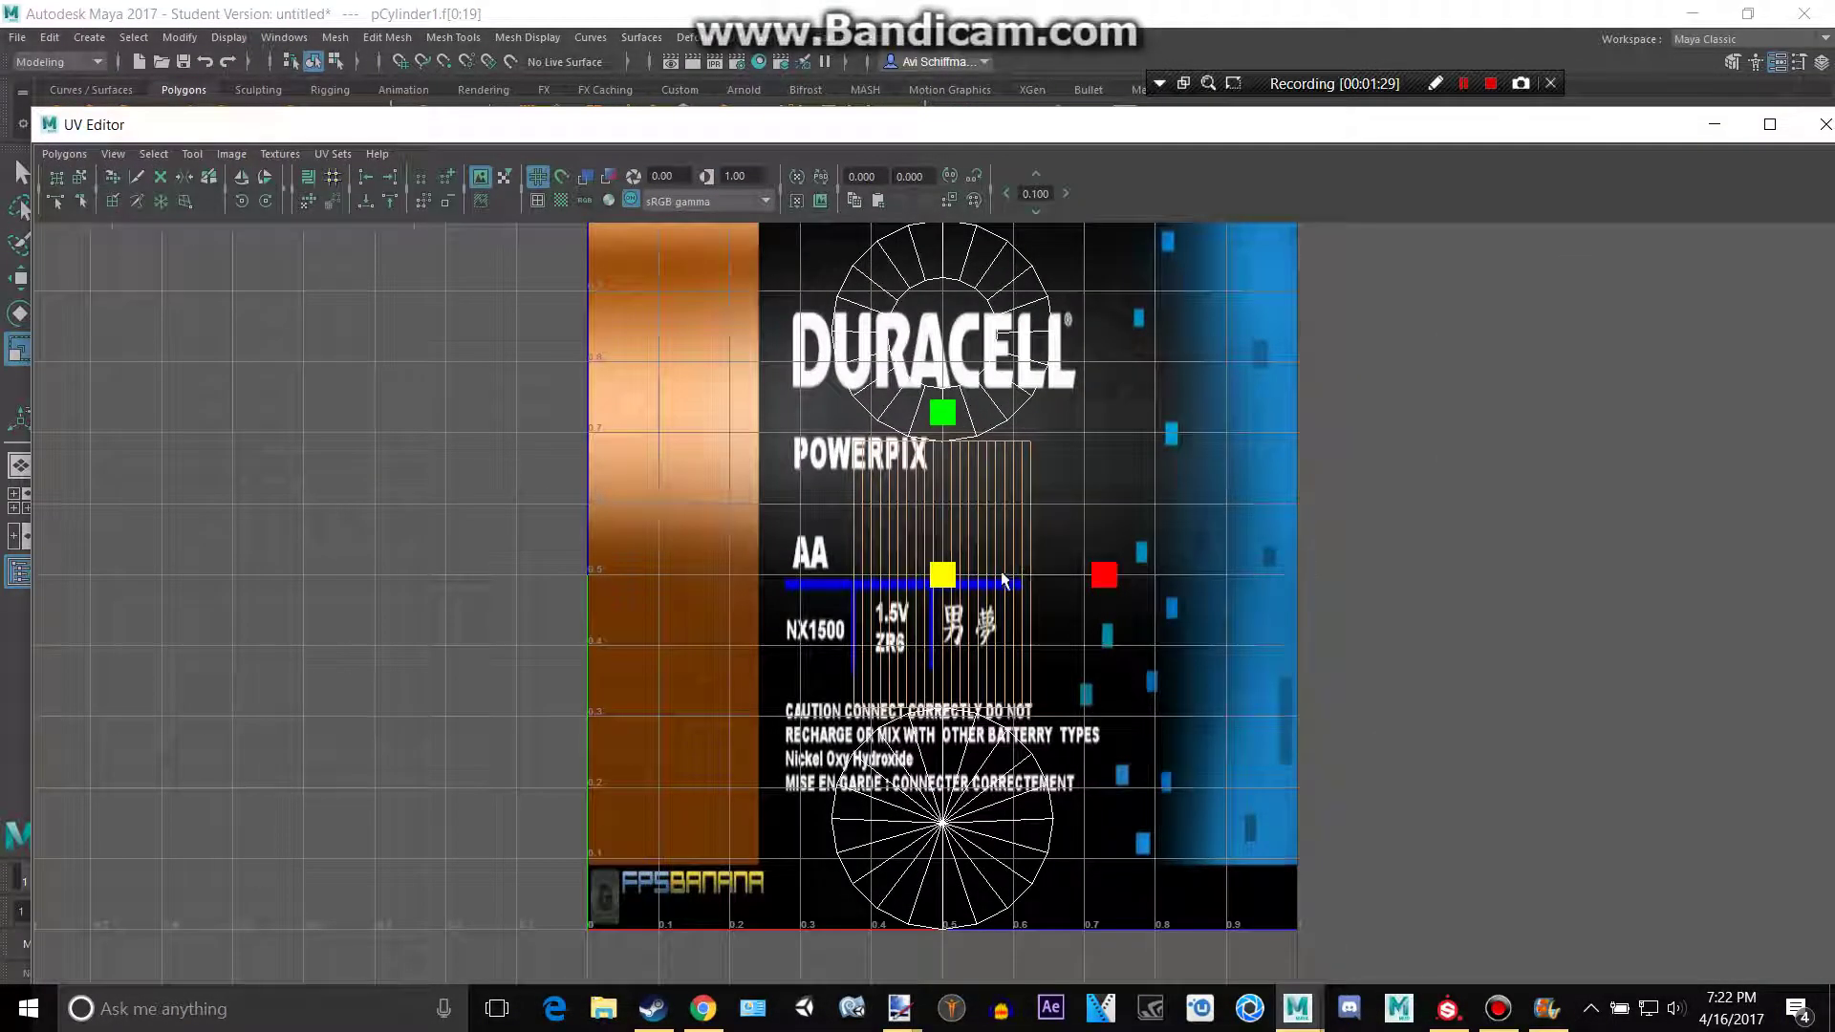
# - Stretch the side faces' UVs horizontally and vertically to cover the whole Duracell label image, and close the UV Editor
pyautogui.moveTo(1112, 583); pyautogui.dragTo(1586, 590)
pyautogui.keyDown('alt'); pyautogui.moveTo(975, 469); pyautogui.dragTo(946, 551, button='middle'); pyautogui.keyUp('alt')
pyautogui.moveTo(917, 490); pyautogui.dragTo(981, 227)
pyautogui.keyDown('alt'); pyautogui.moveTo(1204, 483); pyautogui.dragTo(1194, 390, button='middle'); pyautogui.keyUp('alt')
pyautogui.click(1809, 138)
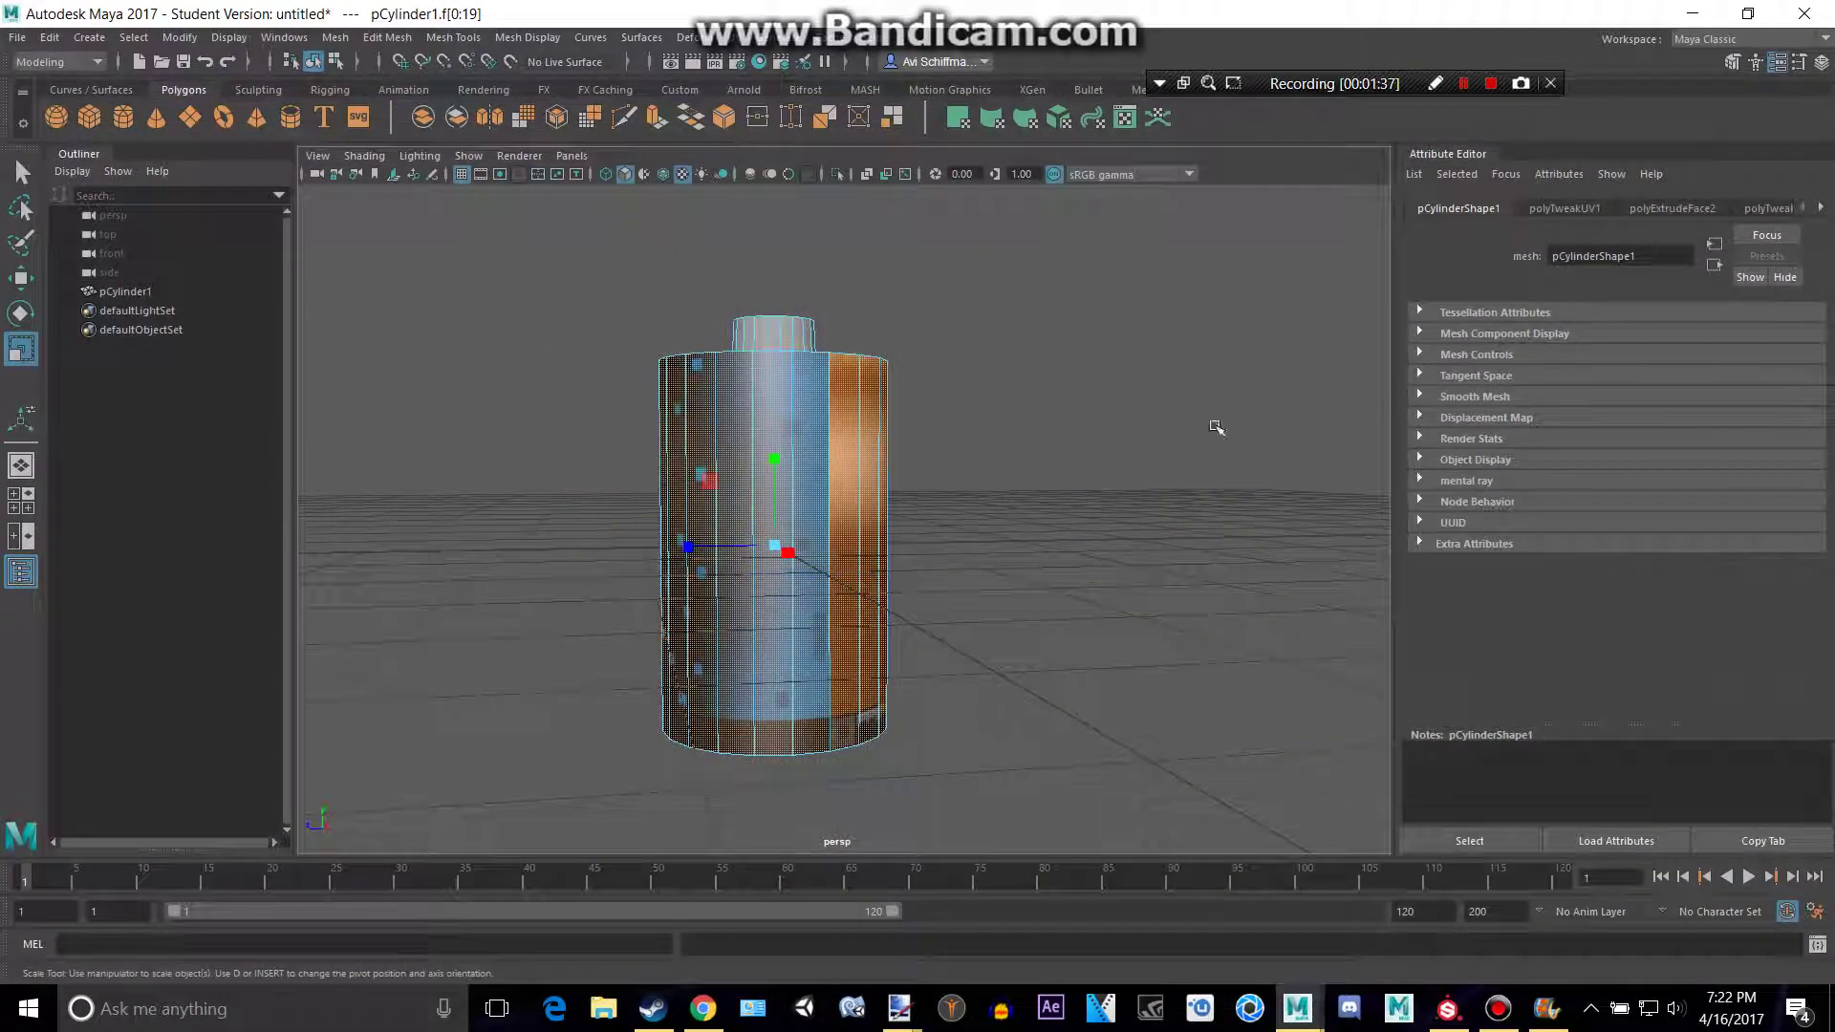
# - Return to object mode and deselect the battery to inspect the label around its side
pyautogui.moveTo(953, 418)
pyautogui.keyDown('alt'); pyautogui.mouseDown()
pyautogui.moveTo(1270, 409)
pyautogui.moveTo(971, 397)
pyautogui.mouseUp(); pyautogui.keyUp('alt')
pyautogui.moveTo(849, 451); pyautogui.dragTo(925, 401, button='right')
pyautogui.click(926, 422)
pyautogui.keyDown('alt'); pyautogui.moveTo(926, 422); pyautogui.dragTo(1200, 381); pyautogui.keyUp('alt')
# - Compare the label on the battery model with the Duracell texture image in Chrome
pyautogui.hotkey('alt', 'Tab')
pyautogui.scroll(3, 822, 399)
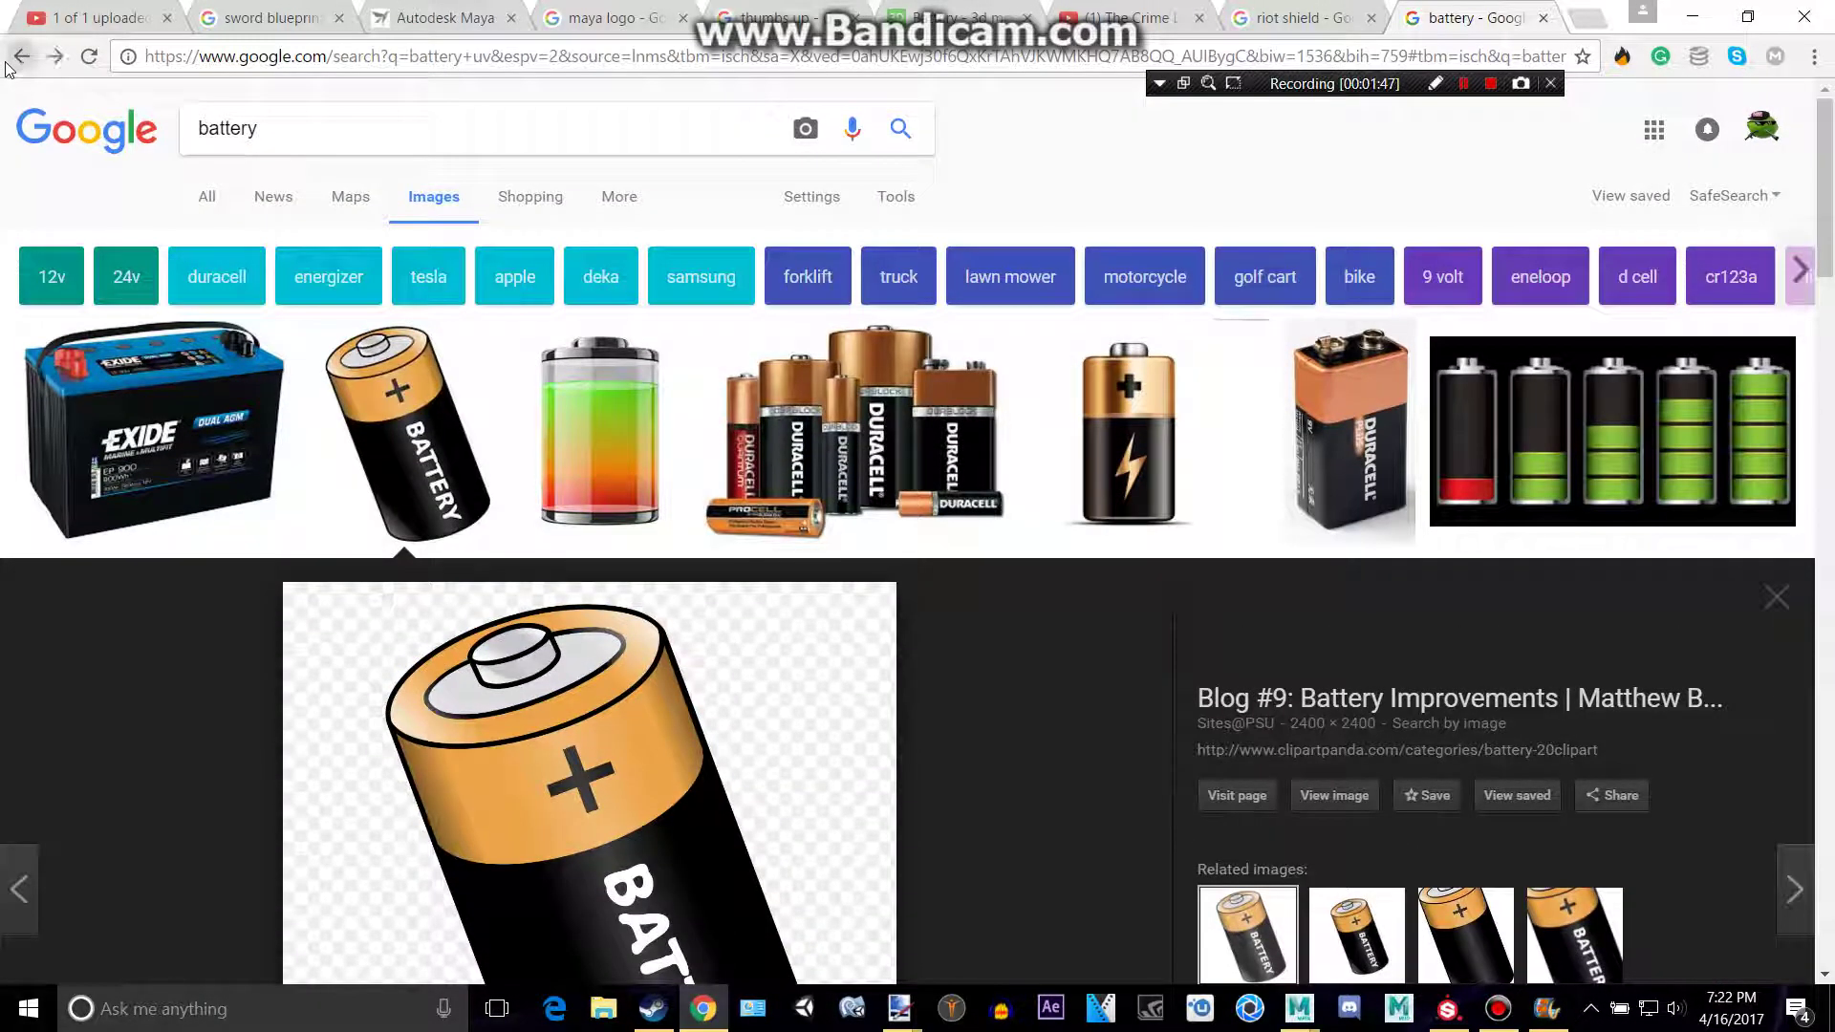
pyautogui.click(21, 55)
pyautogui.hotkey('alt', 'Tab')
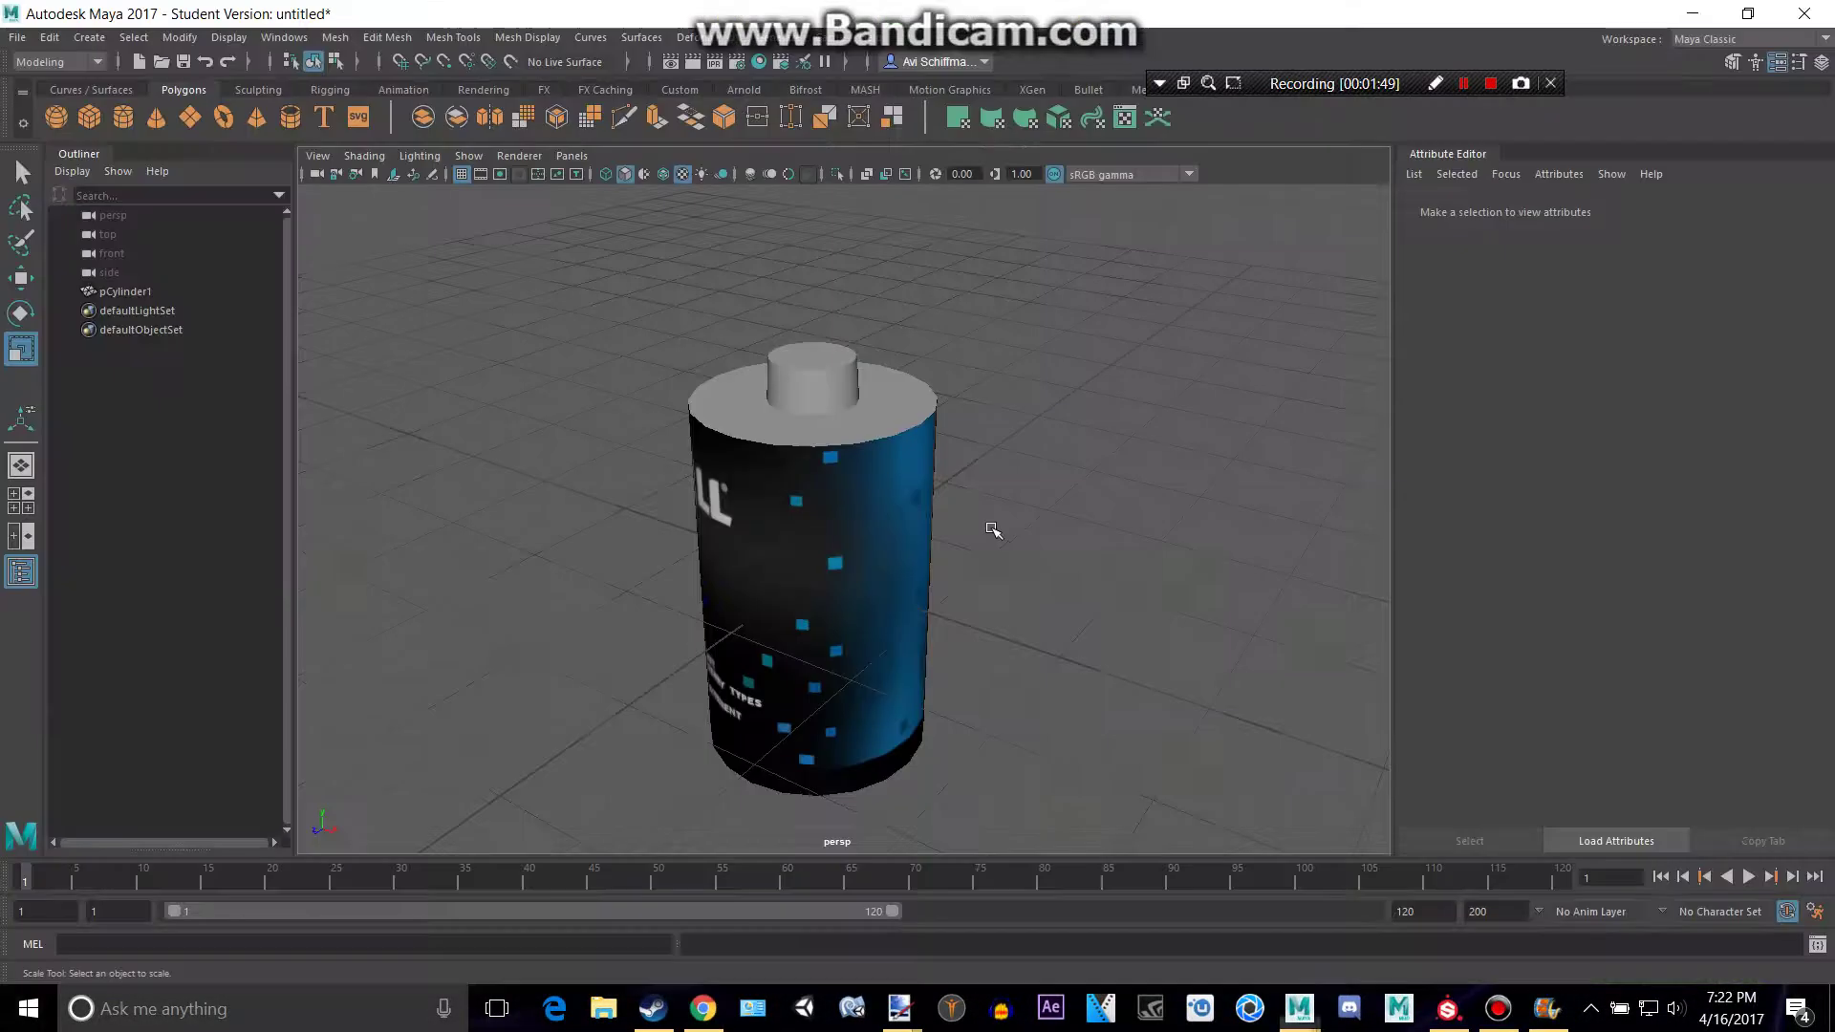
pyautogui.keyDown('alt'); pyautogui.moveTo(991, 529); pyautogui.dragTo(1281, 536); pyautogui.keyUp('alt')
pyautogui.click(806, 462)
pyautogui.scroll(4, 832, 454)
pyautogui.hotkey('alt', 'Tab')
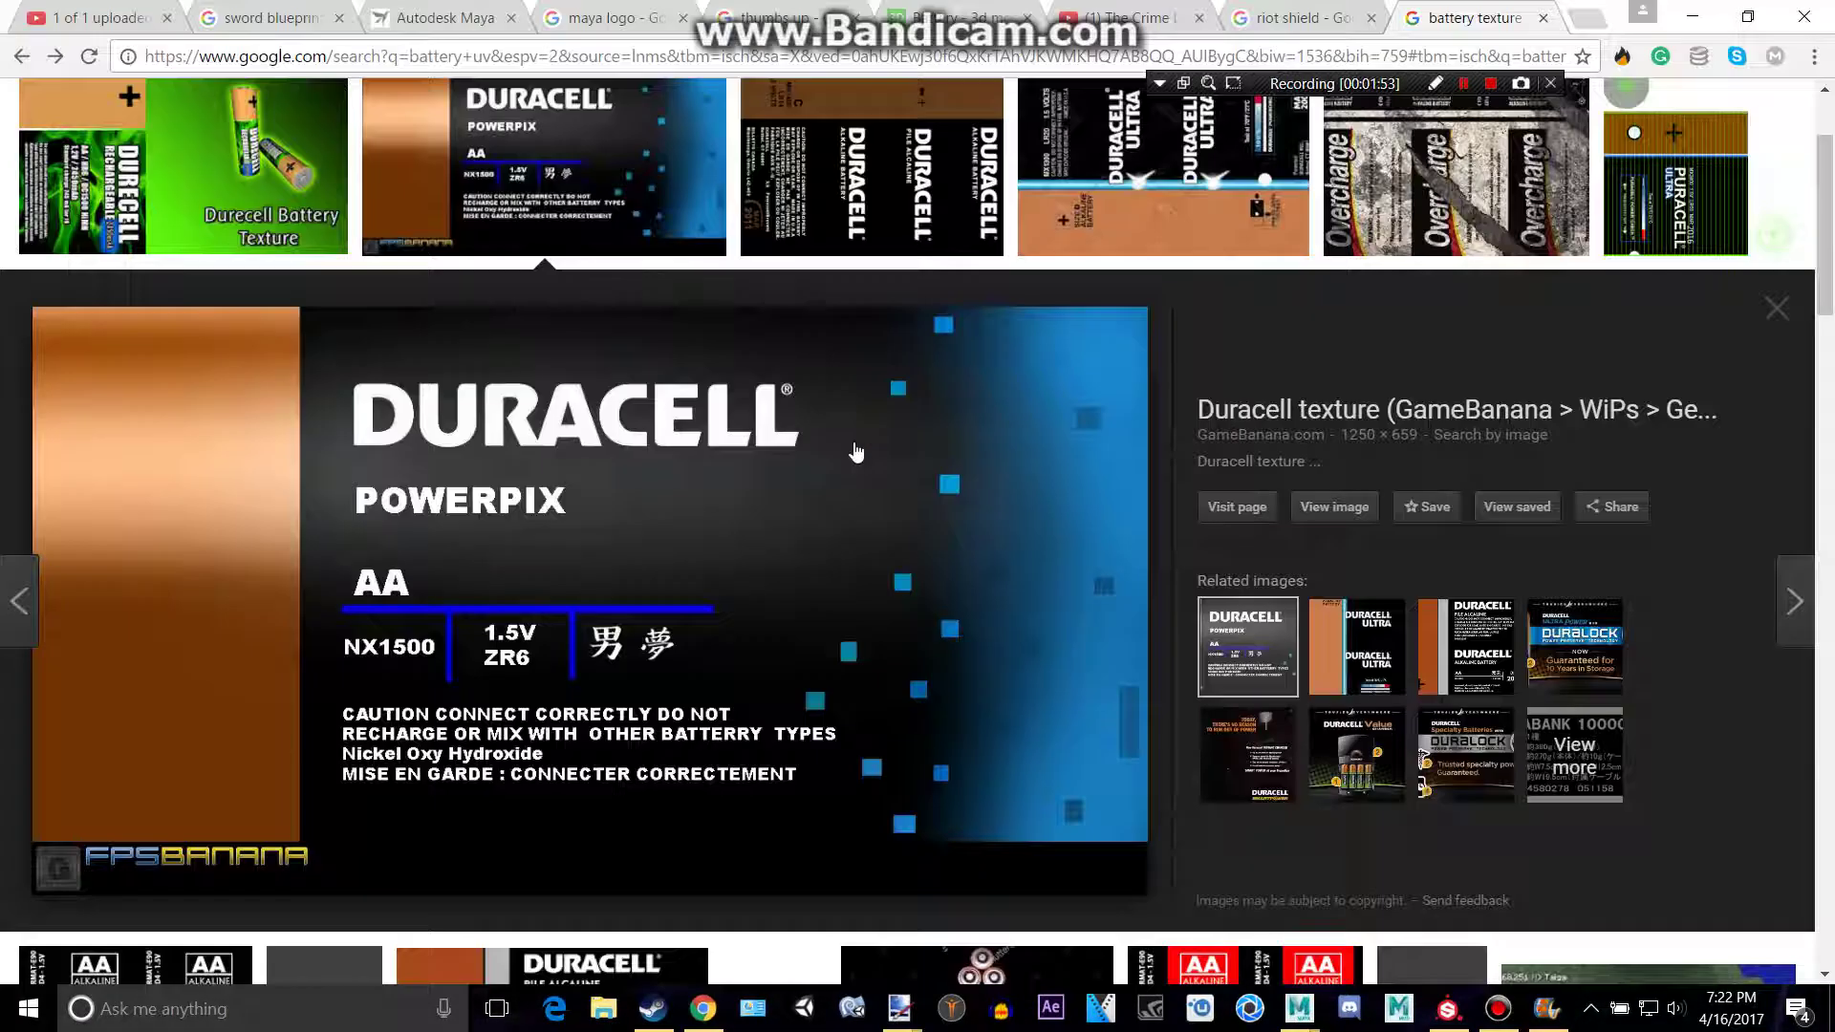
# - Open a battery reference picture from the Google image results and compare its top with the battery model in Maya
pyautogui.scroll(2, 726, 449)
pyautogui.click(55, 55)
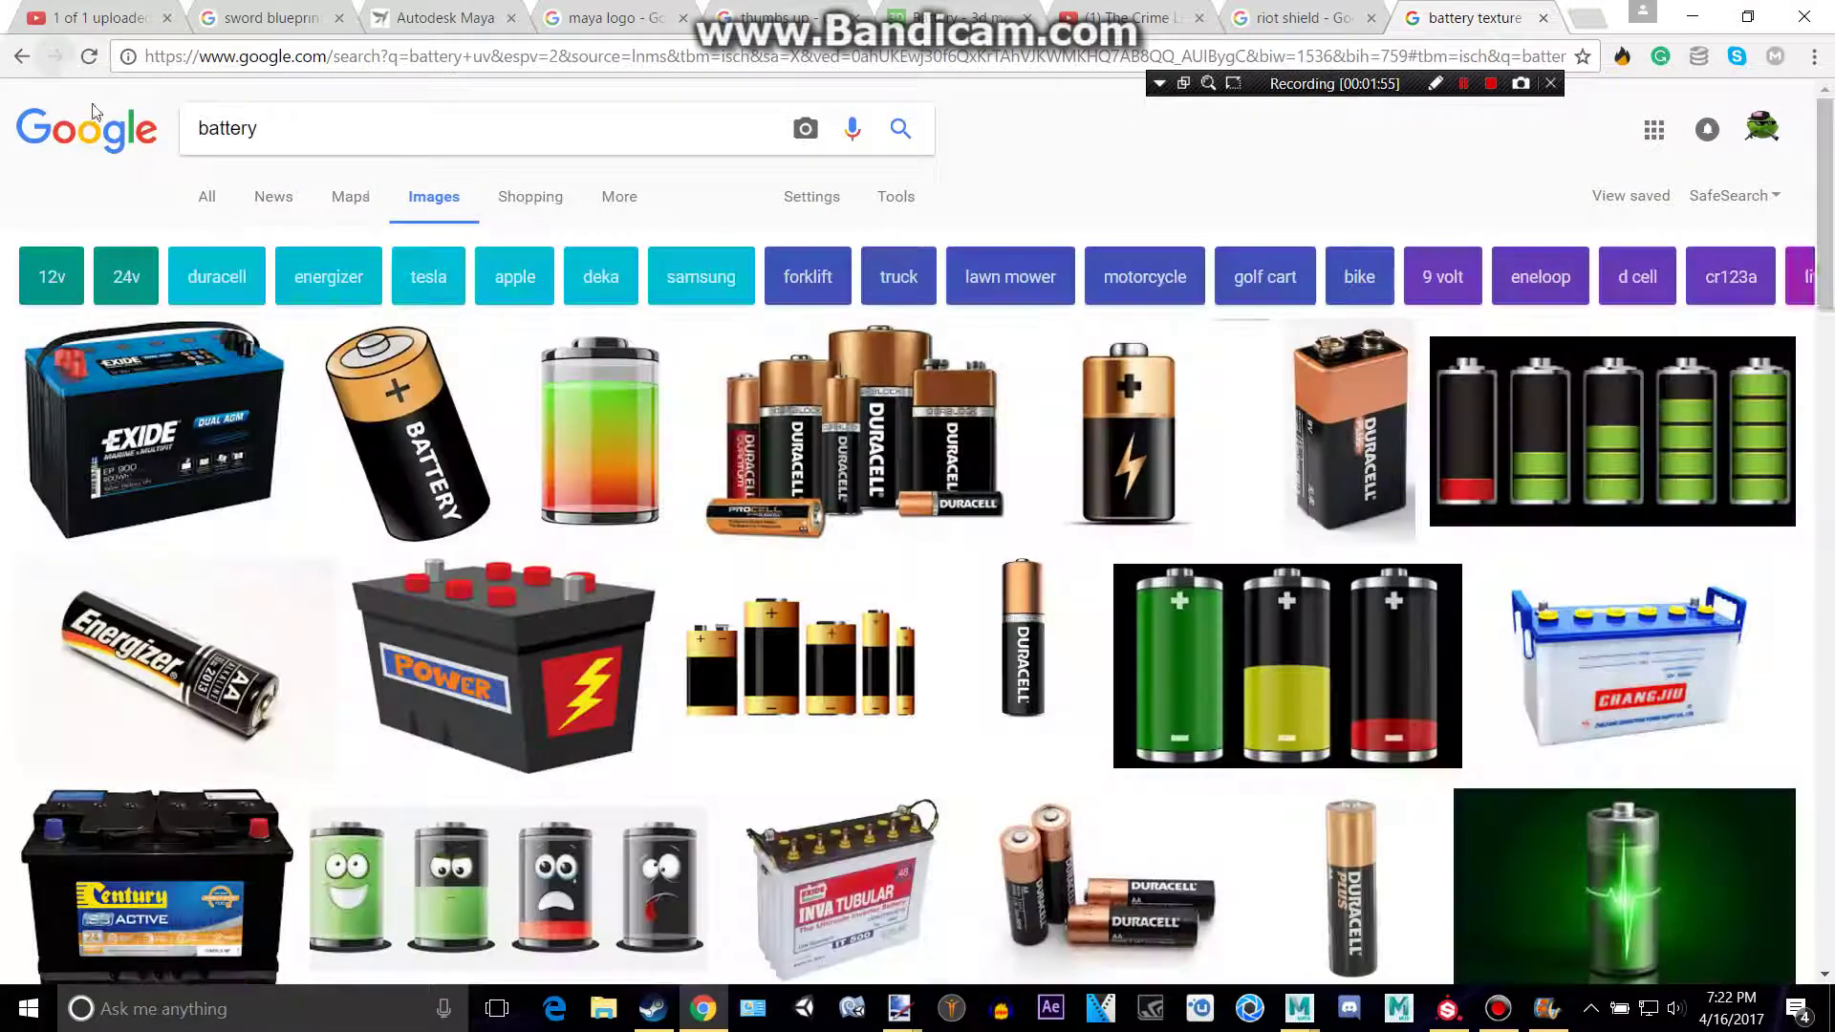
pyautogui.click(540, 435)
pyautogui.hotkey('alt', 'Tab')
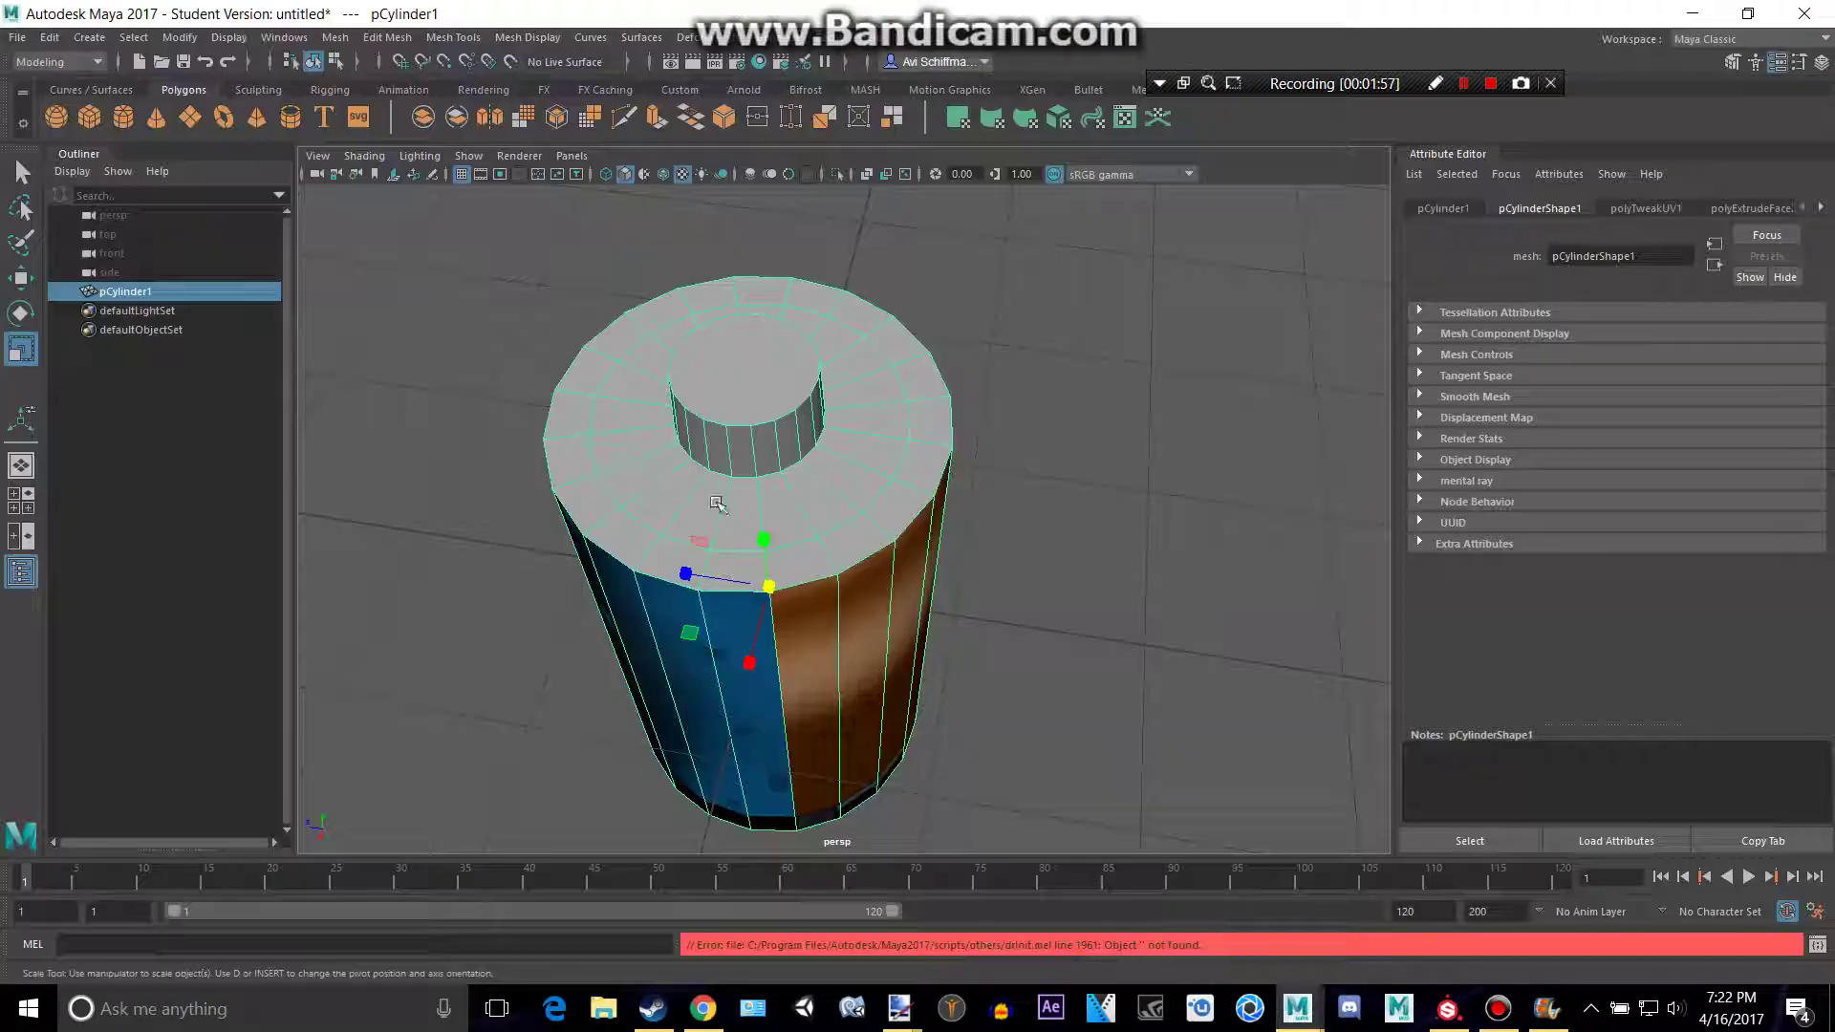
pyautogui.keyDown('alt'); pyautogui.moveTo(794, 516); pyautogui.dragTo(1319, 440); pyautogui.keyUp('alt')
pyautogui.hotkey('alt', 'Tab')
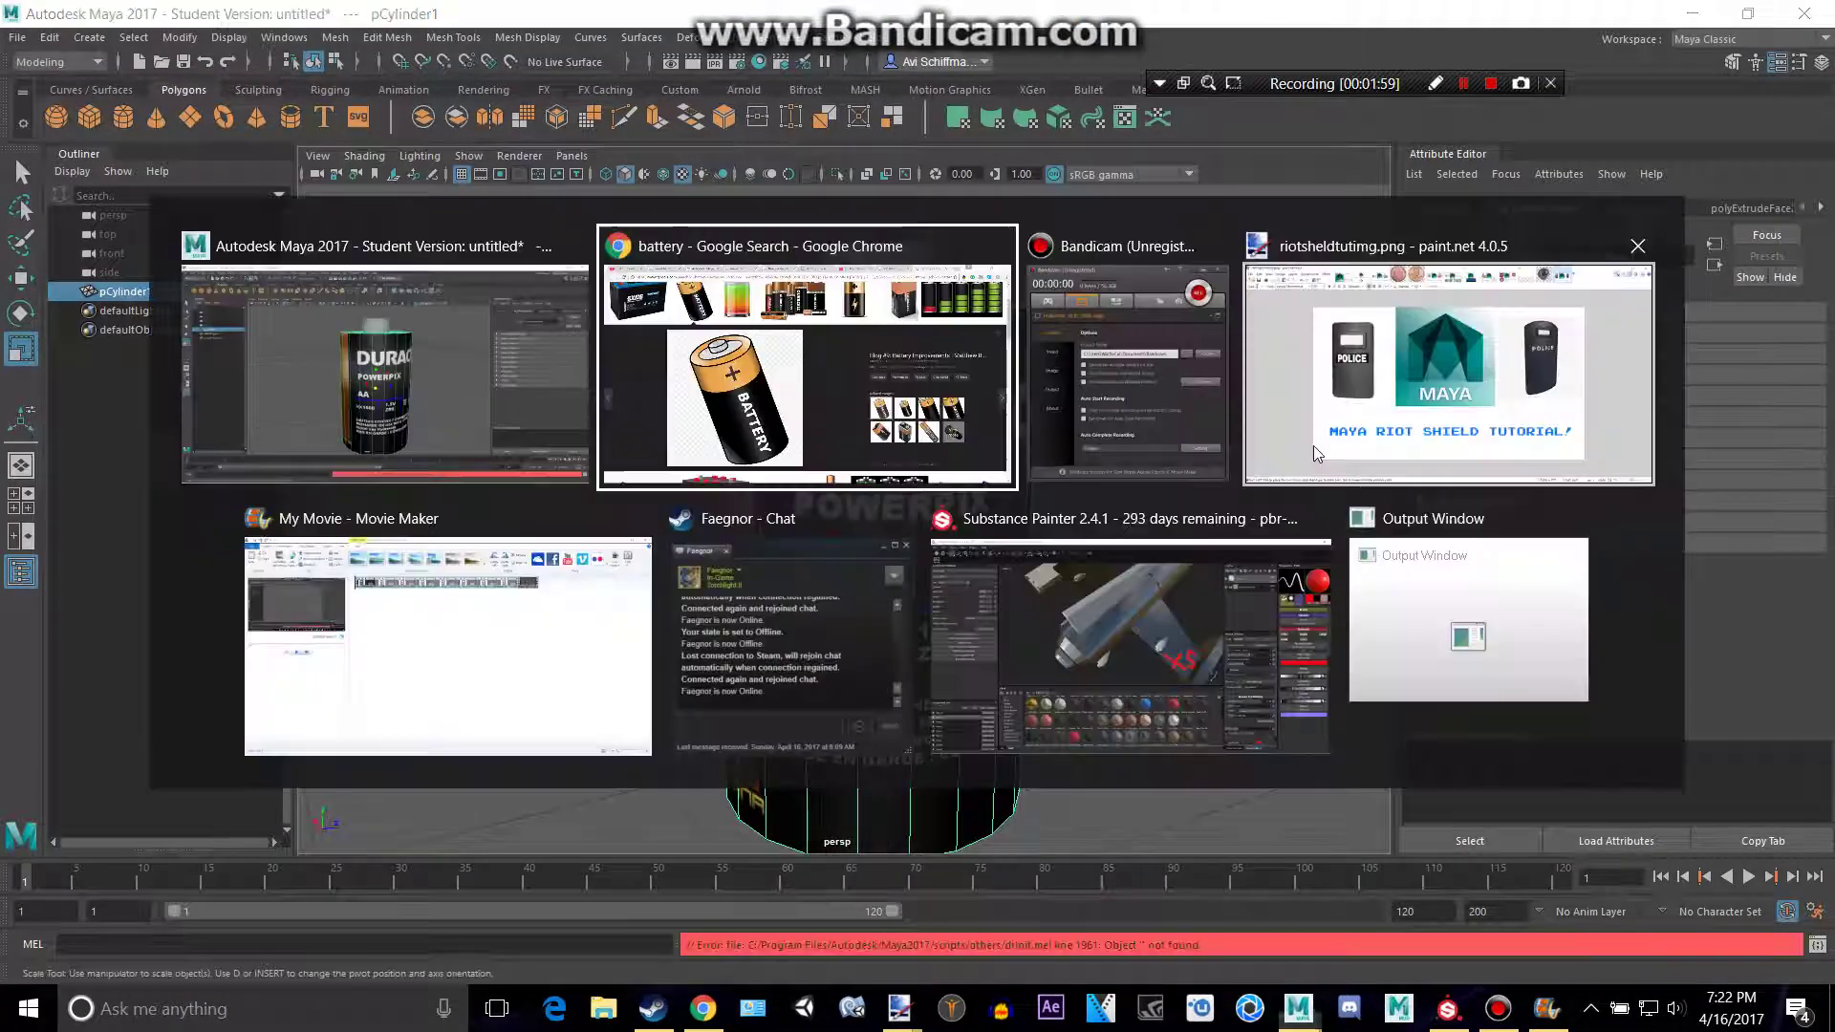
pyautogui.hotkey('alt', 'Tab')
pyautogui.scroll(2, 1018, 438)
pyautogui.scroll(-3, 1018, 438)
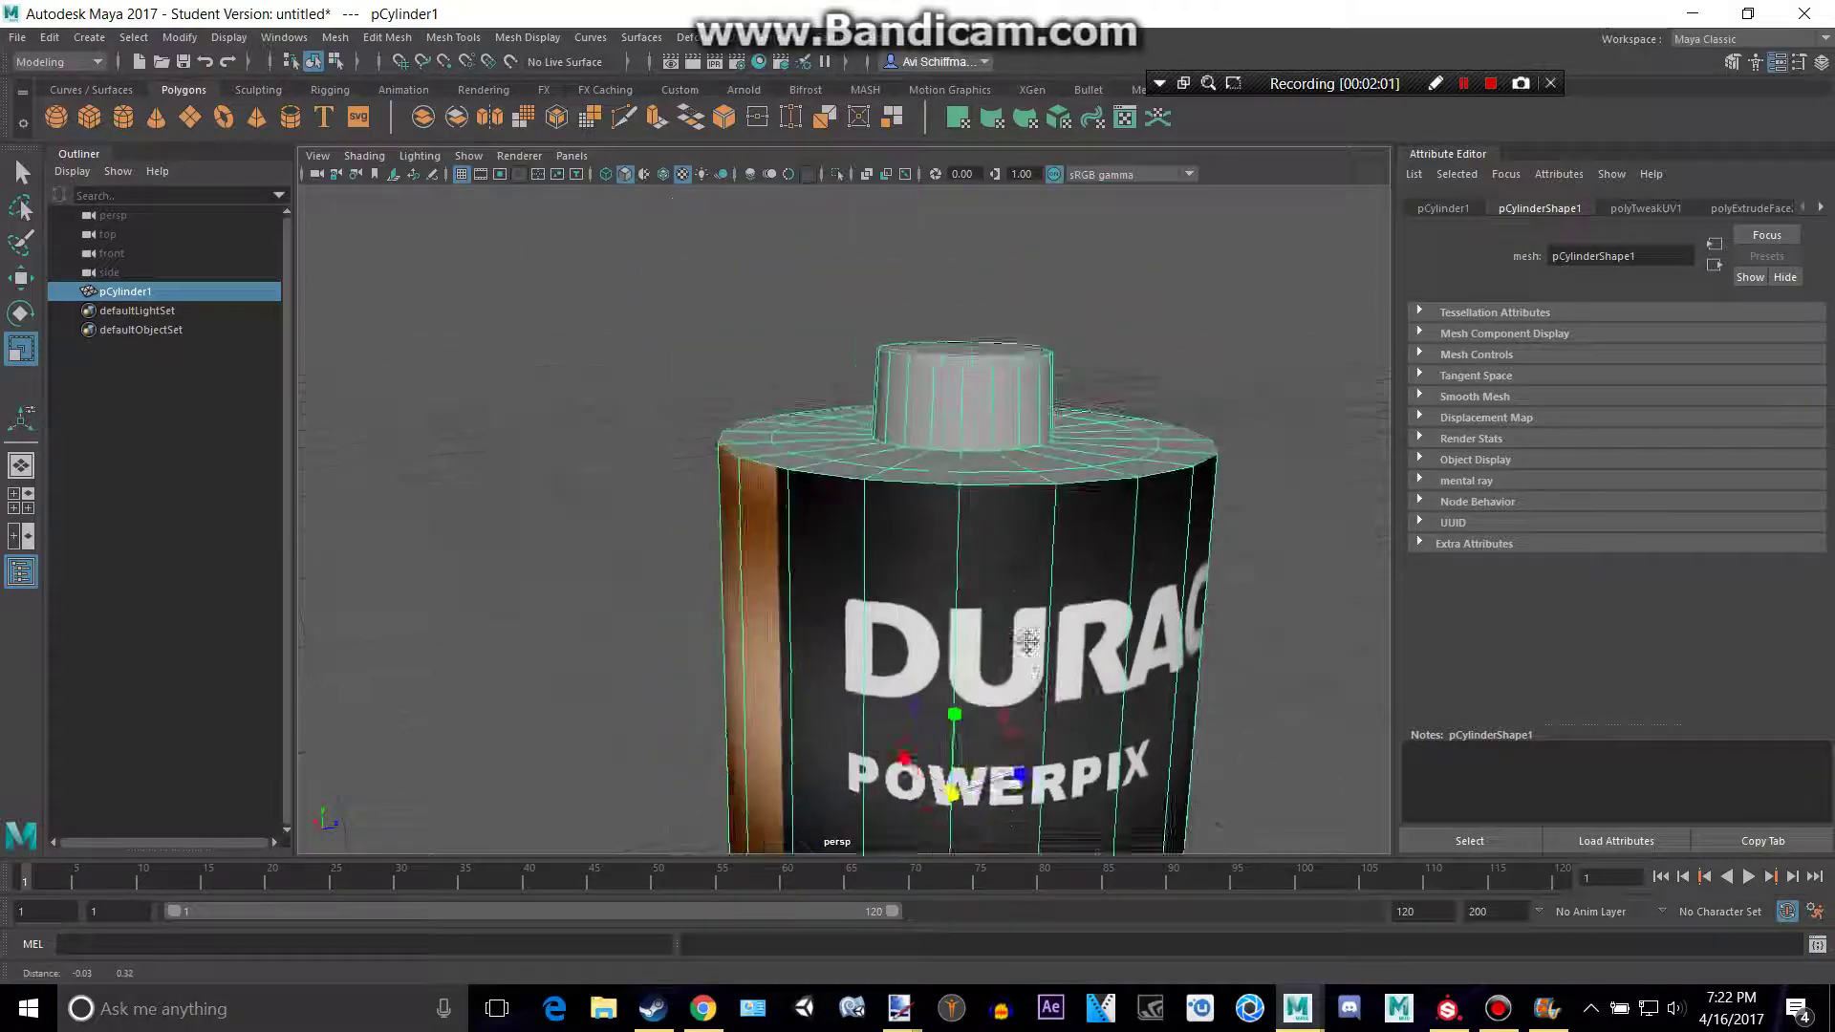
# - Select the outer ring of faces on the battery's top and assign a new Blinn material to it
pyautogui.moveTo(993, 443); pyautogui.dragTo(993, 479, button='right')
pyautogui.keyDown('alt'); pyautogui.moveTo(995, 484); pyautogui.dragTo(939, 583); pyautogui.keyUp('alt')
pyautogui.click(940, 587)
pyautogui.keyDown('shift'); pyautogui.doubleClick(1024, 597); pyautogui.keyUp('shift')
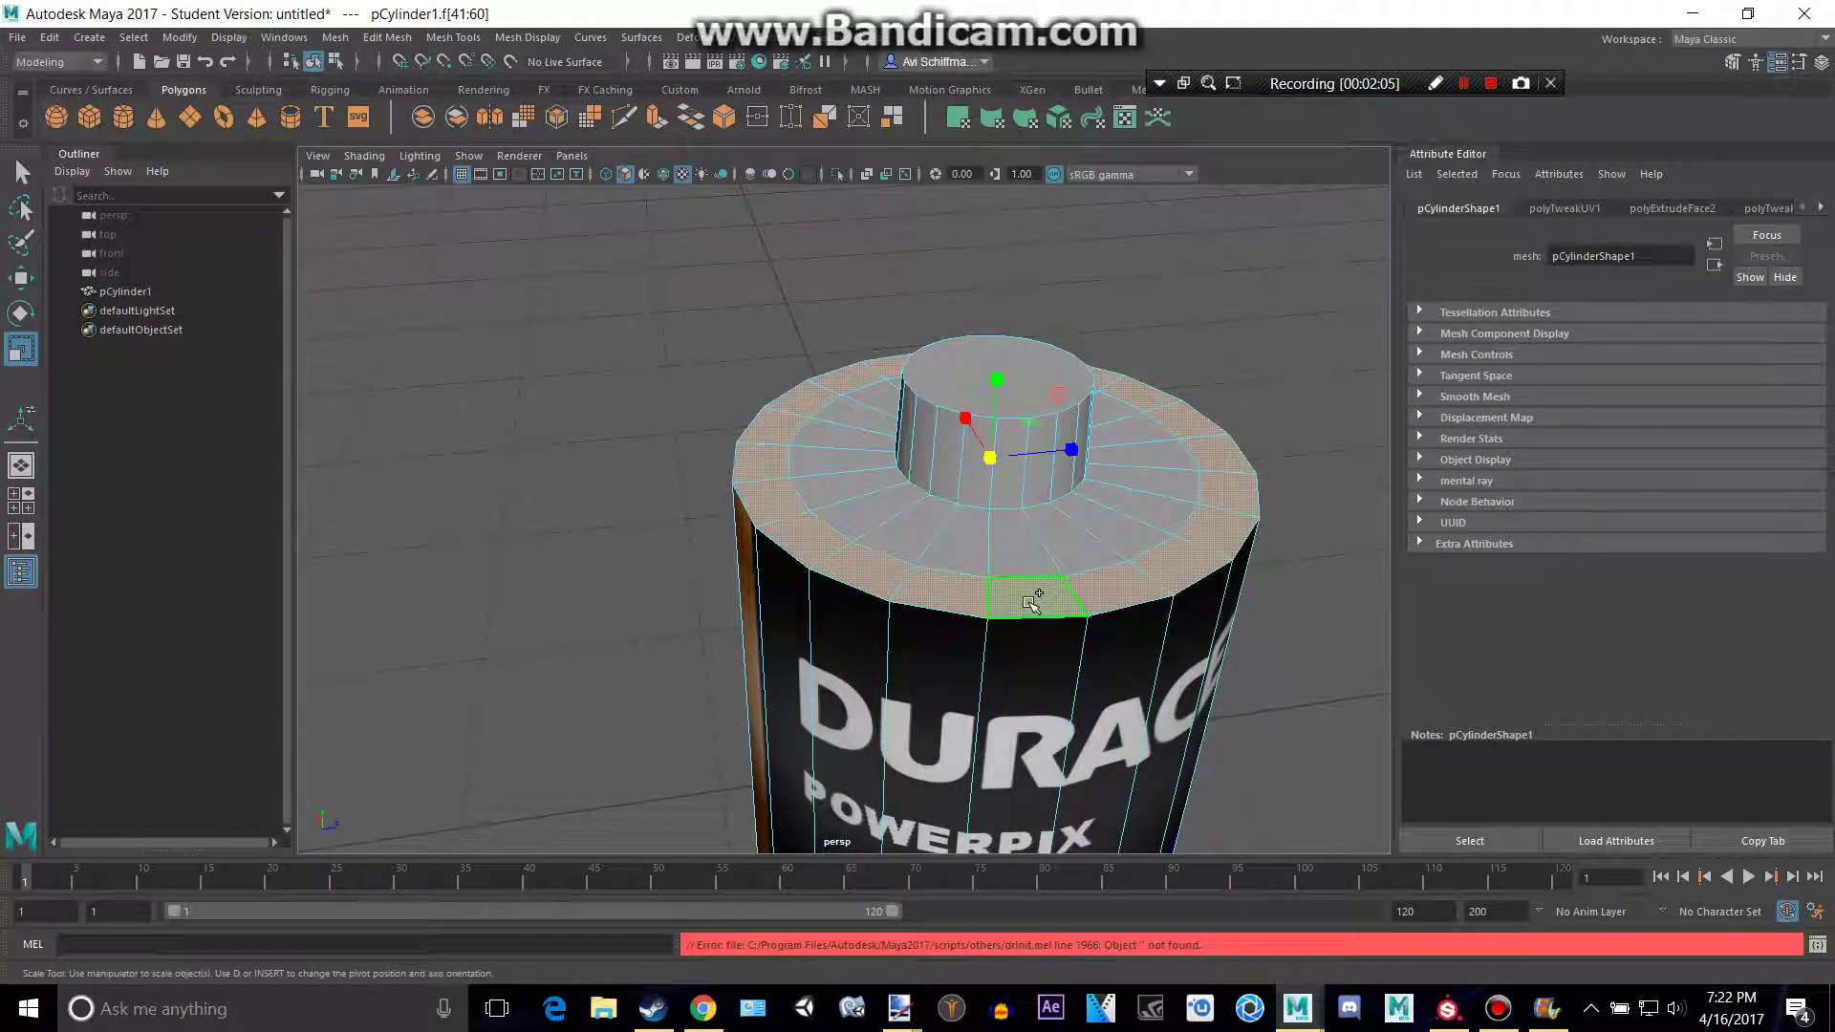
pyautogui.moveTo(1058, 563); pyautogui.dragTo(1013, 932, button='right')
pyautogui.click(705, 516)
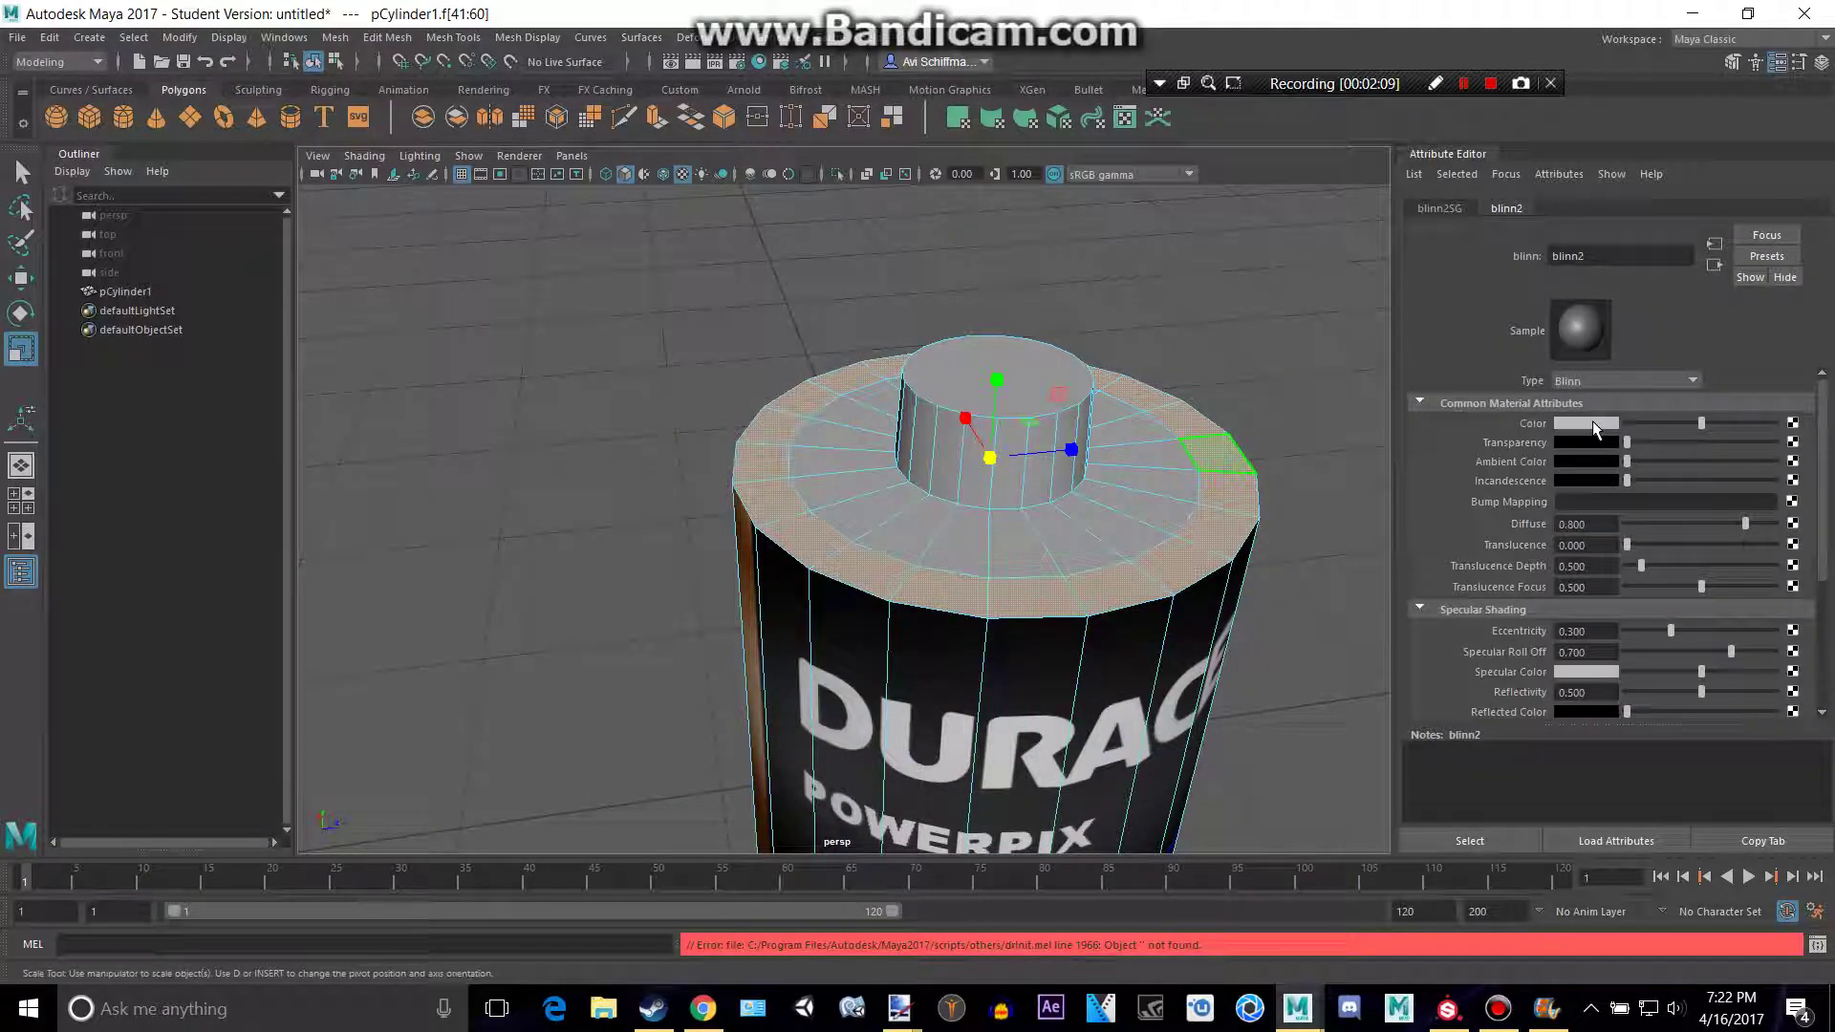
# - Try yellow as the rim material's color, replace it with a dark brown sampled from the label's copper band, and deselect the faces
pyautogui.click(1588, 423)
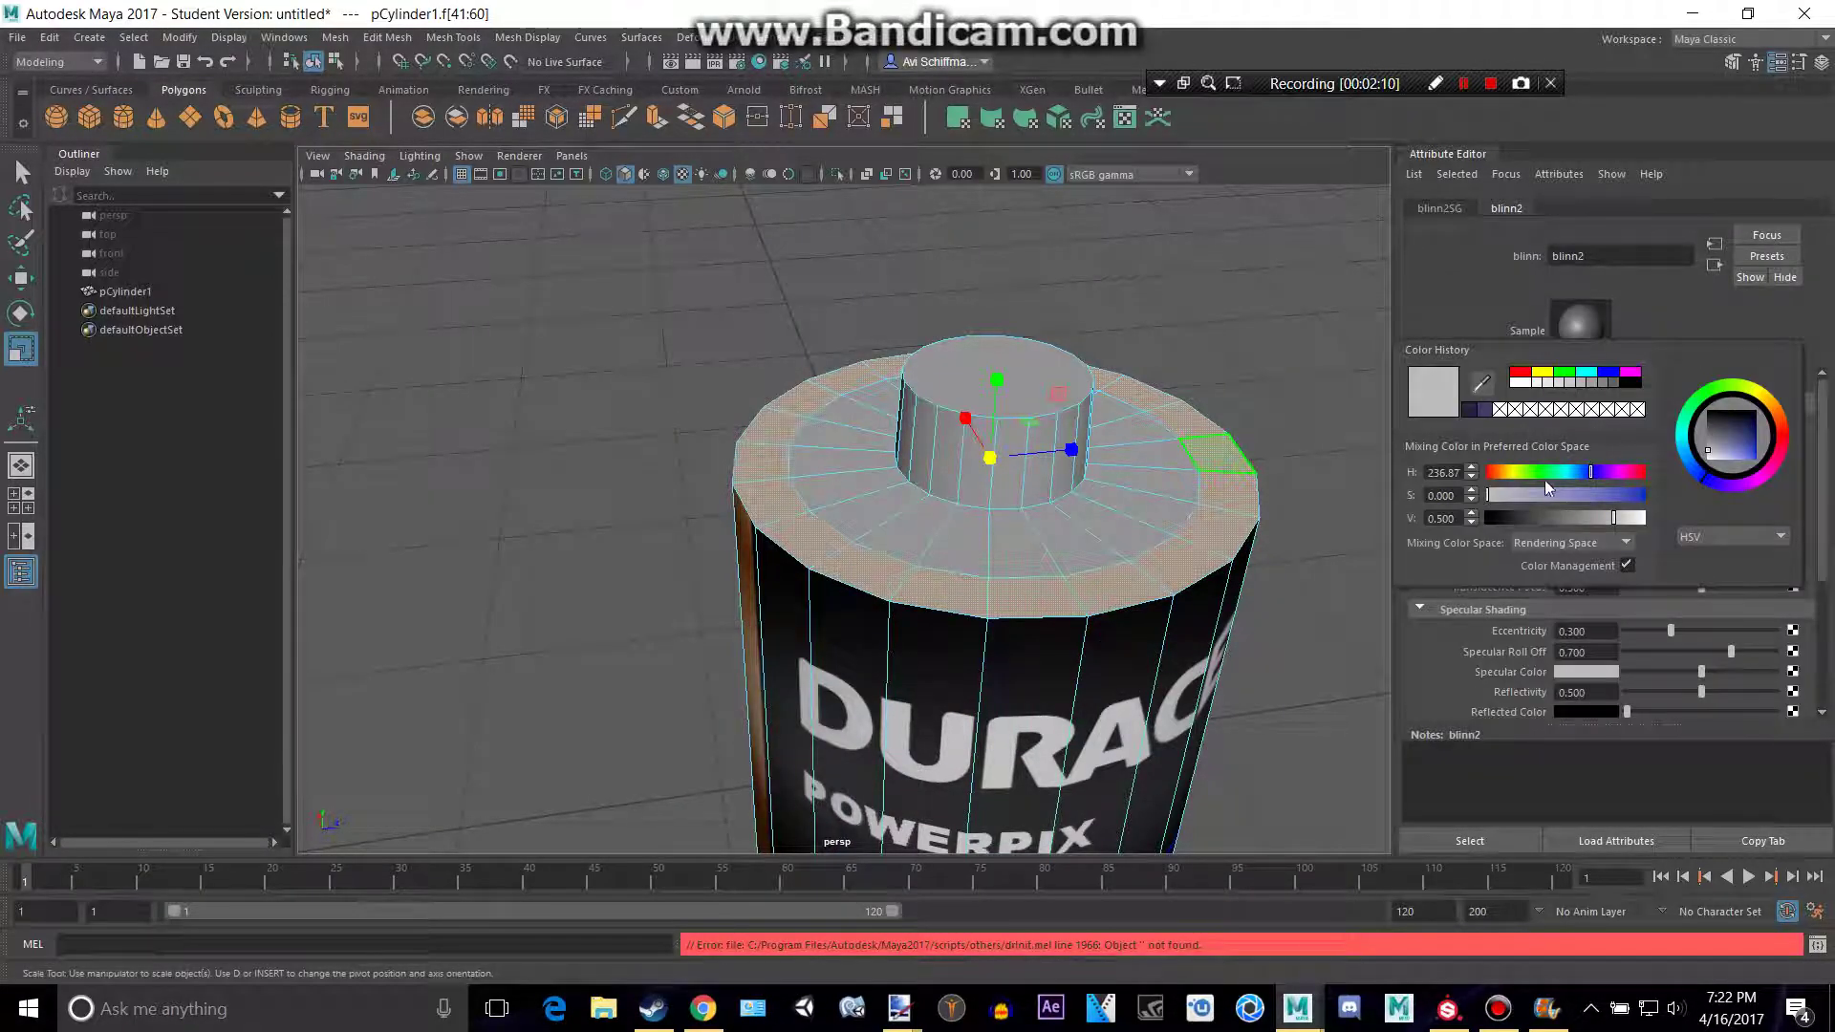
pyautogui.click(1544, 375)
pyautogui.click(1482, 385)
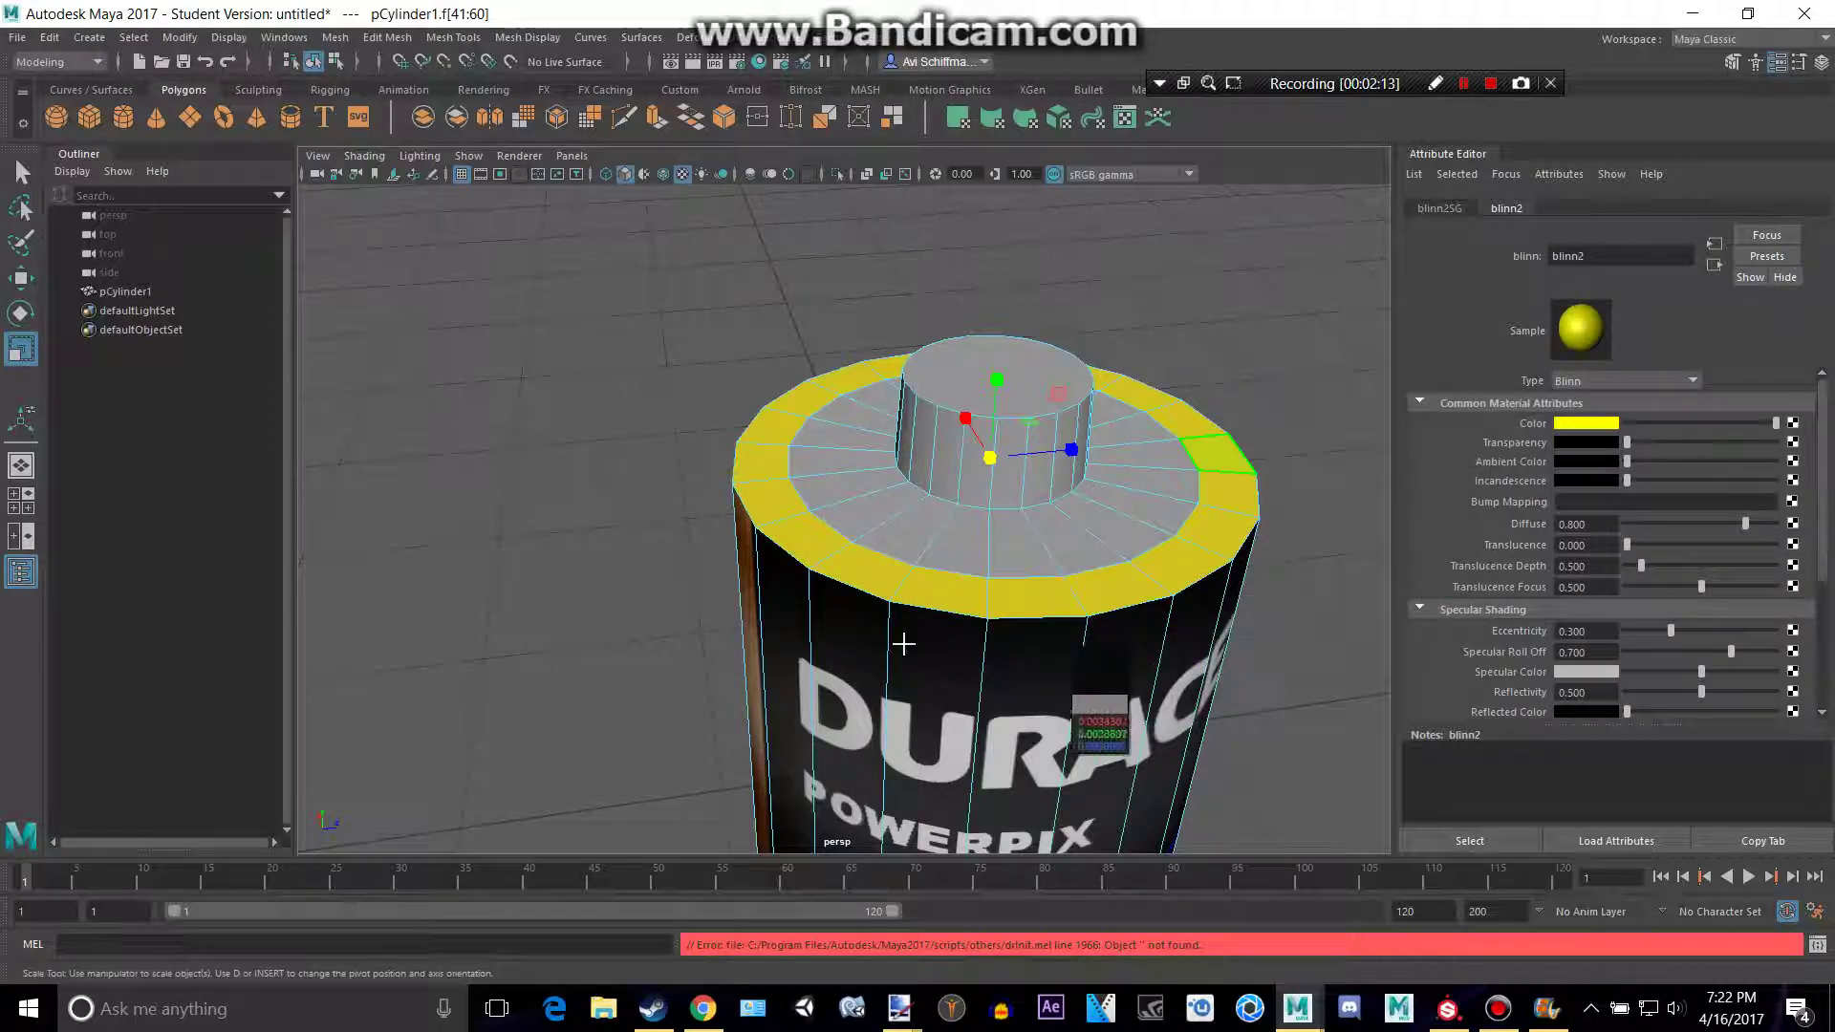
pyautogui.click(744, 542)
pyautogui.click(564, 446)
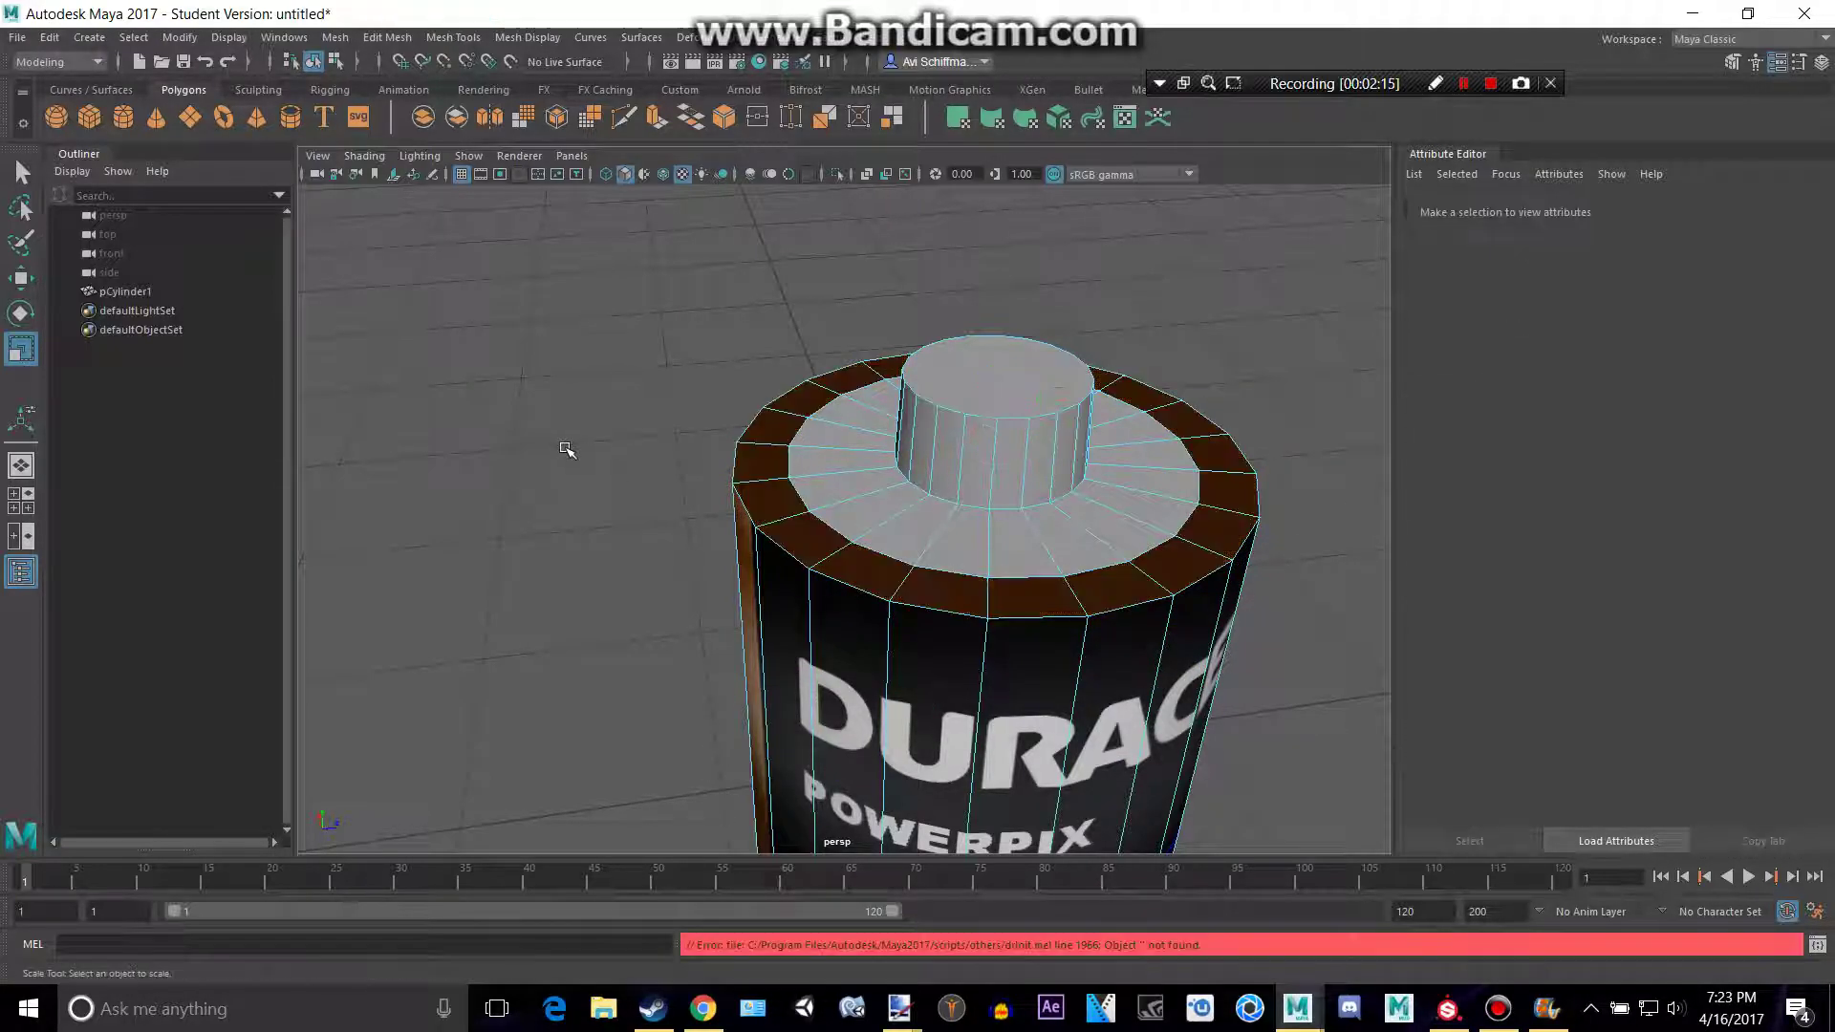
pyautogui.keyDown('alt'); pyautogui.moveTo(551, 453); pyautogui.dragTo(731, 485); pyautogui.keyUp('alt')
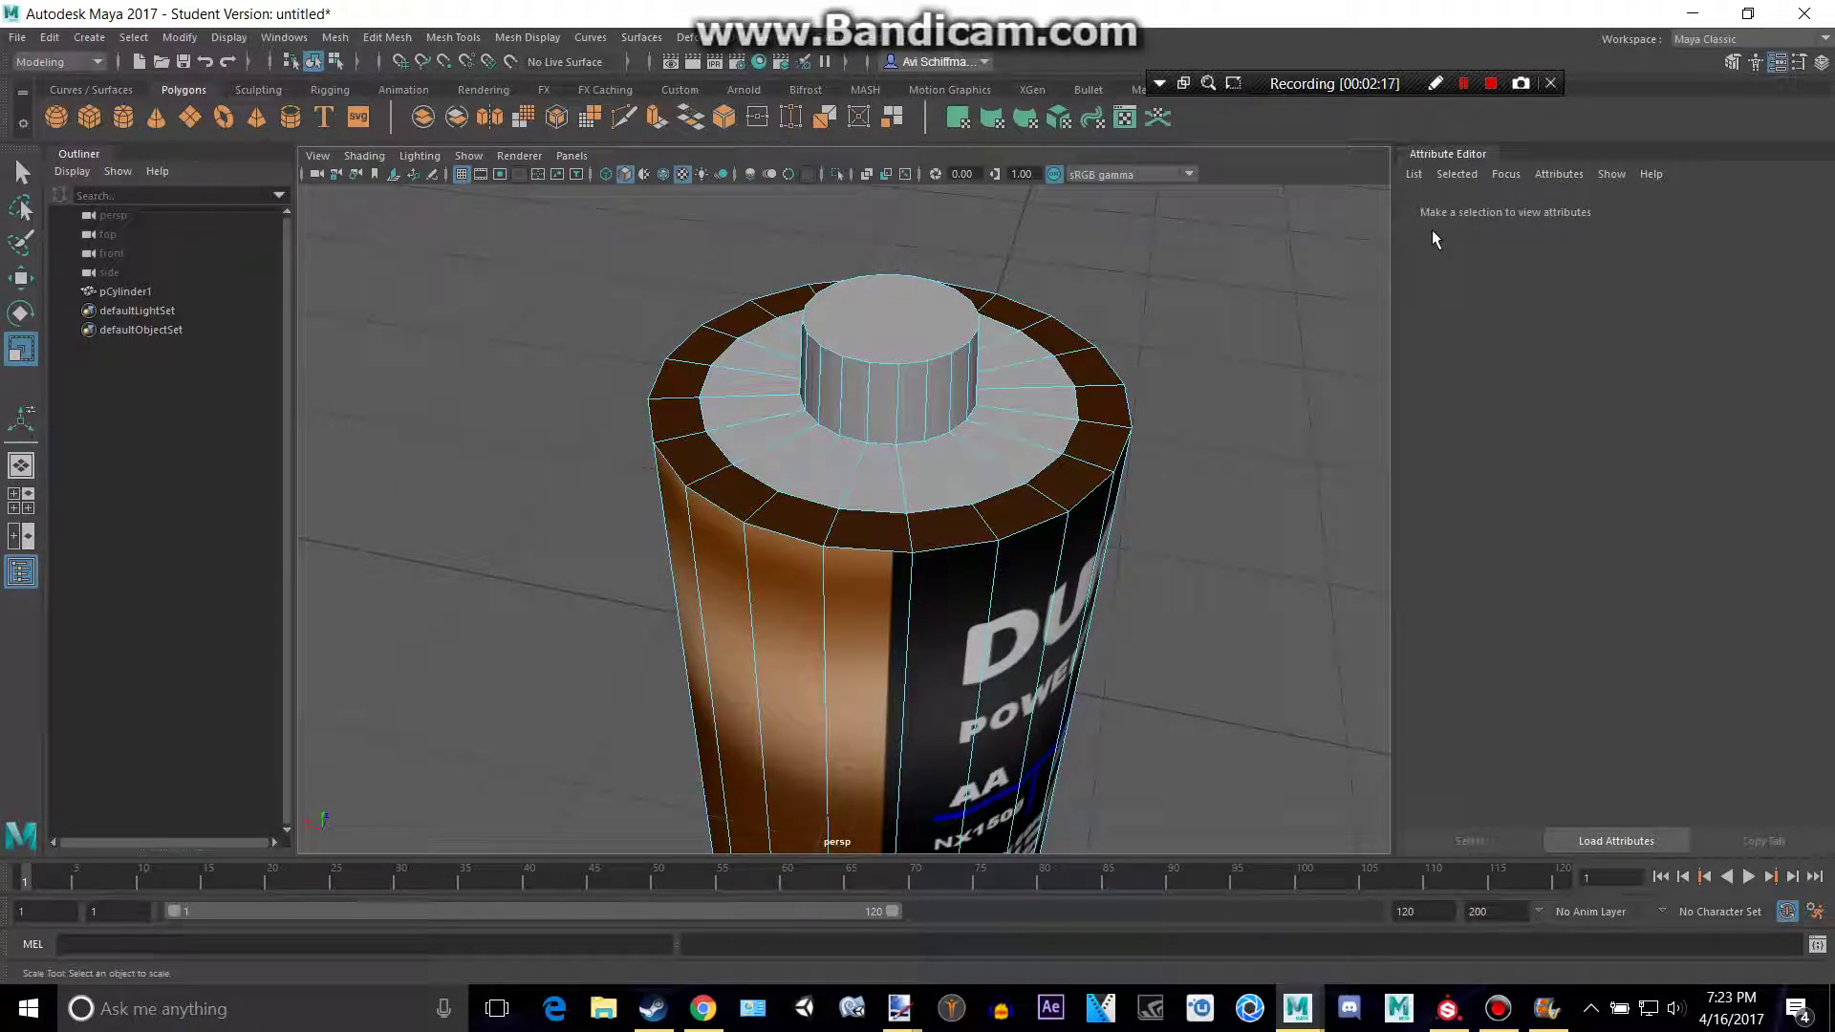
# - Reselect the top rim faces and assign the existing blinn2 material to them, showing its attributes
pyautogui.hotkey('ctrl', 'z')
pyautogui.keyDown('alt'); pyautogui.moveTo(1264, 297); pyautogui.dragTo(1300, 313); pyautogui.keyUp('alt')
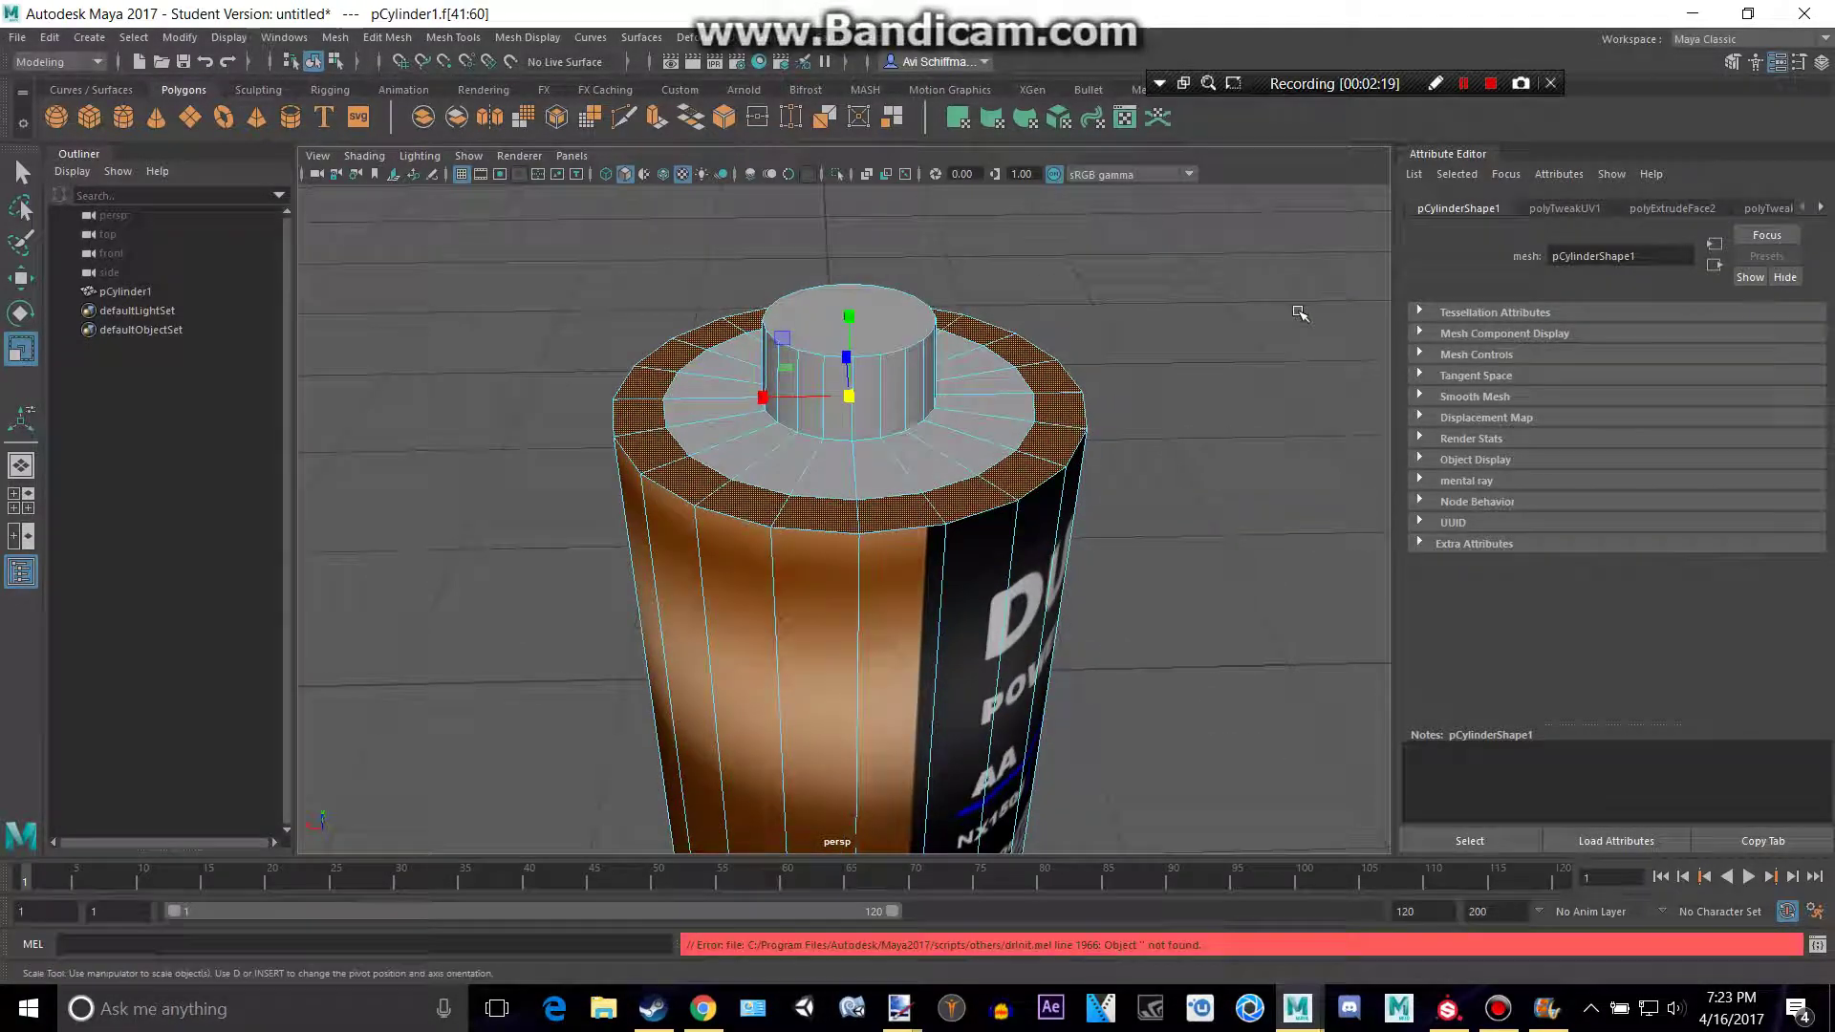
pyautogui.rightClick(1045, 440)
pyautogui.moveTo(1075, 975)
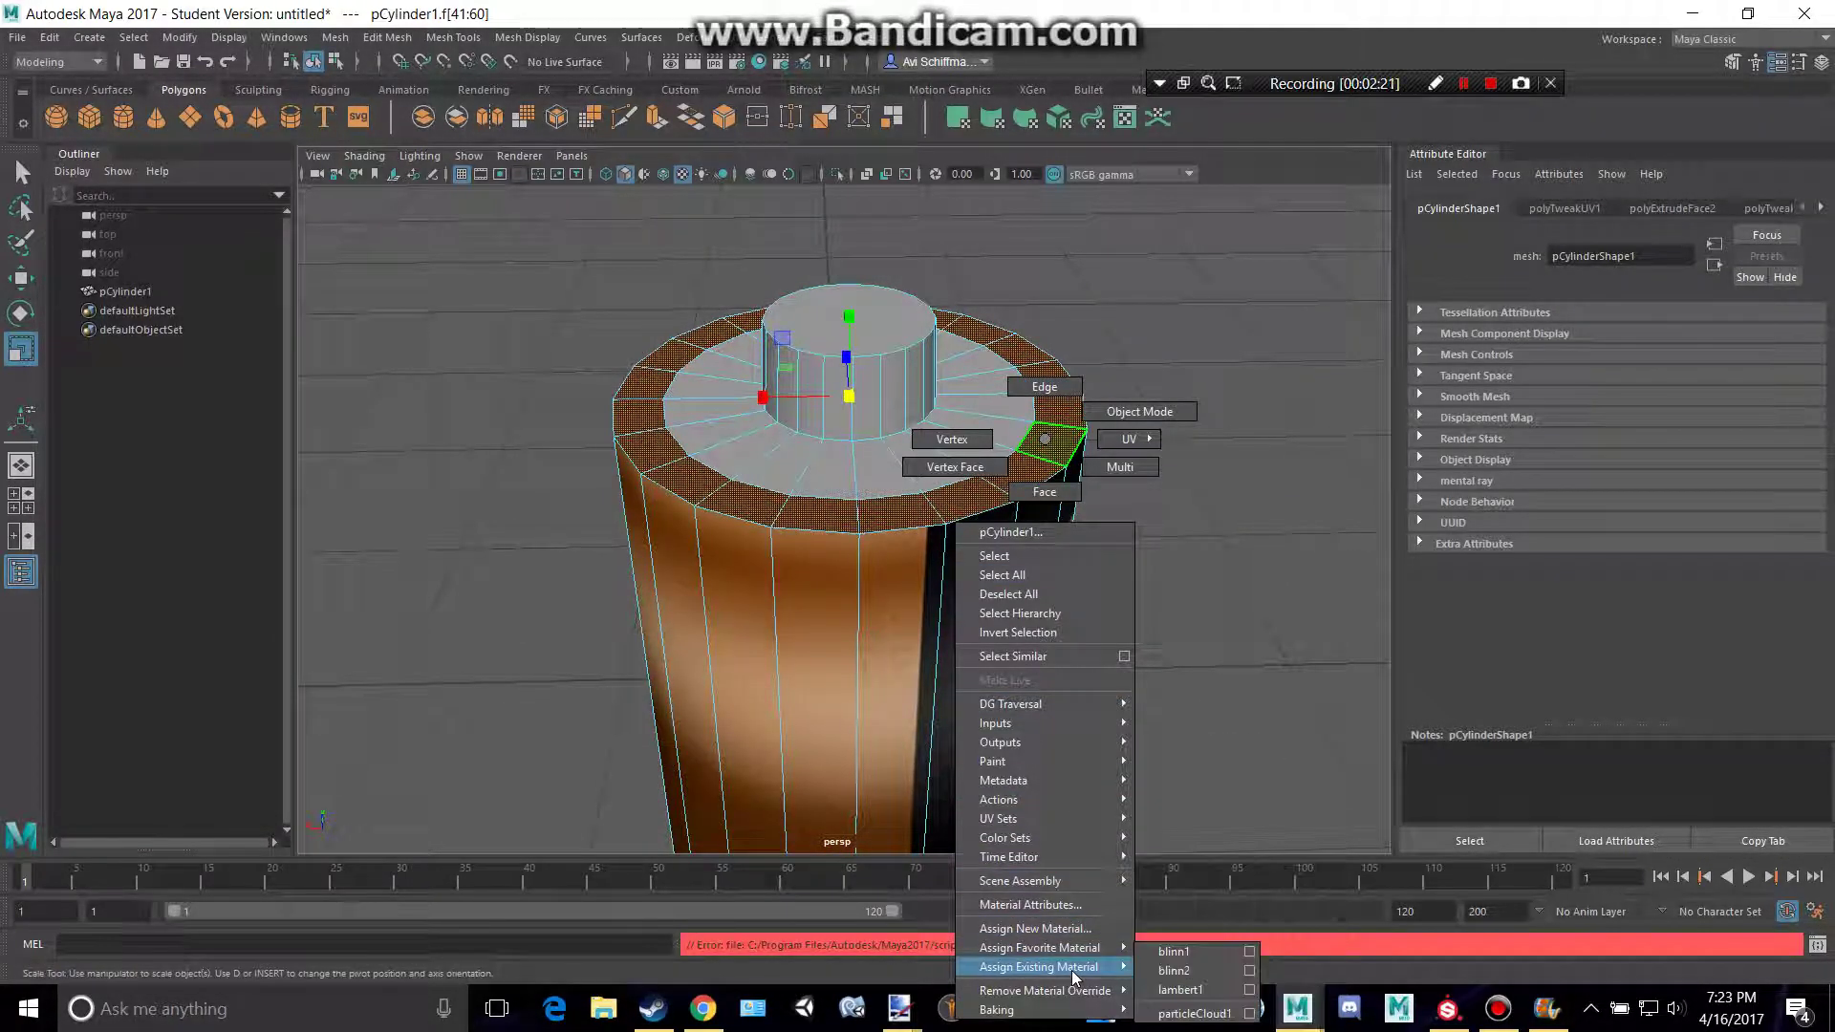
pyautogui.click(1166, 971)
pyautogui.click(1497, 177)
pyautogui.click(1546, 212)
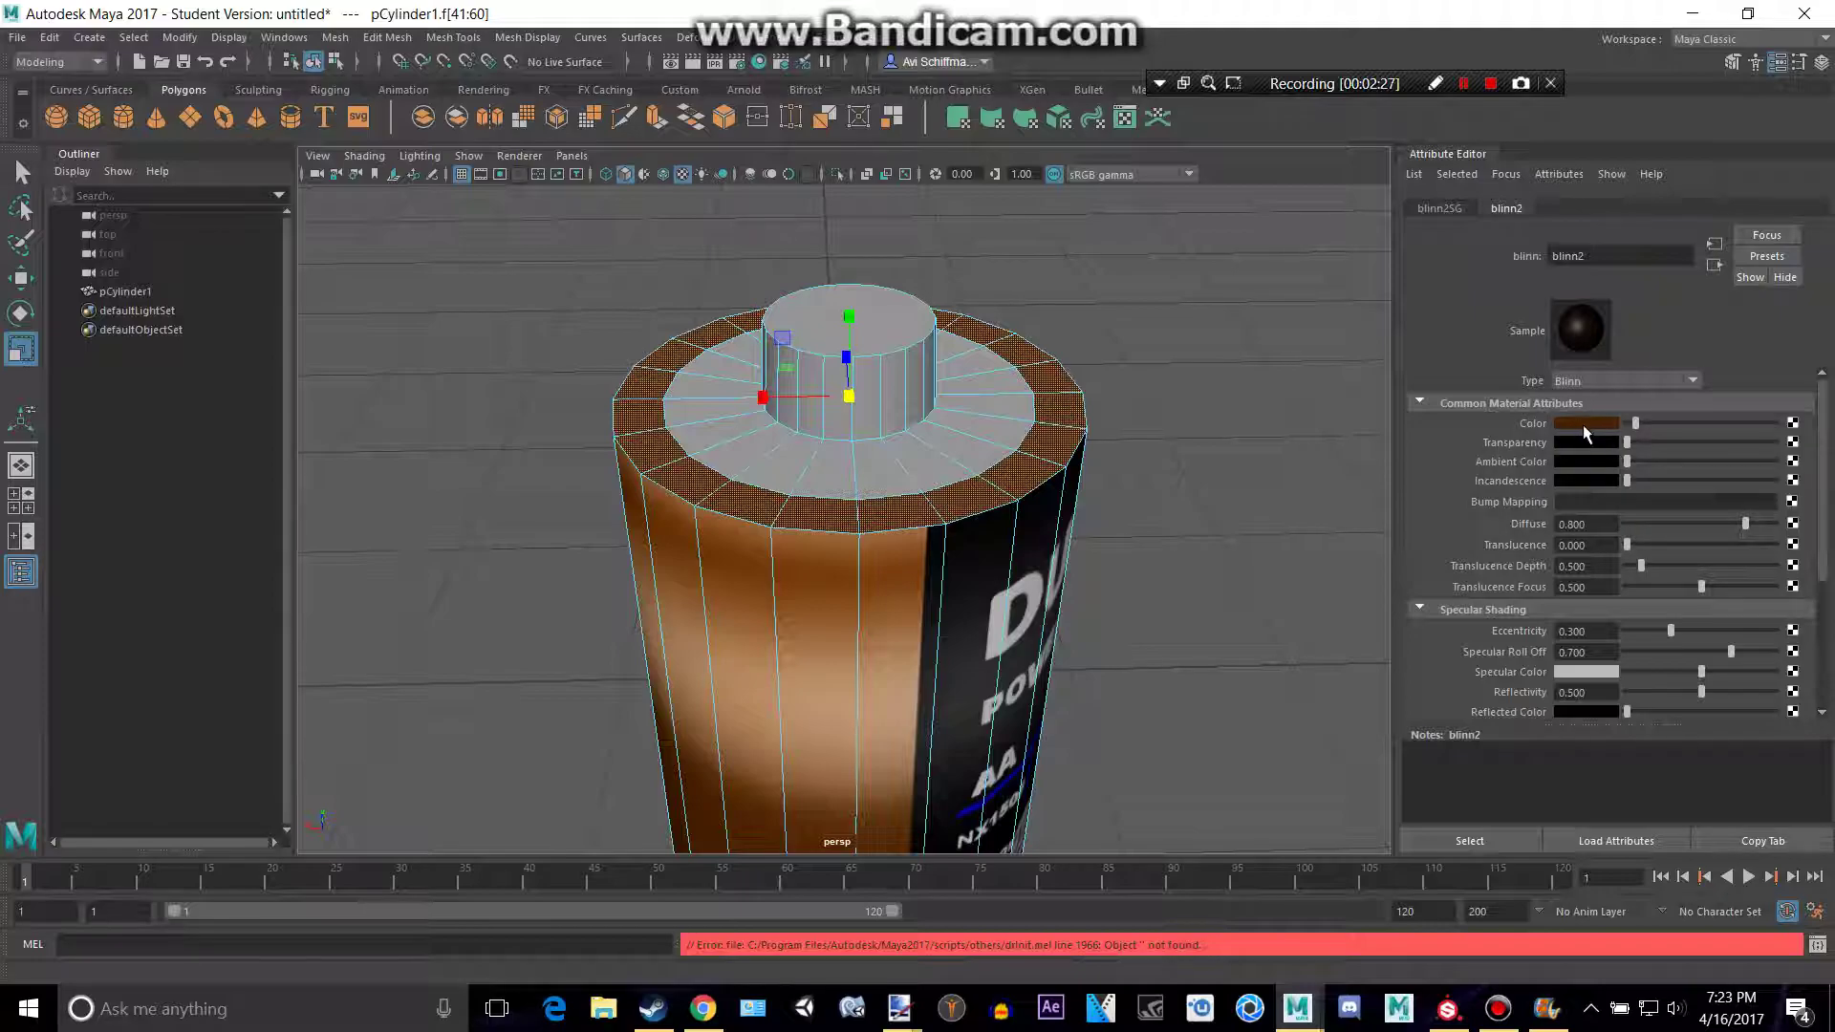
# - Set blinn2's color to a brighter copper sampled from the label's copper band, and deselect the rim faces
pyautogui.click(1584, 422)
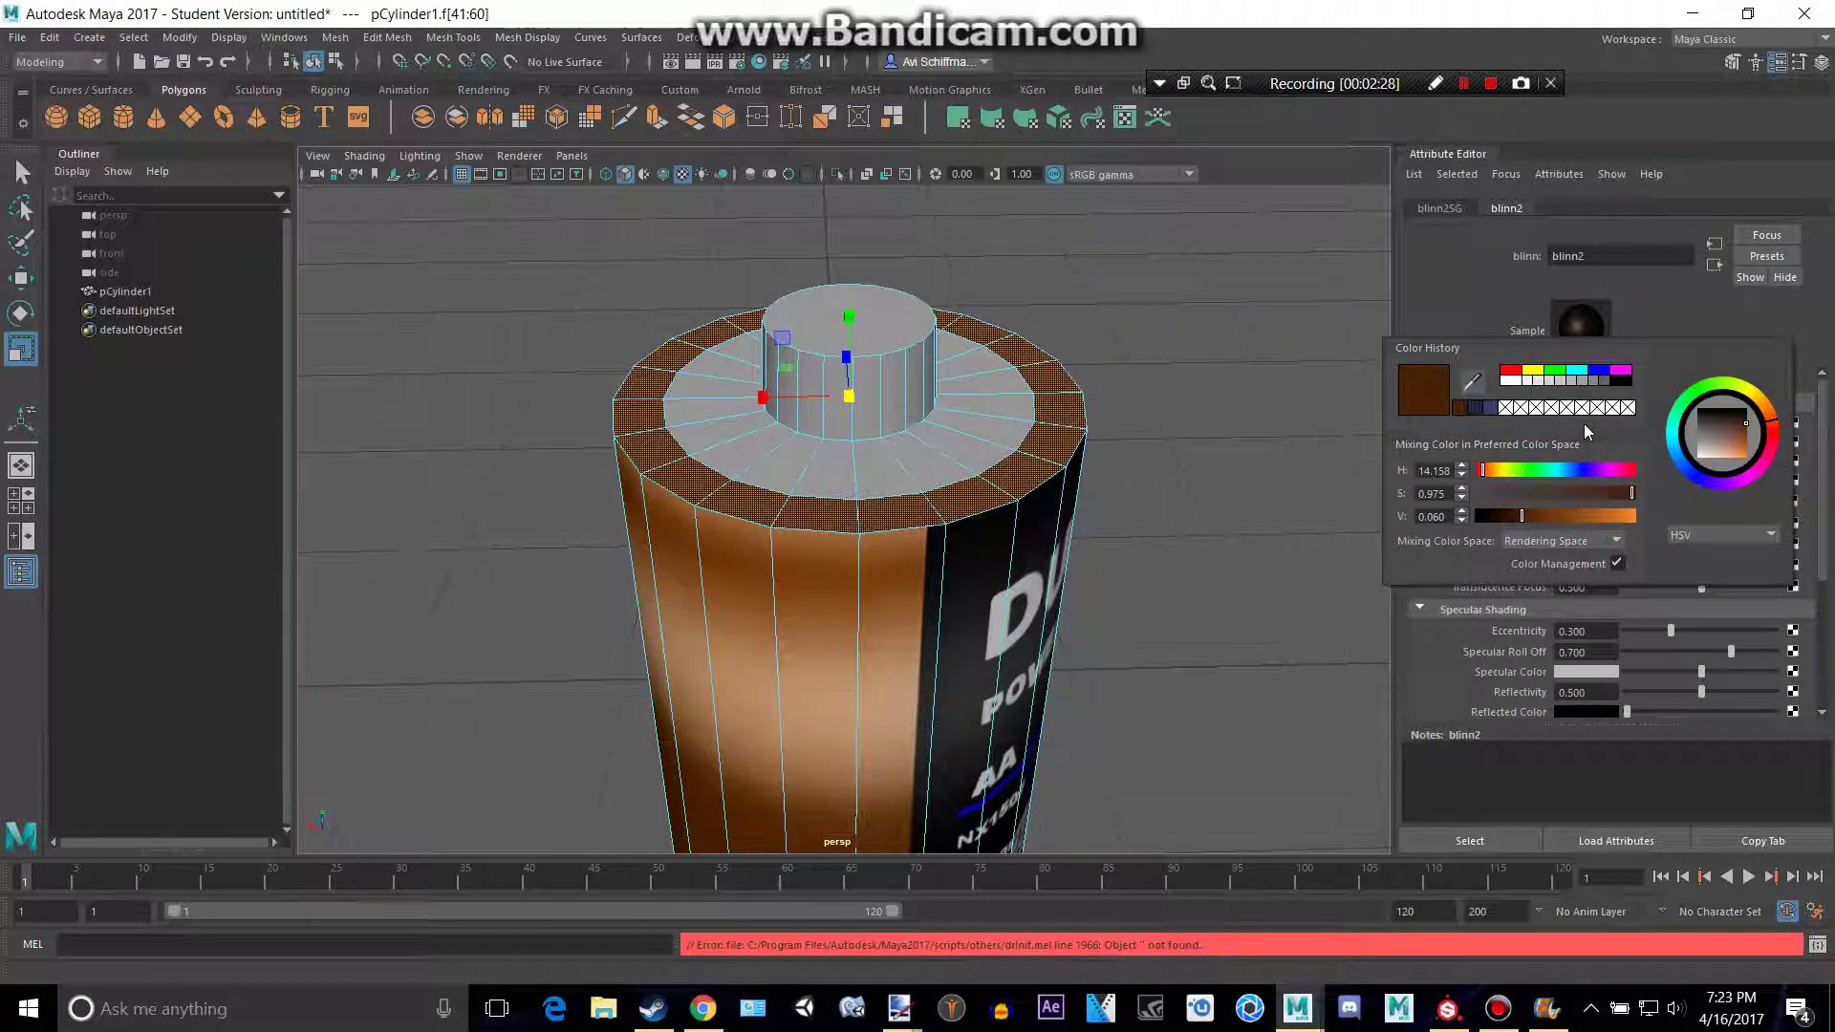
pyautogui.click(1471, 382)
pyautogui.click(837, 572)
pyautogui.click(1185, 407)
pyautogui.keyDown('alt'); pyautogui.moveTo(1237, 401); pyautogui.dragTo(1063, 446); pyautogui.keyUp('alt')
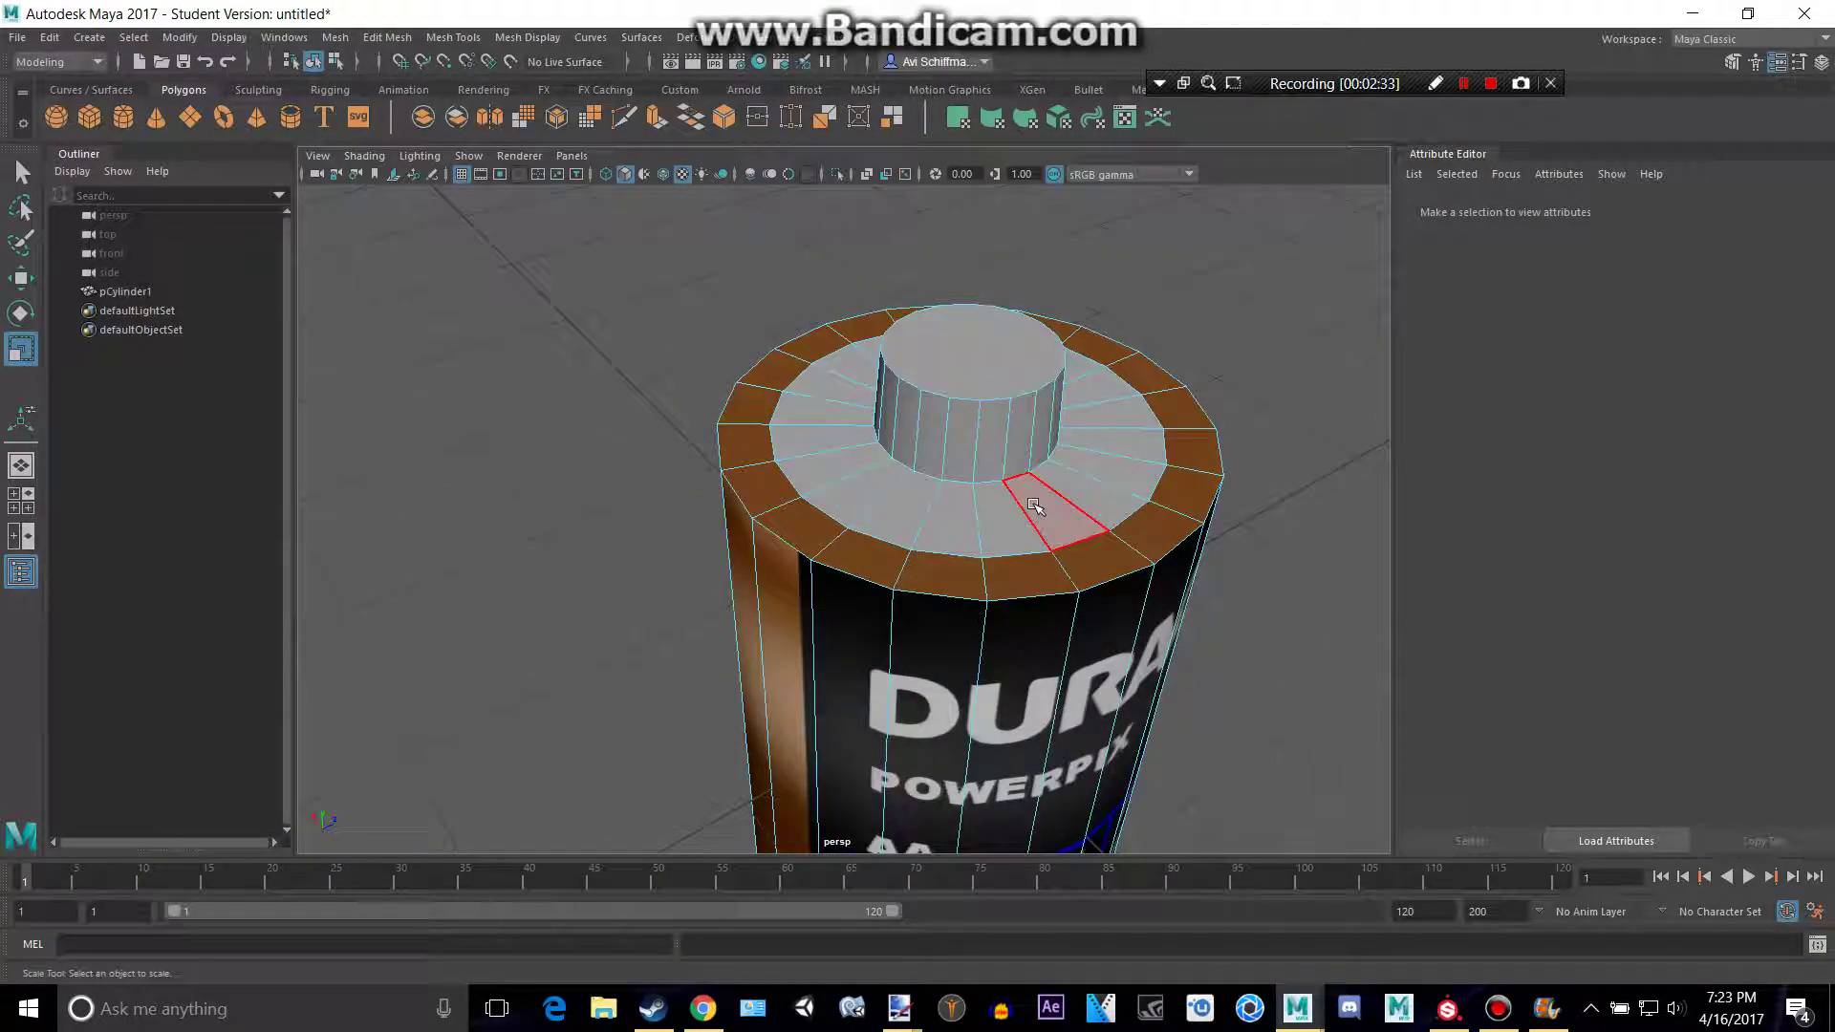
# - After checking the reference, select the inner top ring and the raised terminal's side and cap faces, and assign them a new Blinn material
pyautogui.hotkey('alt', 'Tab')
pyautogui.hotkey('alt', 'Tab')
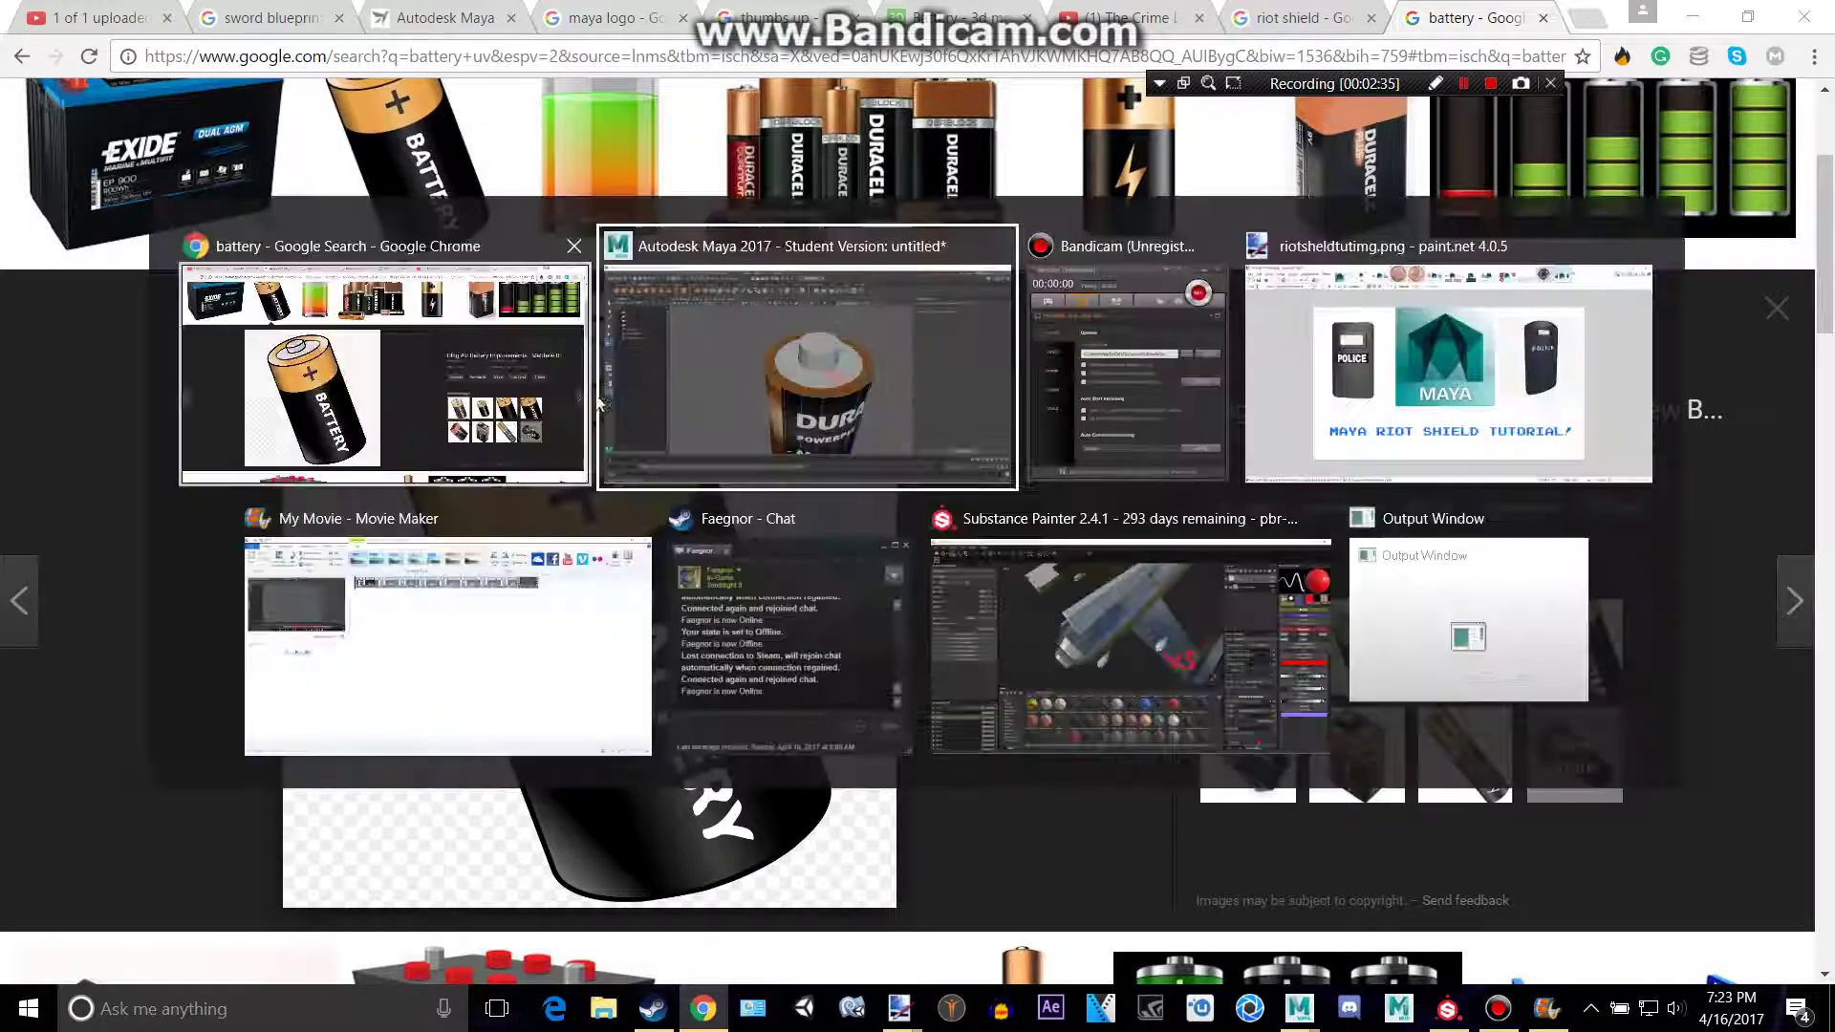
pyautogui.click(944, 517)
pyautogui.keyDown('shift'); pyautogui.doubleClick(1008, 529); pyautogui.keyUp('shift')
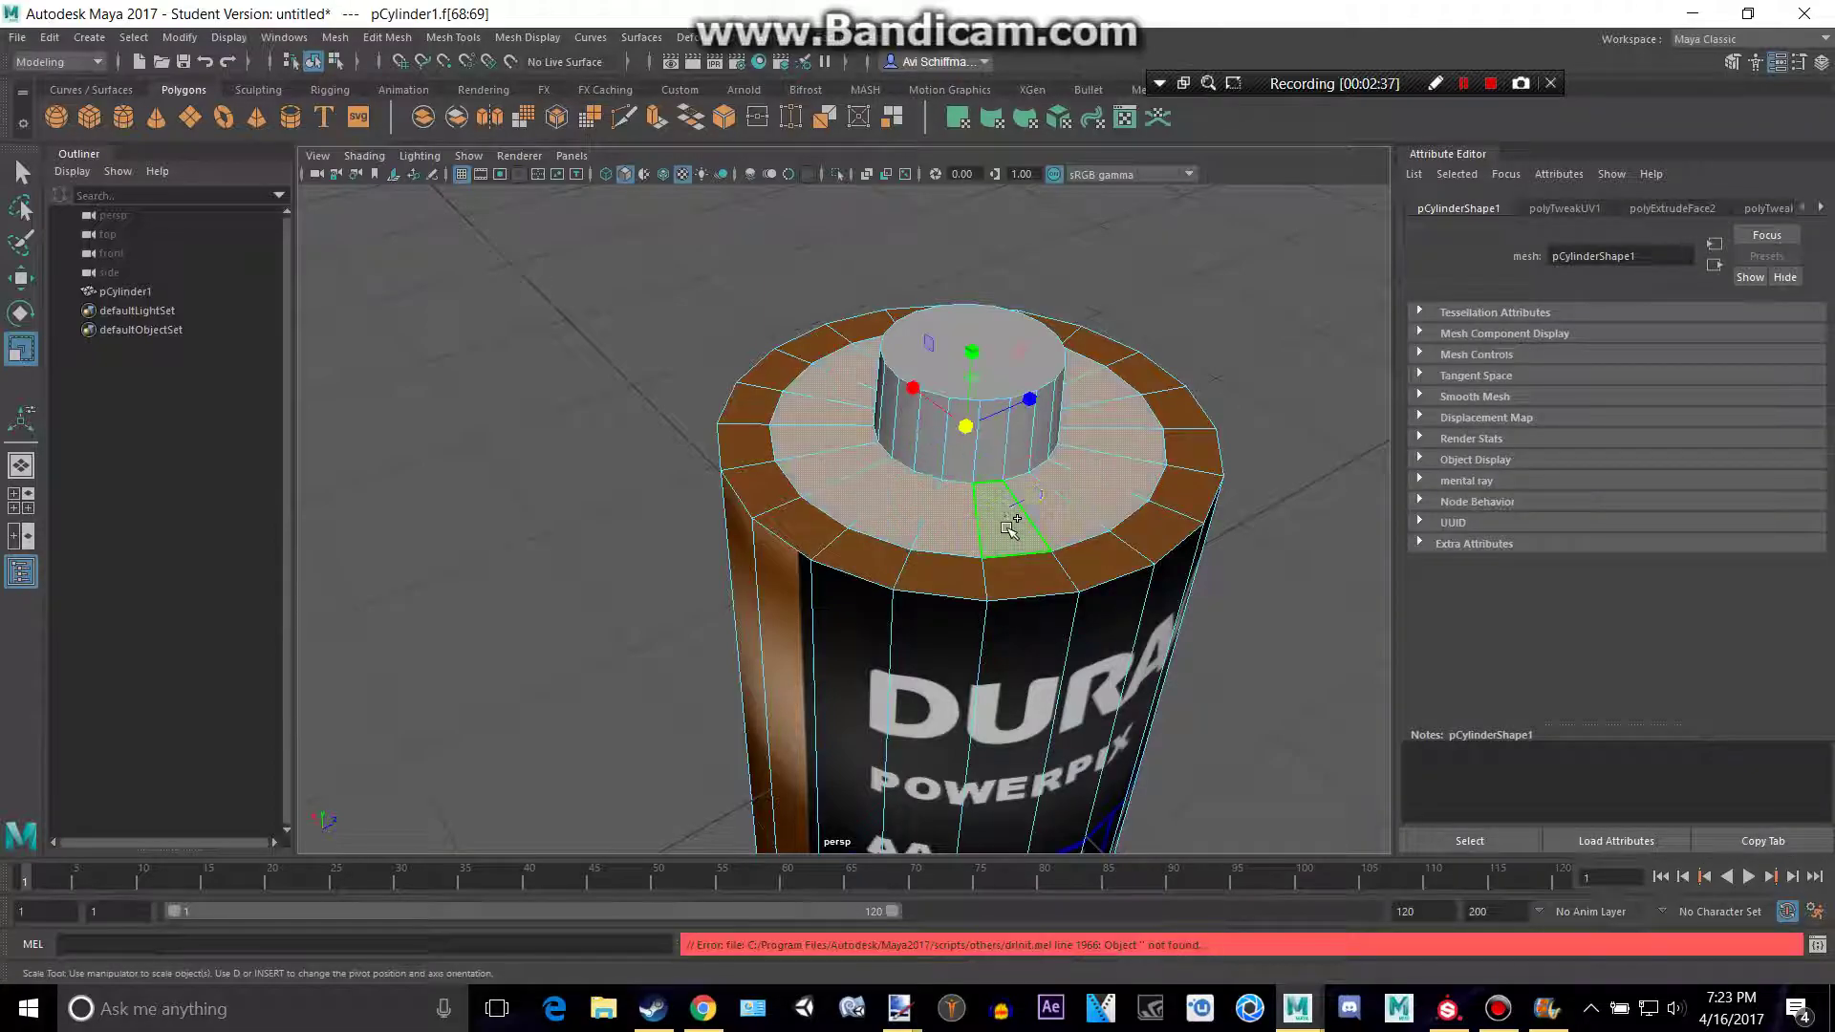
pyautogui.keyDown('shift'); pyautogui.doubleClick(1020, 454); pyautogui.keyUp('shift')
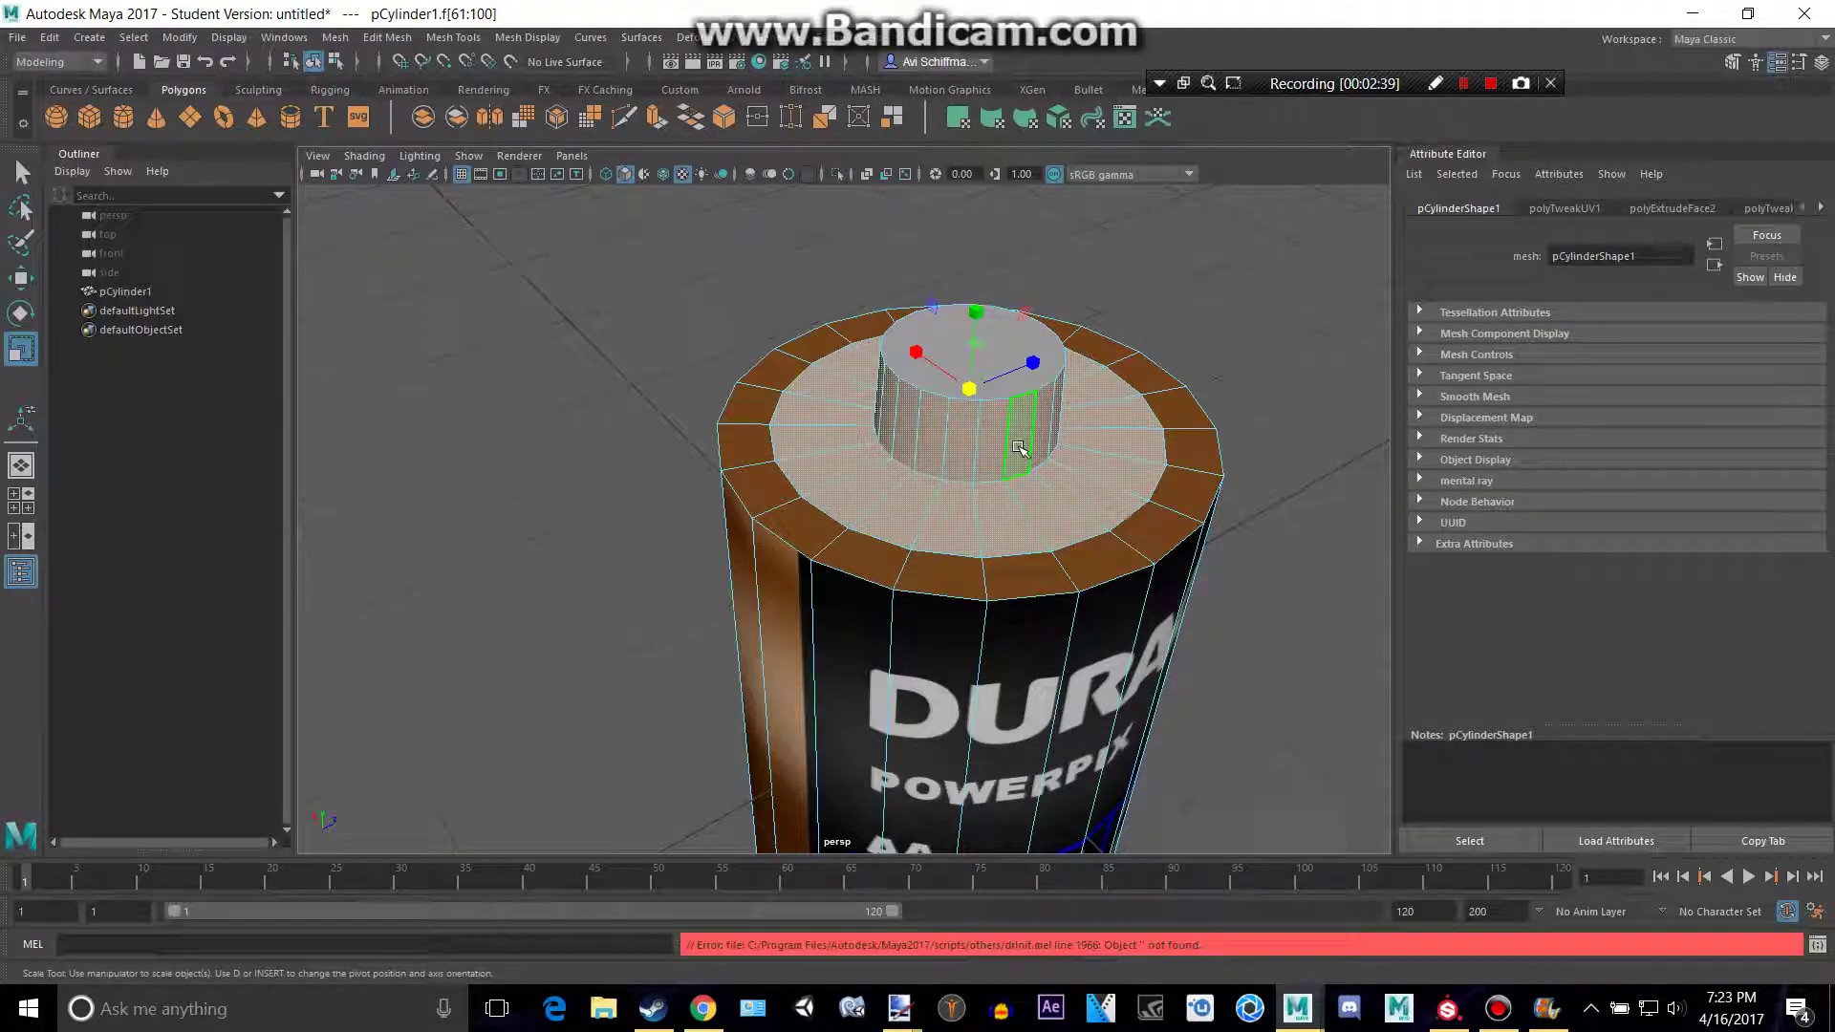
pyautogui.click(1042, 342)
pyautogui.moveTo(1041, 338); pyautogui.dragTo(1016, 824, button='right')
pyautogui.click(729, 532)
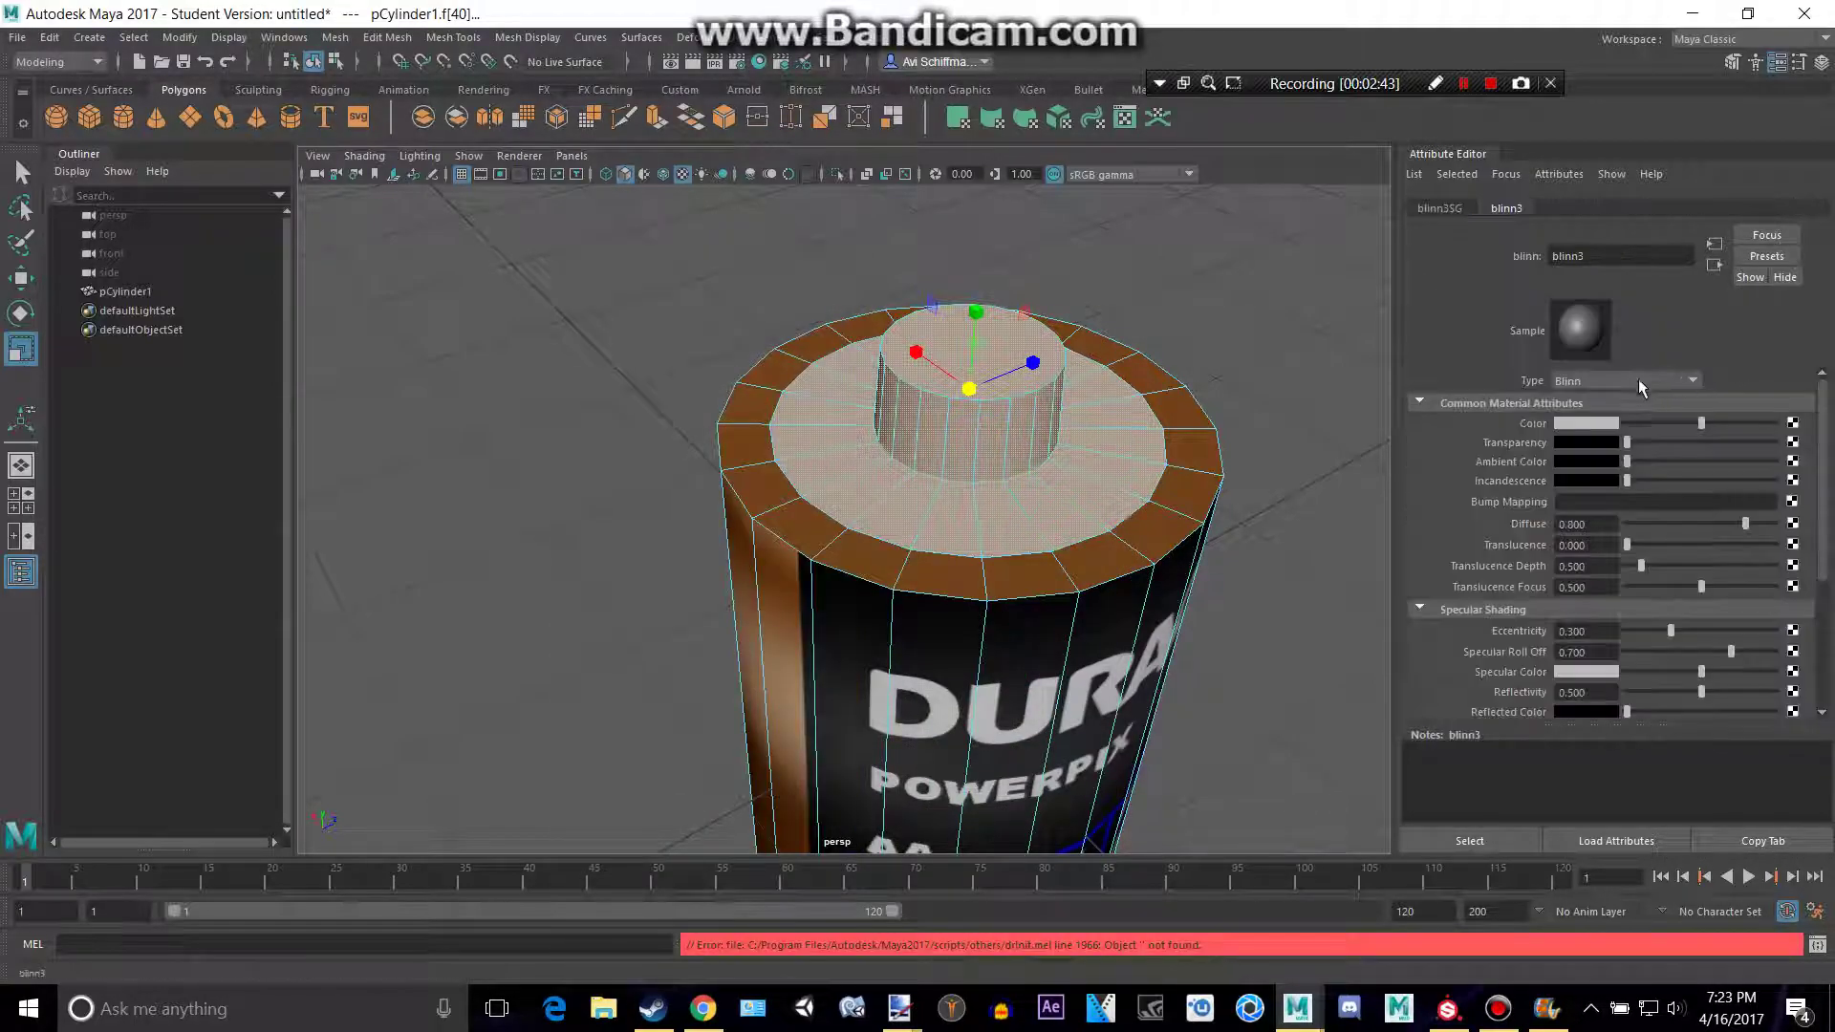
# - Set the terminal material's color to near-white with saturation 0.115 and value 1.000, and deselect the faces
pyautogui.click(1597, 426)
pyautogui.click(1597, 426)
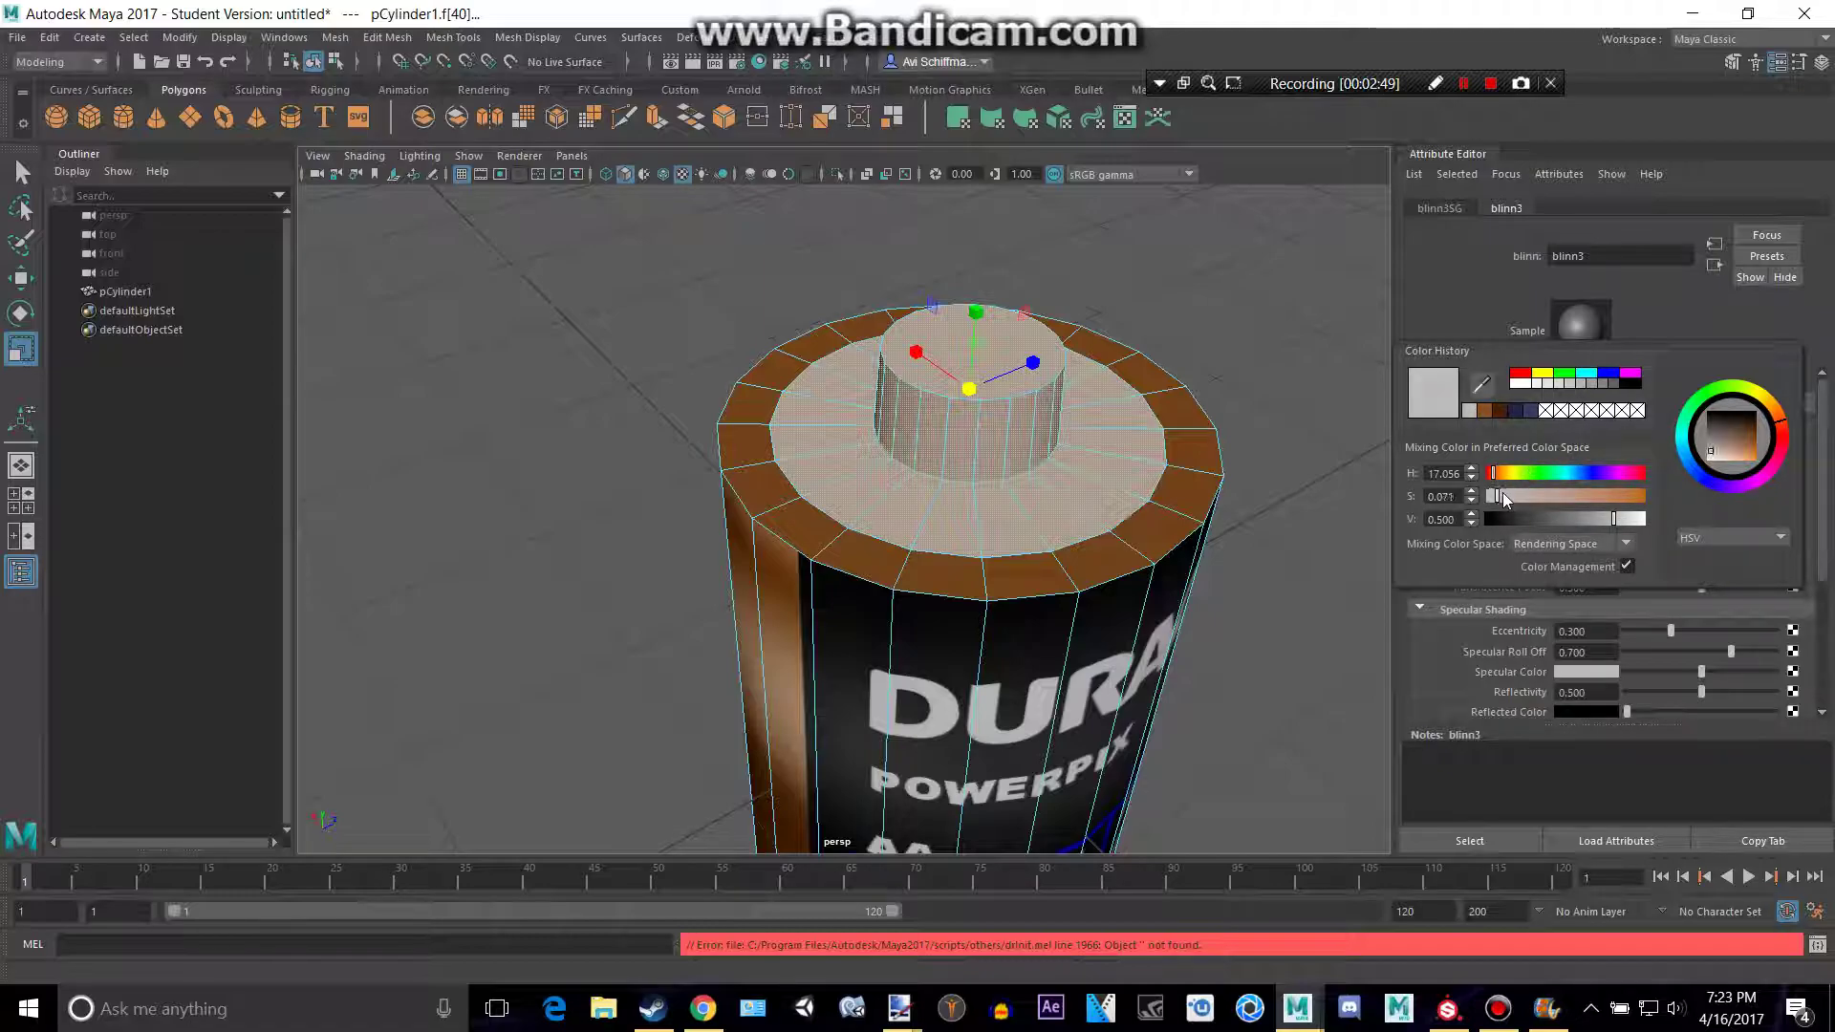
pyautogui.moveTo(1502, 493); pyautogui.dragTo(1508, 493)
pyautogui.moveTo(1612, 516); pyautogui.dragTo(1649, 514)
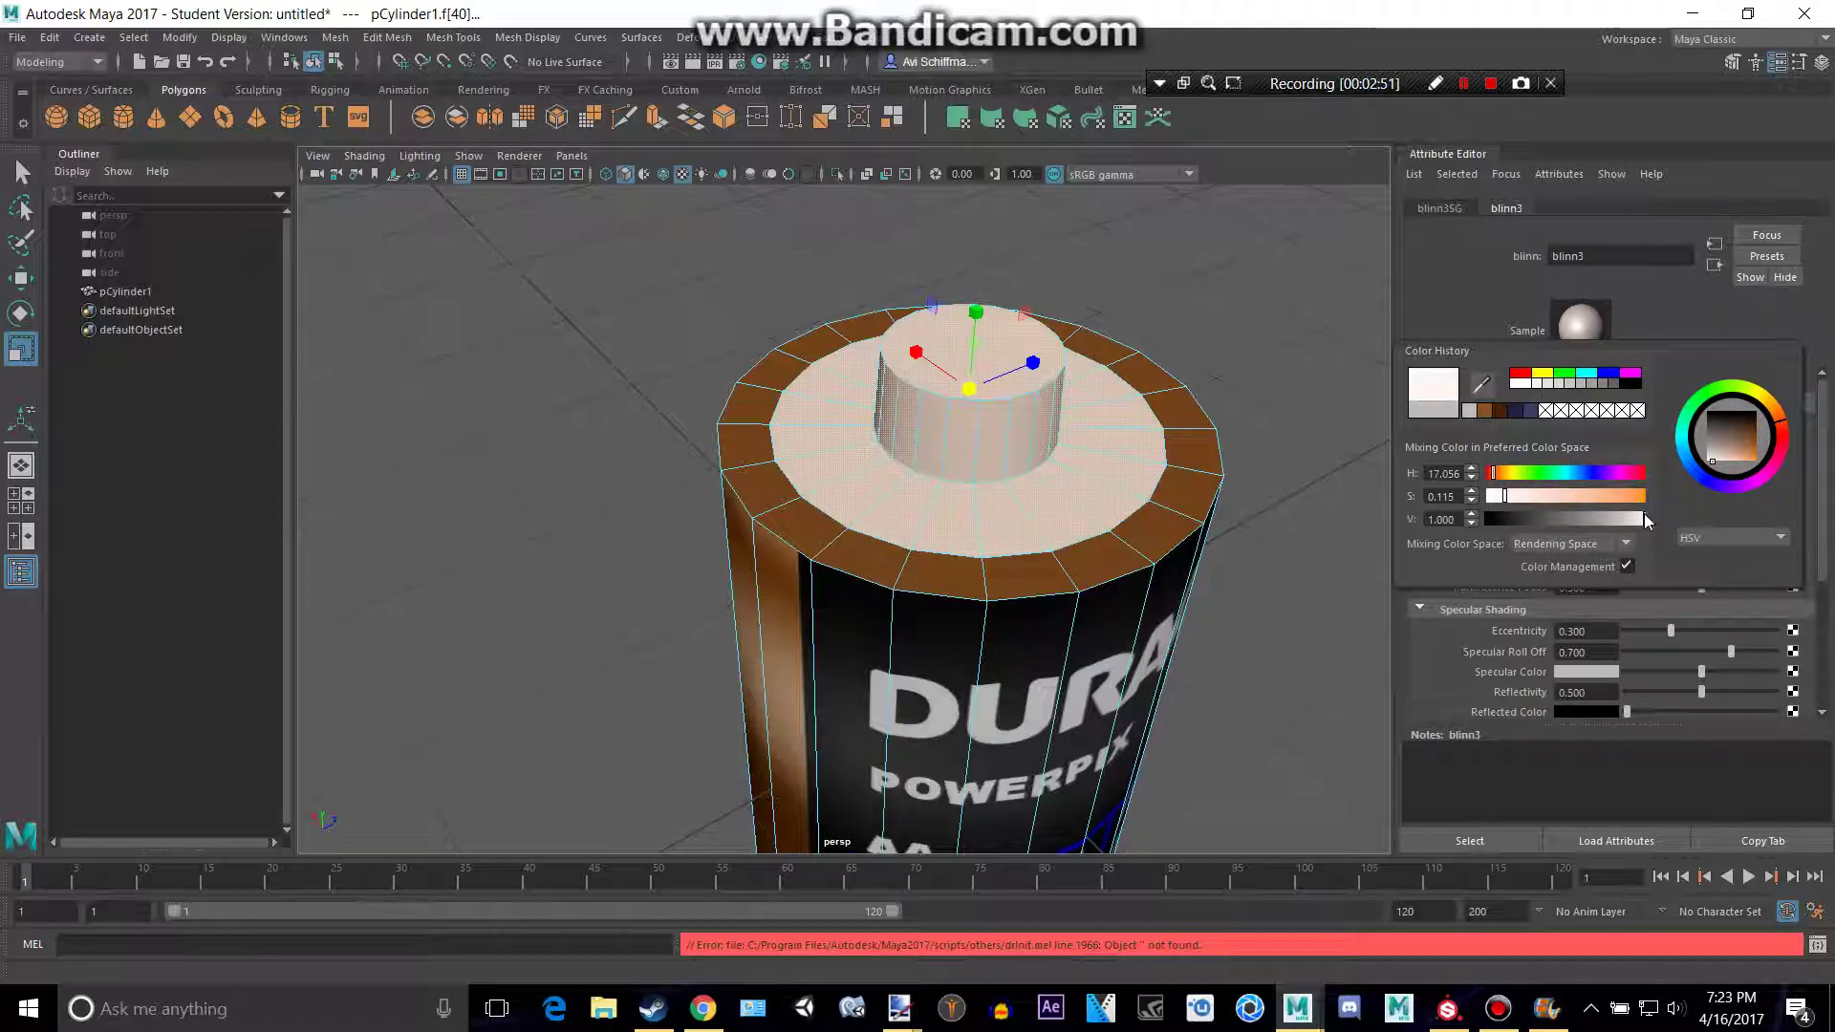
pyautogui.click(1286, 351)
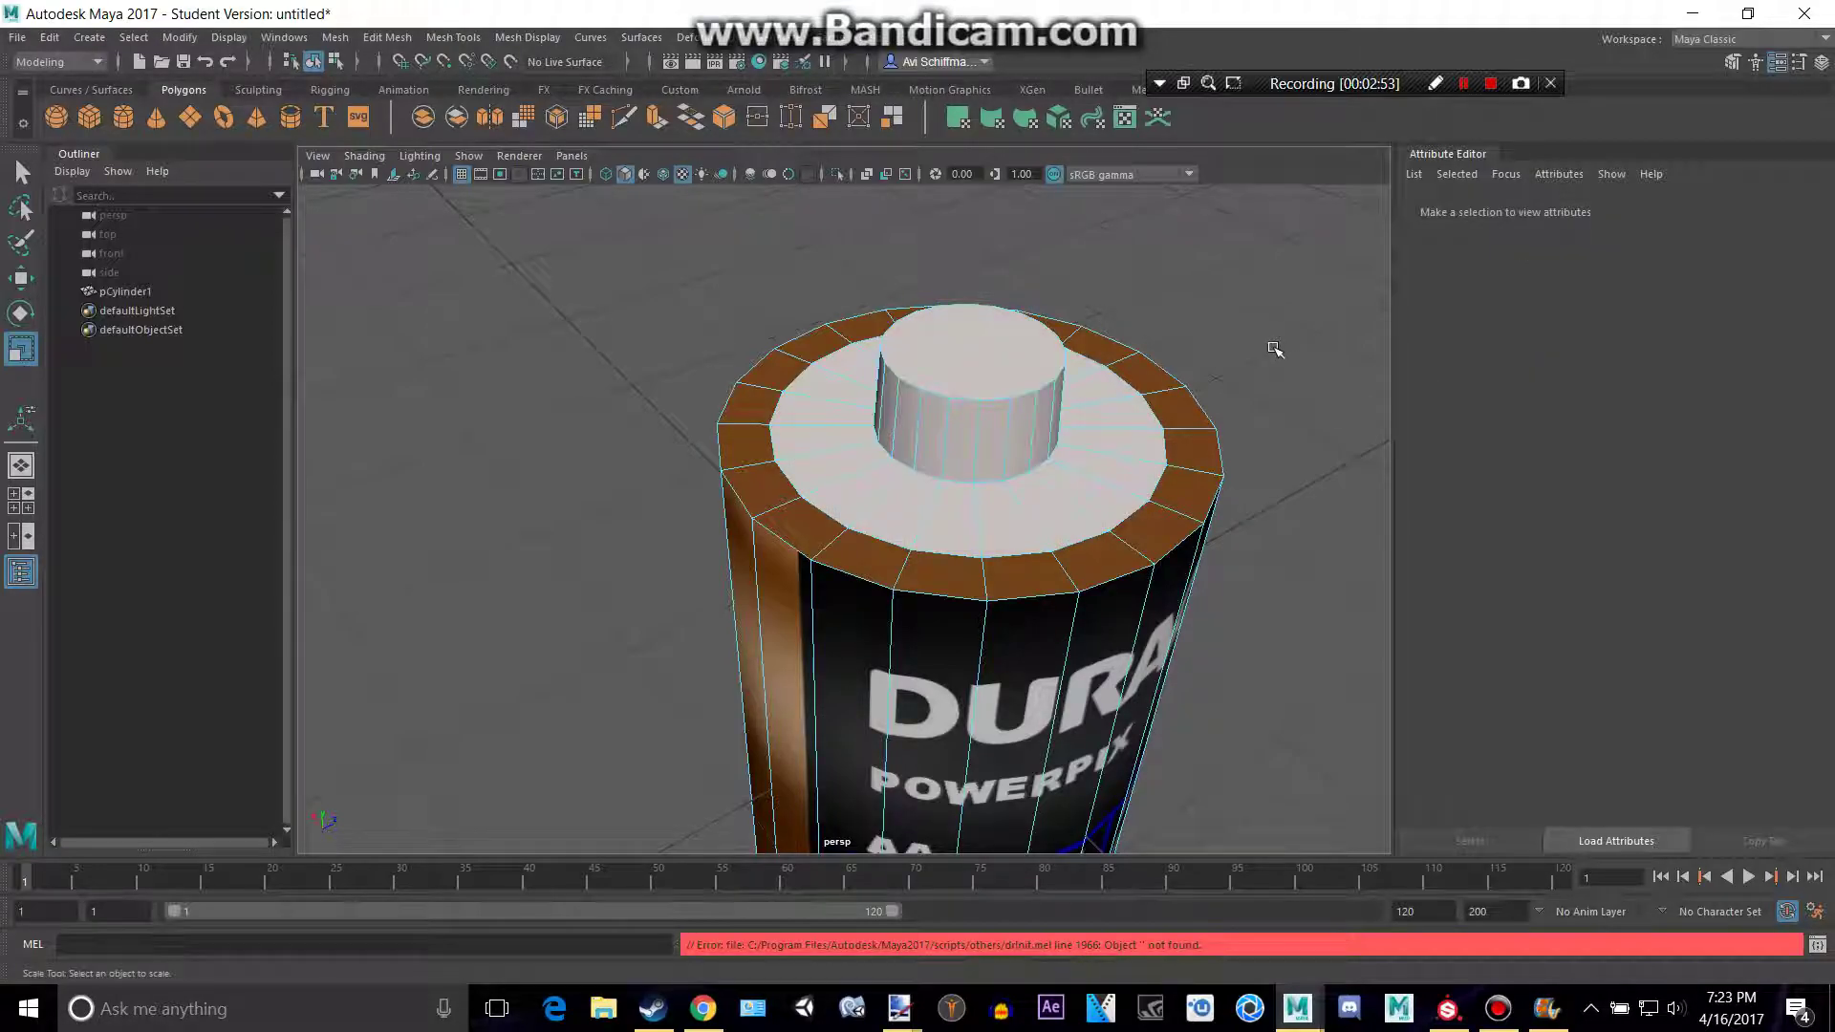
# - Return to object mode and select the battery with its underside in view
pyautogui.scroll(-4, 1222, 447)
pyautogui.keyDown('alt'); pyautogui.moveTo(1222, 446); pyautogui.dragTo(1152, 353); pyautogui.keyUp('alt')
pyautogui.moveTo(990, 566); pyautogui.dragTo(1116, 418, button='right')
pyautogui.click(1184, 424)
pyautogui.keyDown('alt'); pyautogui.moveTo(1185, 425); pyautogui.dragTo(984, 663); pyautogui.keyUp('alt')
pyautogui.click(943, 696)
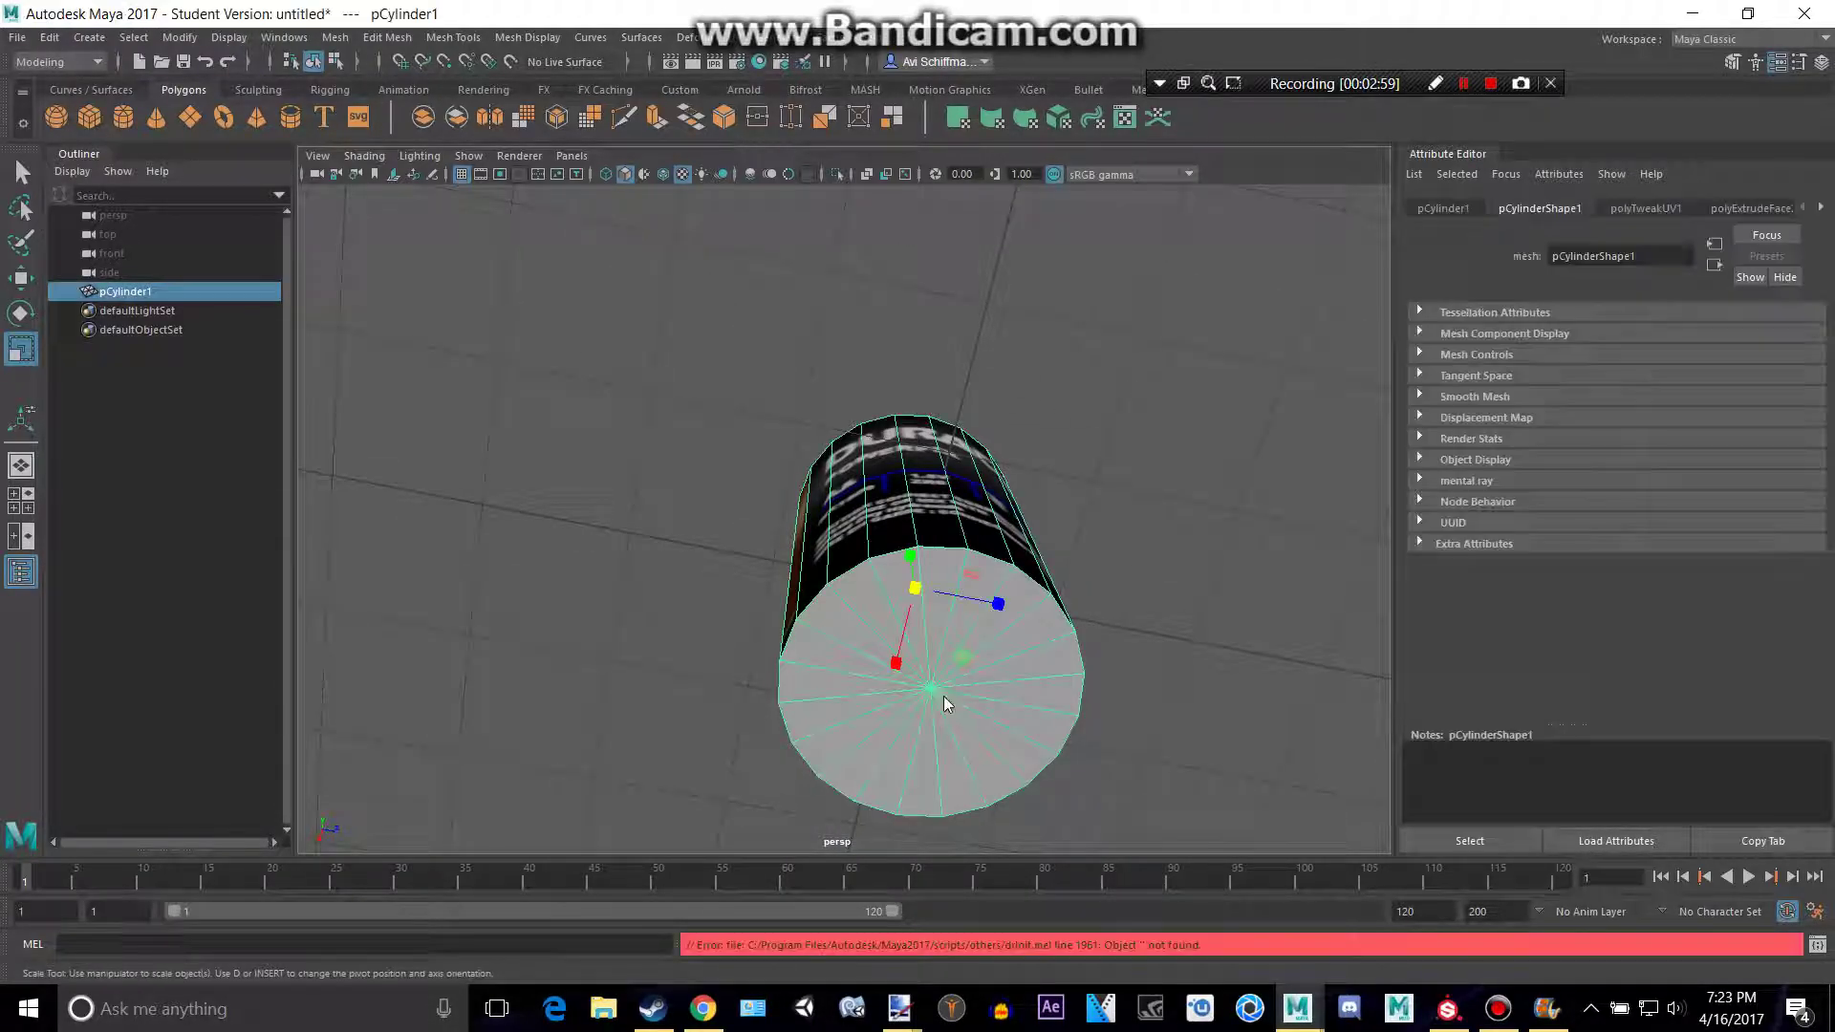
# - Select all the triangular faces on the battery's bottom cap
pyautogui.moveTo(943, 442); pyautogui.dragTo(944, 494, button='right')
pyautogui.click(1015, 600)
pyautogui.keyDown('shift'); pyautogui.click(1028, 600); pyautogui.keyUp('shift')
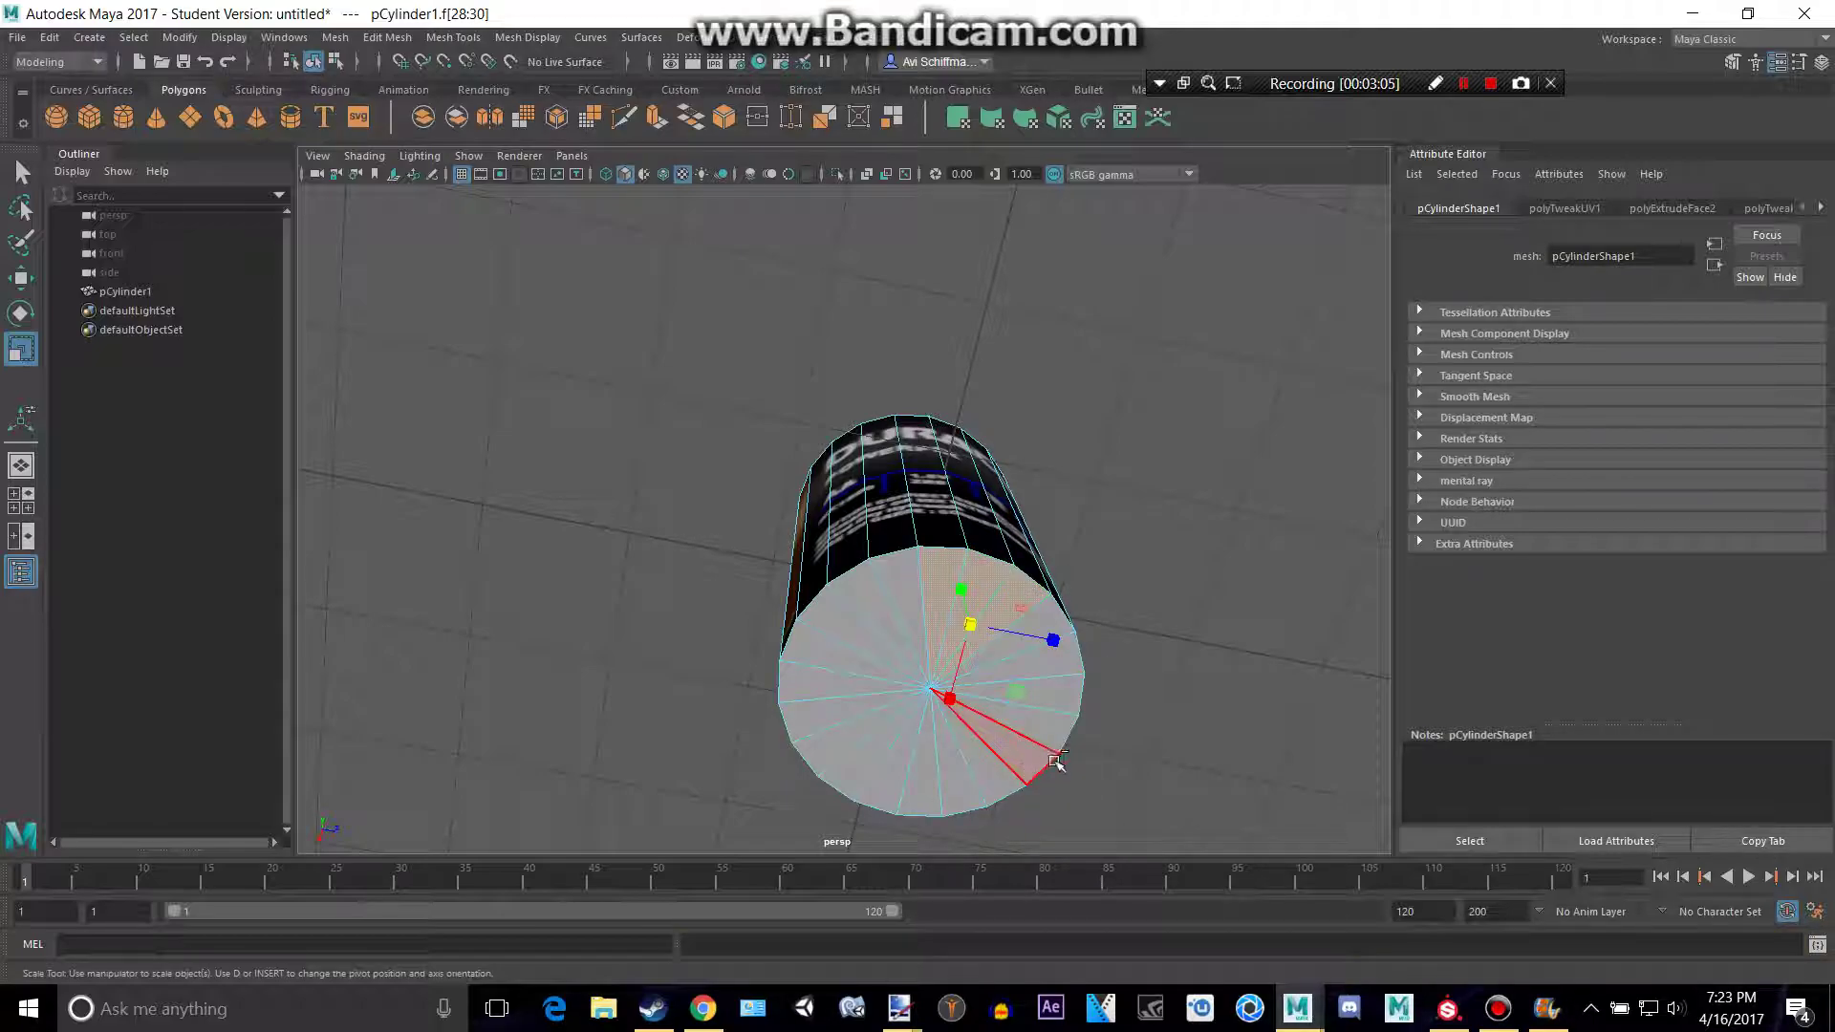
pyautogui.keyDown('shift'); pyautogui.click(1068, 731); pyautogui.keyUp('shift')
pyautogui.keyDown('shift'); pyautogui.click(1049, 623); pyautogui.keyUp('shift')
pyautogui.keyDown('shift'); pyautogui.click(1063, 653); pyautogui.keyUp('shift')
pyautogui.keyDown('shift'); pyautogui.click(1057, 698); pyautogui.keyUp('shift')
pyautogui.keyDown('shift'); pyautogui.click(900, 592); pyautogui.keyUp('shift')
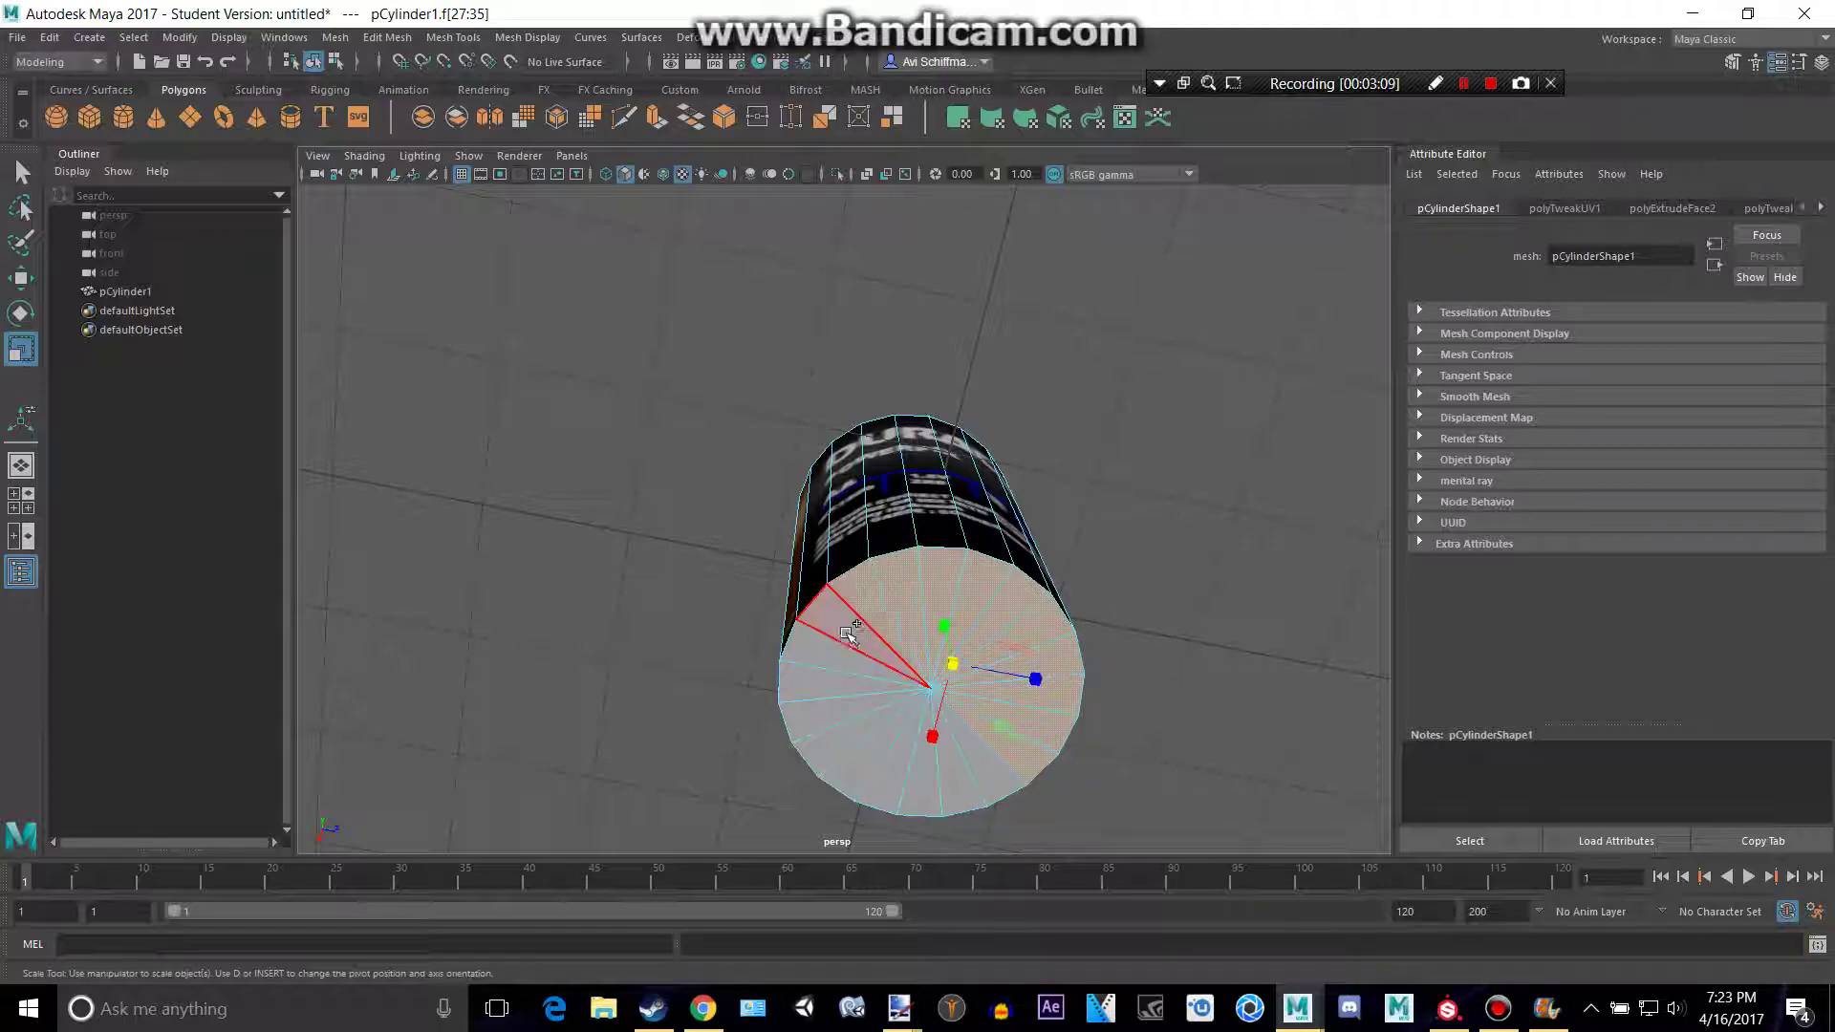
pyautogui.keyDown('shift'); pyautogui.click(827, 711); pyautogui.keyUp('shift')
pyautogui.keyDown('shift'); pyautogui.click(834, 739); pyautogui.keyUp('shift')
pyautogui.keyDown('shift'); pyautogui.click(920, 778); pyautogui.keyUp('shift')
pyautogui.keyDown('shift'); pyautogui.click(988, 774); pyautogui.keyUp('shift')
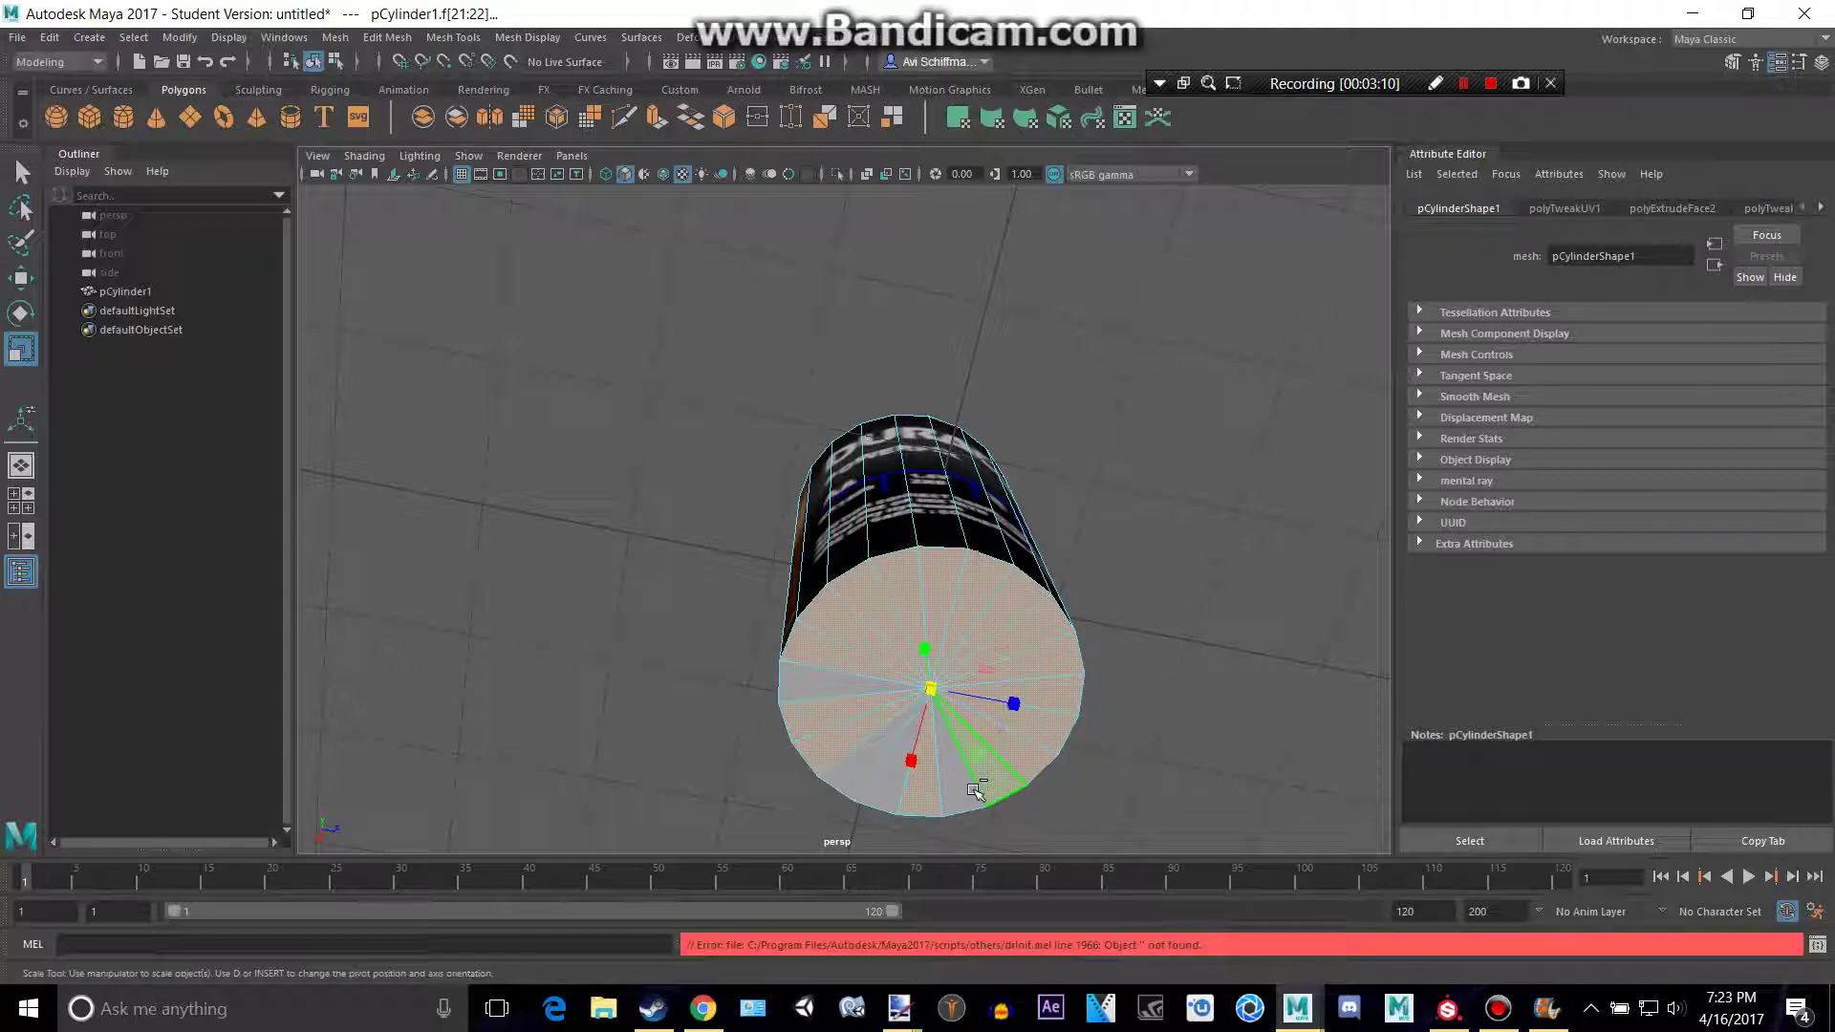
pyautogui.keyDown('shift'); pyautogui.click(881, 786); pyautogui.keyUp('shift')
pyautogui.keyDown('shift'); pyautogui.click(858, 776); pyautogui.keyUp('shift')
pyautogui.keyDown('shift'); pyautogui.click(815, 687); pyautogui.keyUp('shift')
# - Assign the existing near-white Blinn material to the bottom cap faces and deselect them
pyautogui.keyDown('alt'); pyautogui.moveTo(1274, 635); pyautogui.dragTo(983, 704); pyautogui.keyUp('alt')
pyautogui.moveTo(973, 443); pyautogui.dragTo(1002, 971, button='right')
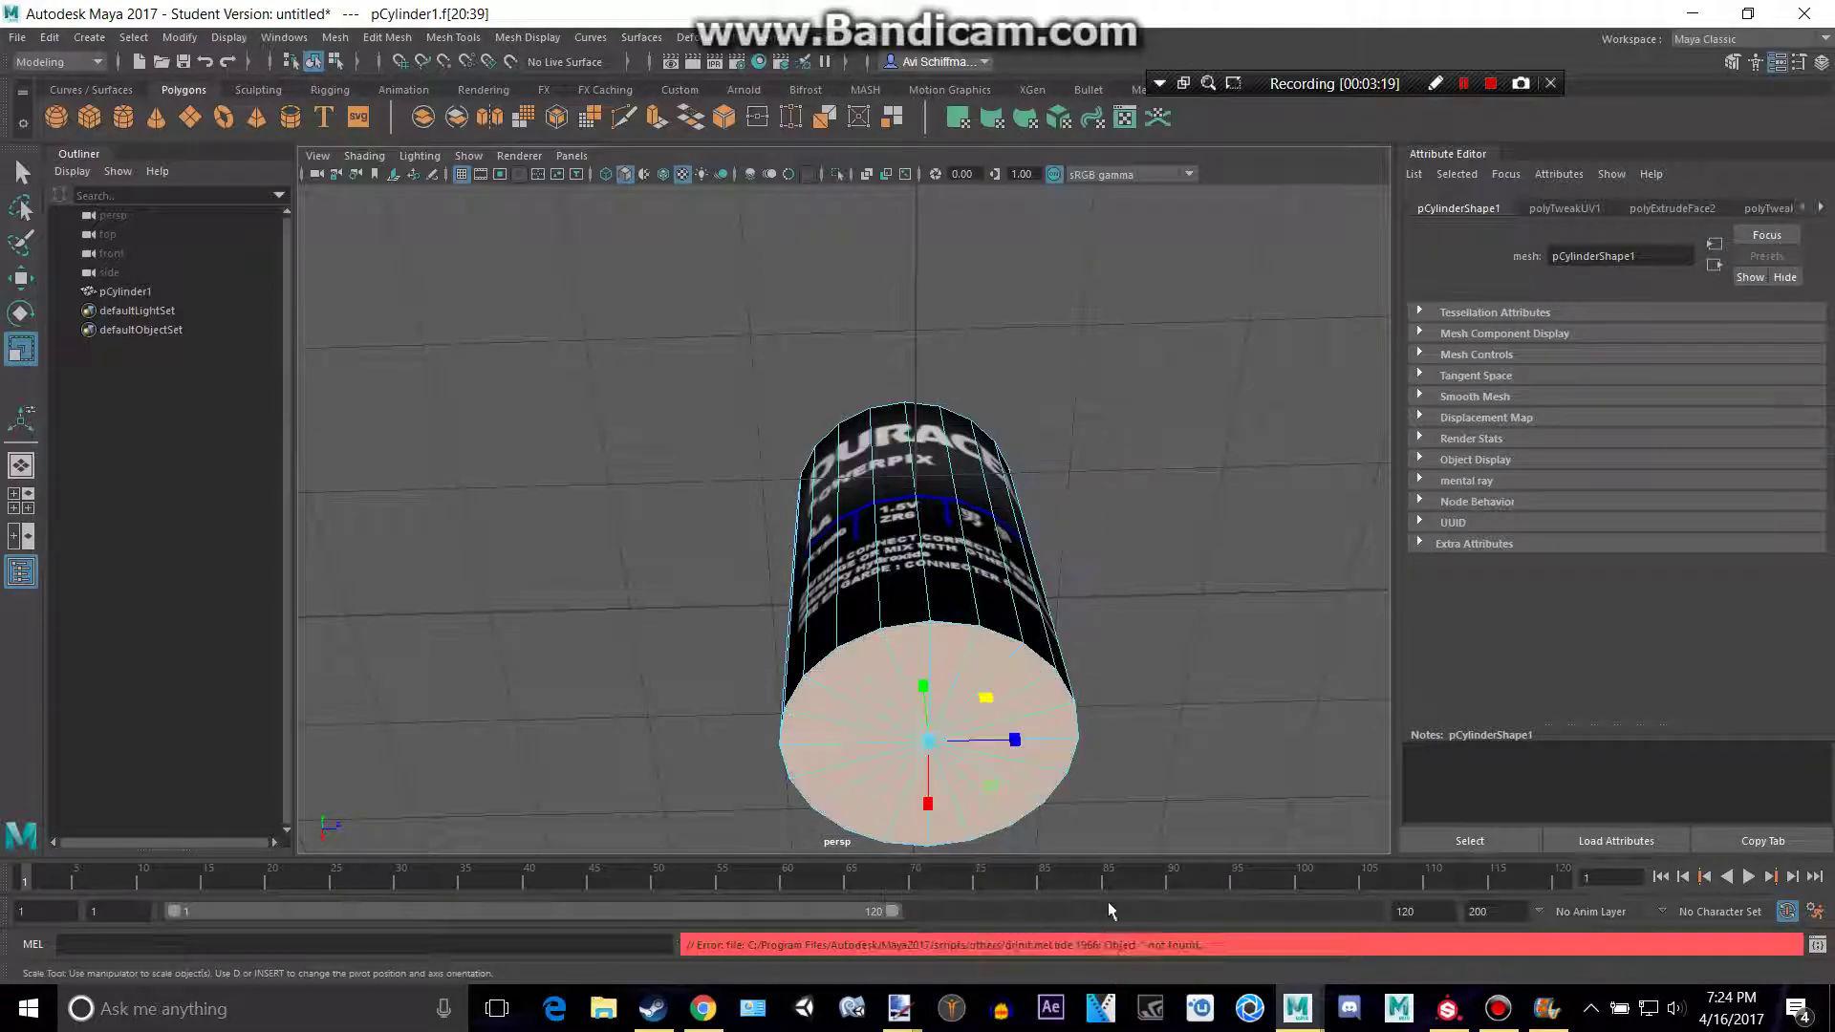
pyautogui.click(1166, 688)
pyautogui.keyDown('alt'); pyautogui.moveTo(1166, 688); pyautogui.dragTo(950, 628); pyautogui.keyUp('alt')
pyautogui.moveTo(951, 628); pyautogui.dragTo(1077, 975, button='right')
pyautogui.keyDown('alt'); pyautogui.moveTo(1057, 680); pyautogui.dragTo(1142, 616); pyautogui.keyUp('alt')
pyautogui.hotkey('ctrl', 'z')
# - Reselect the bottom cap faces, assign the existing copper Blinn material to them, and return to object mode with the battery deselected
pyautogui.moveTo(969, 723); pyautogui.dragTo(958, 506, button='right')
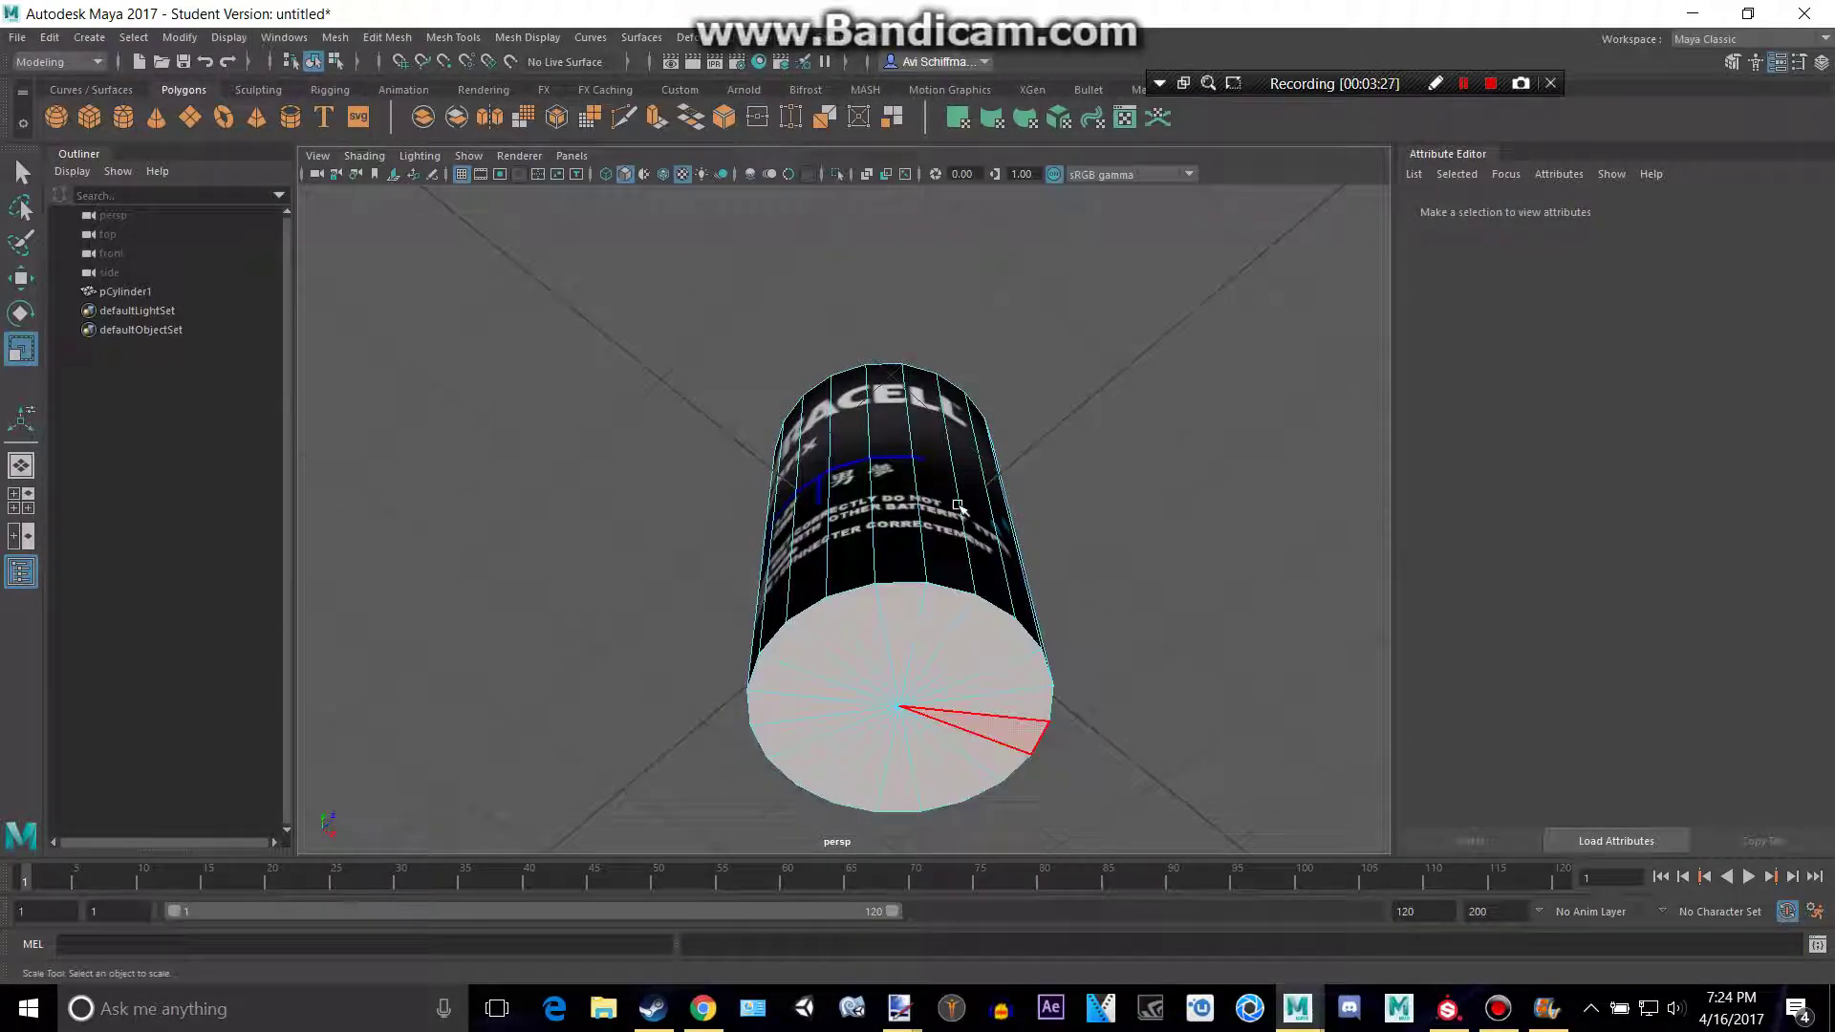
pyautogui.doubleClick(963, 659)
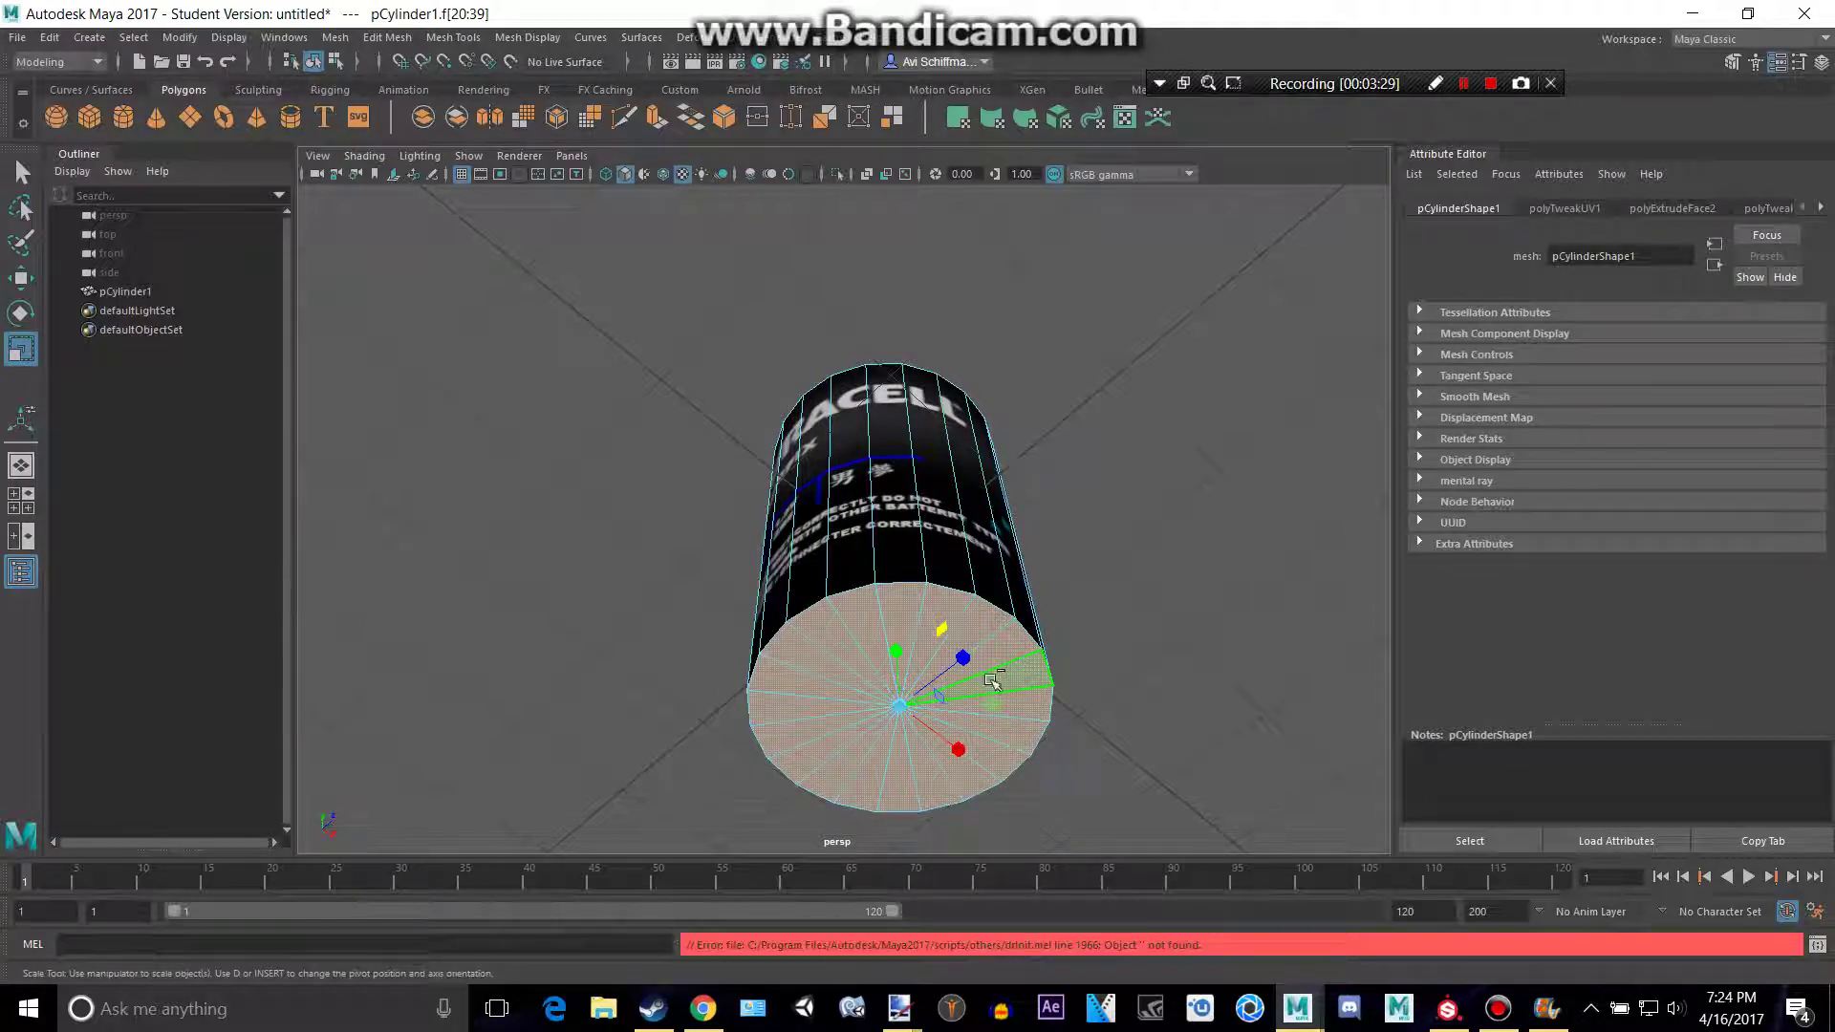
pyautogui.moveTo(989, 721); pyautogui.dragTo(1121, 971, button='right')
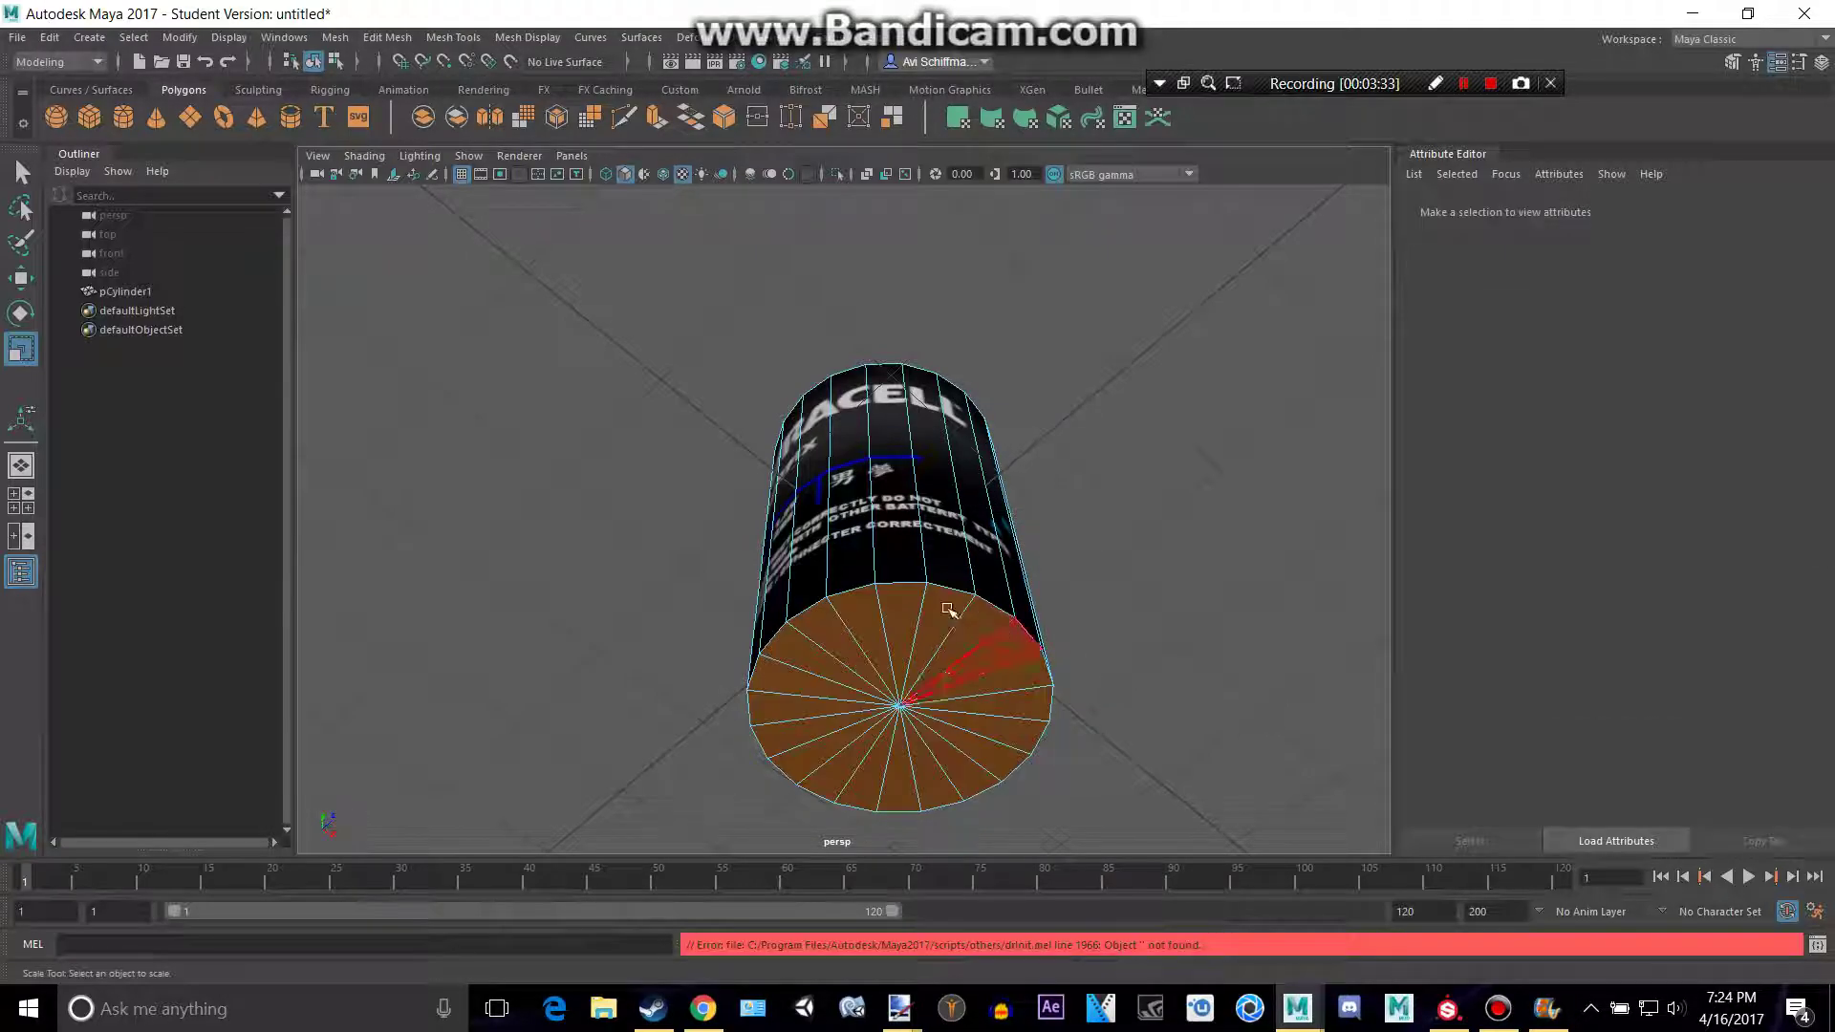
pyautogui.moveTo(946, 443); pyautogui.dragTo(1013, 464, button='right')
pyautogui.click(1052, 427)
pyautogui.keyDown('alt'); pyautogui.moveTo(1055, 470); pyautogui.dragTo(431, 592); pyautogui.keyUp('alt')
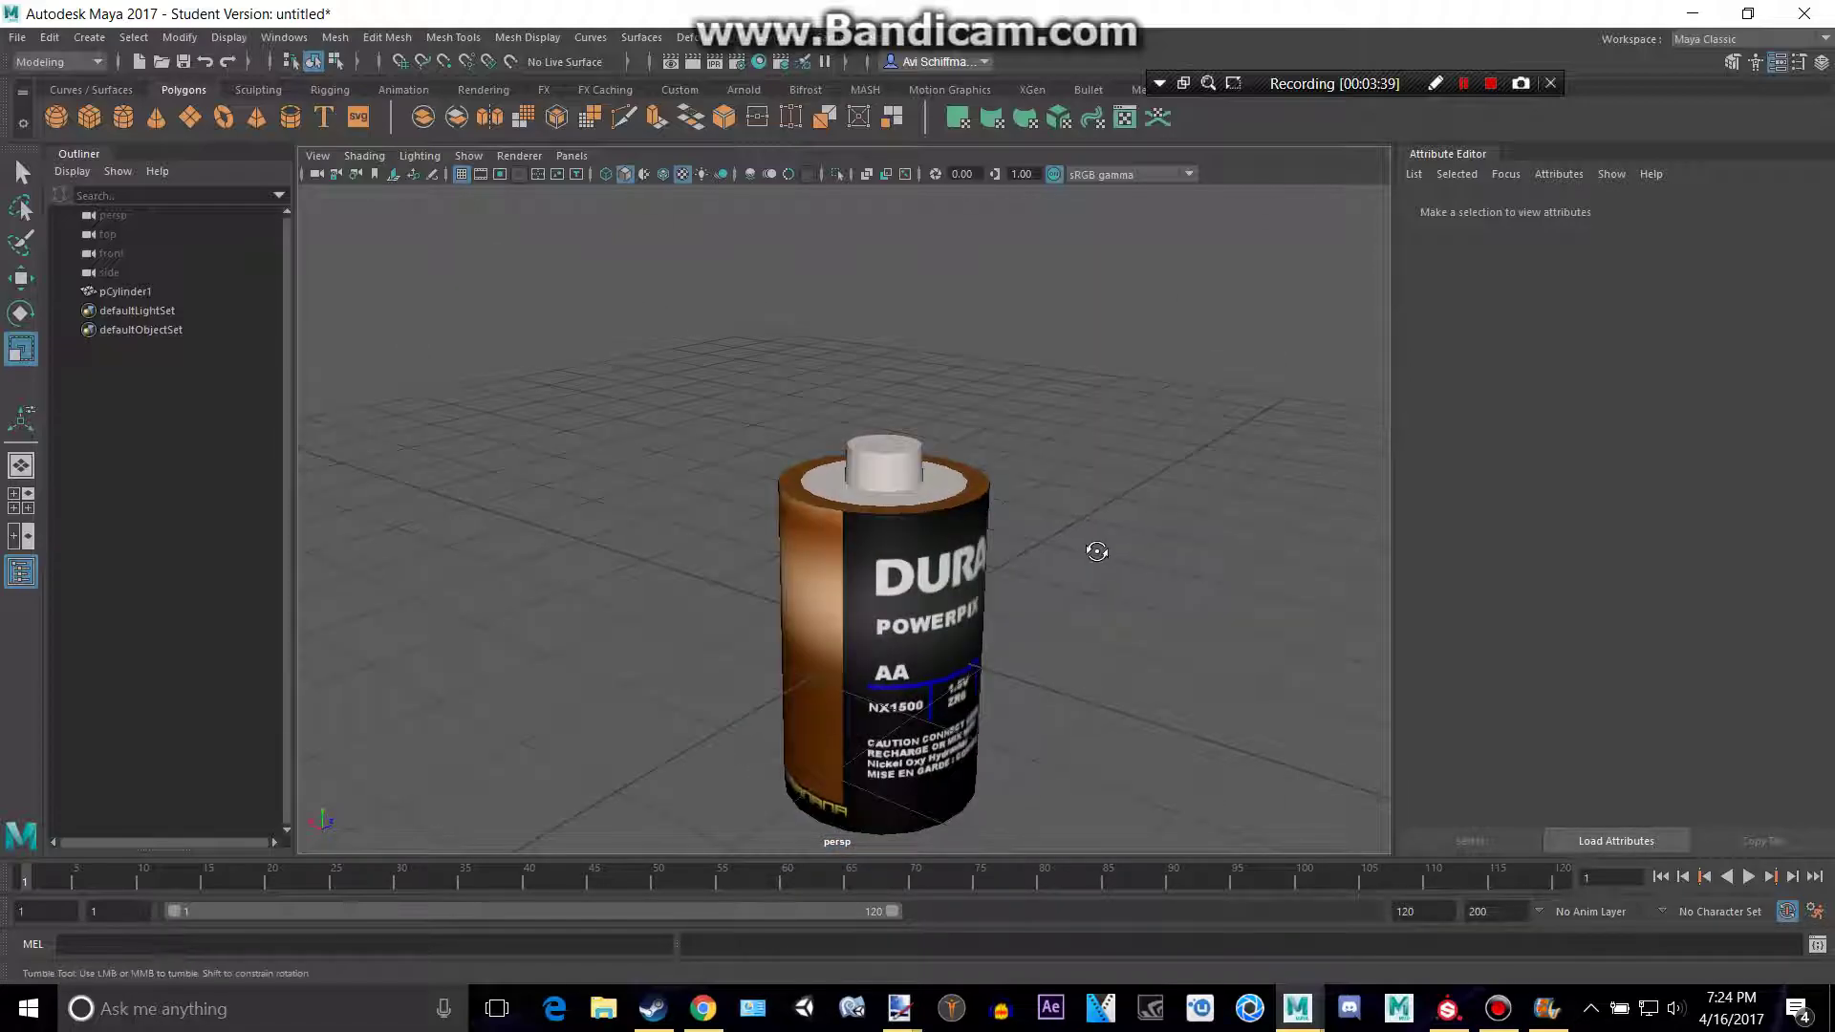